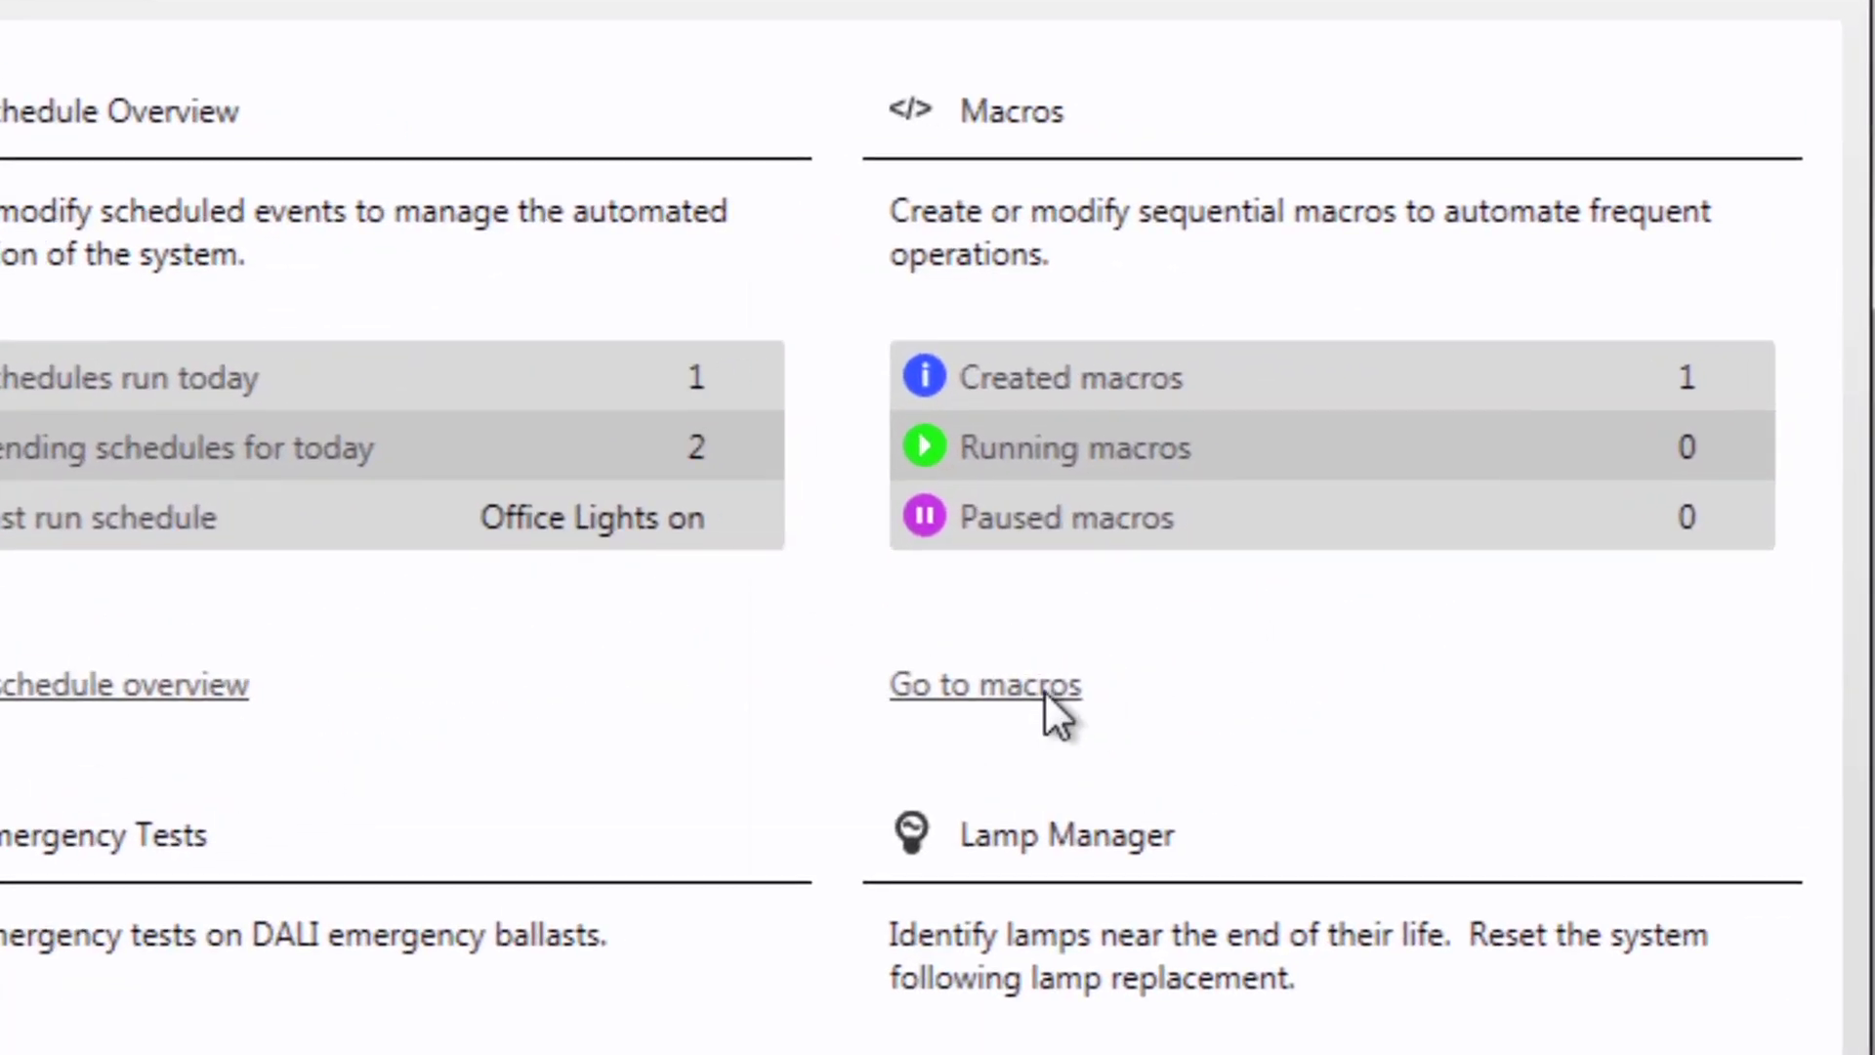
Review the Dali Macro's preset and delay actions on the macros page, then add New Macro 1
{"action": "left_click", "coordinate": [1042, 682]}
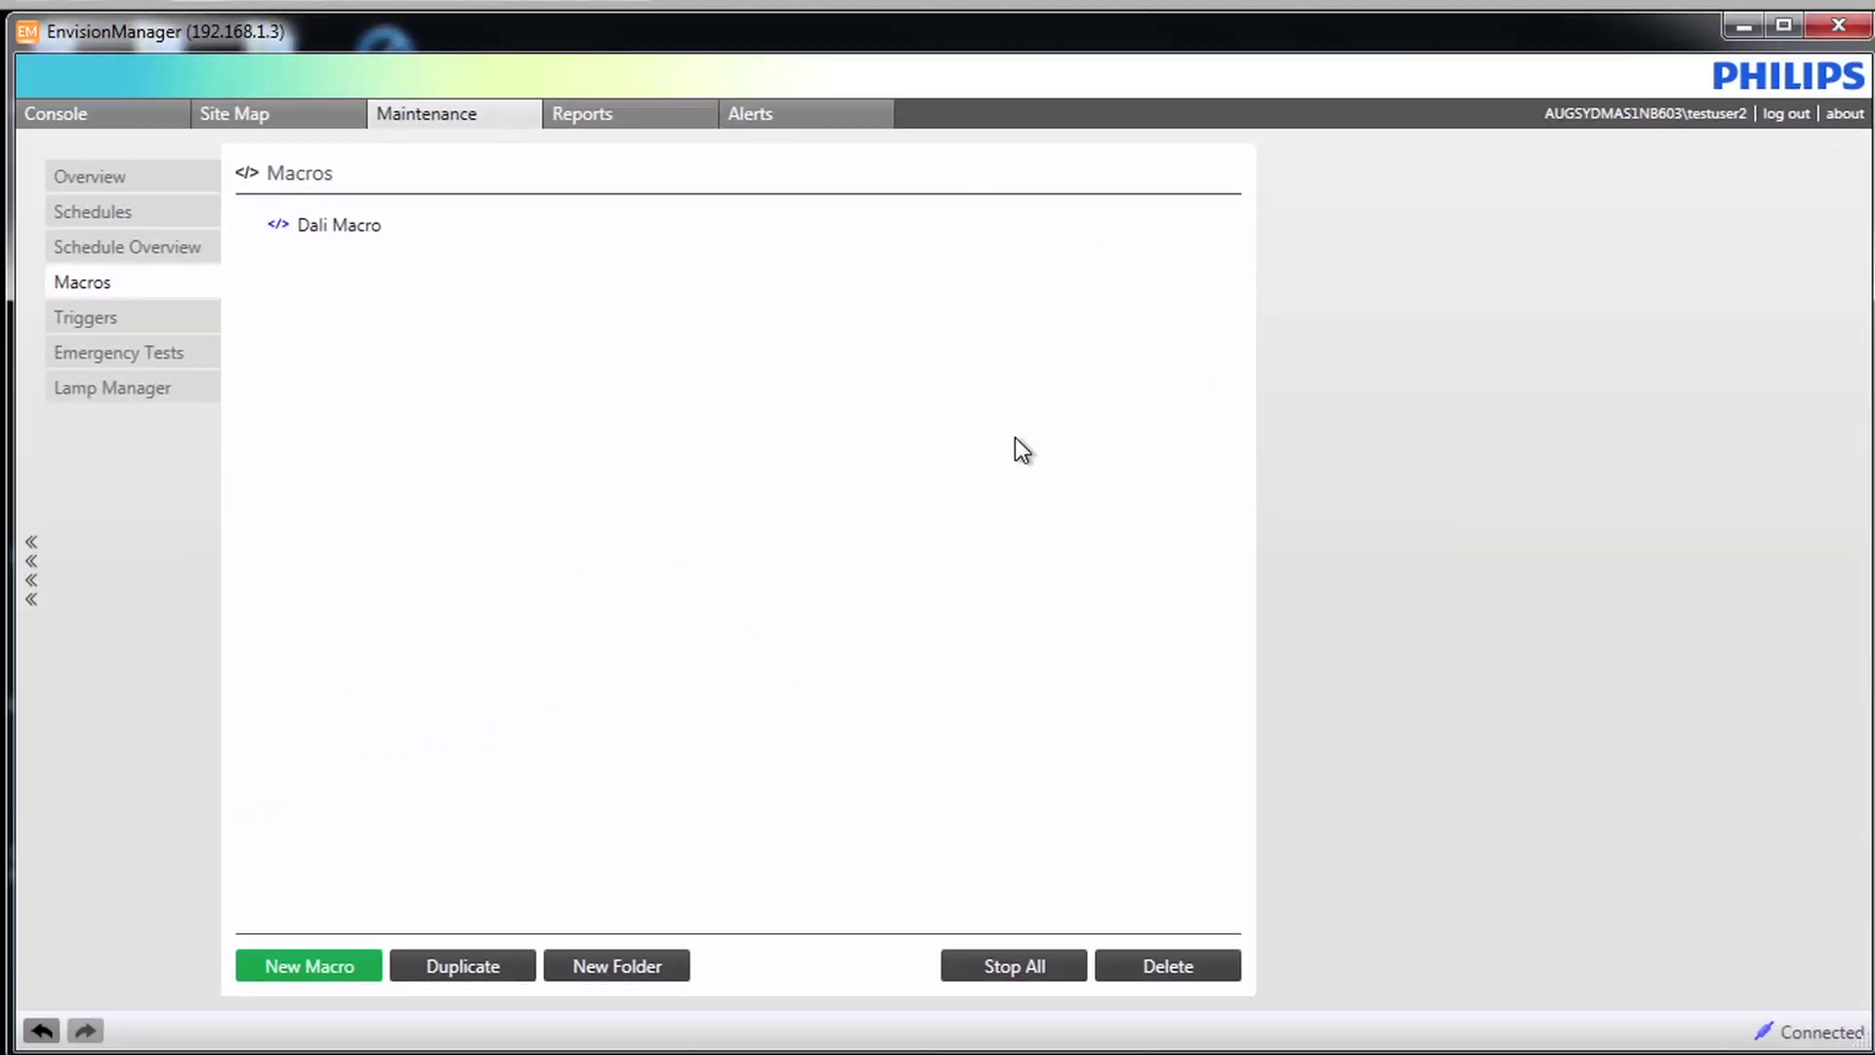
{"action": "left_click", "coordinate": [365, 226]}
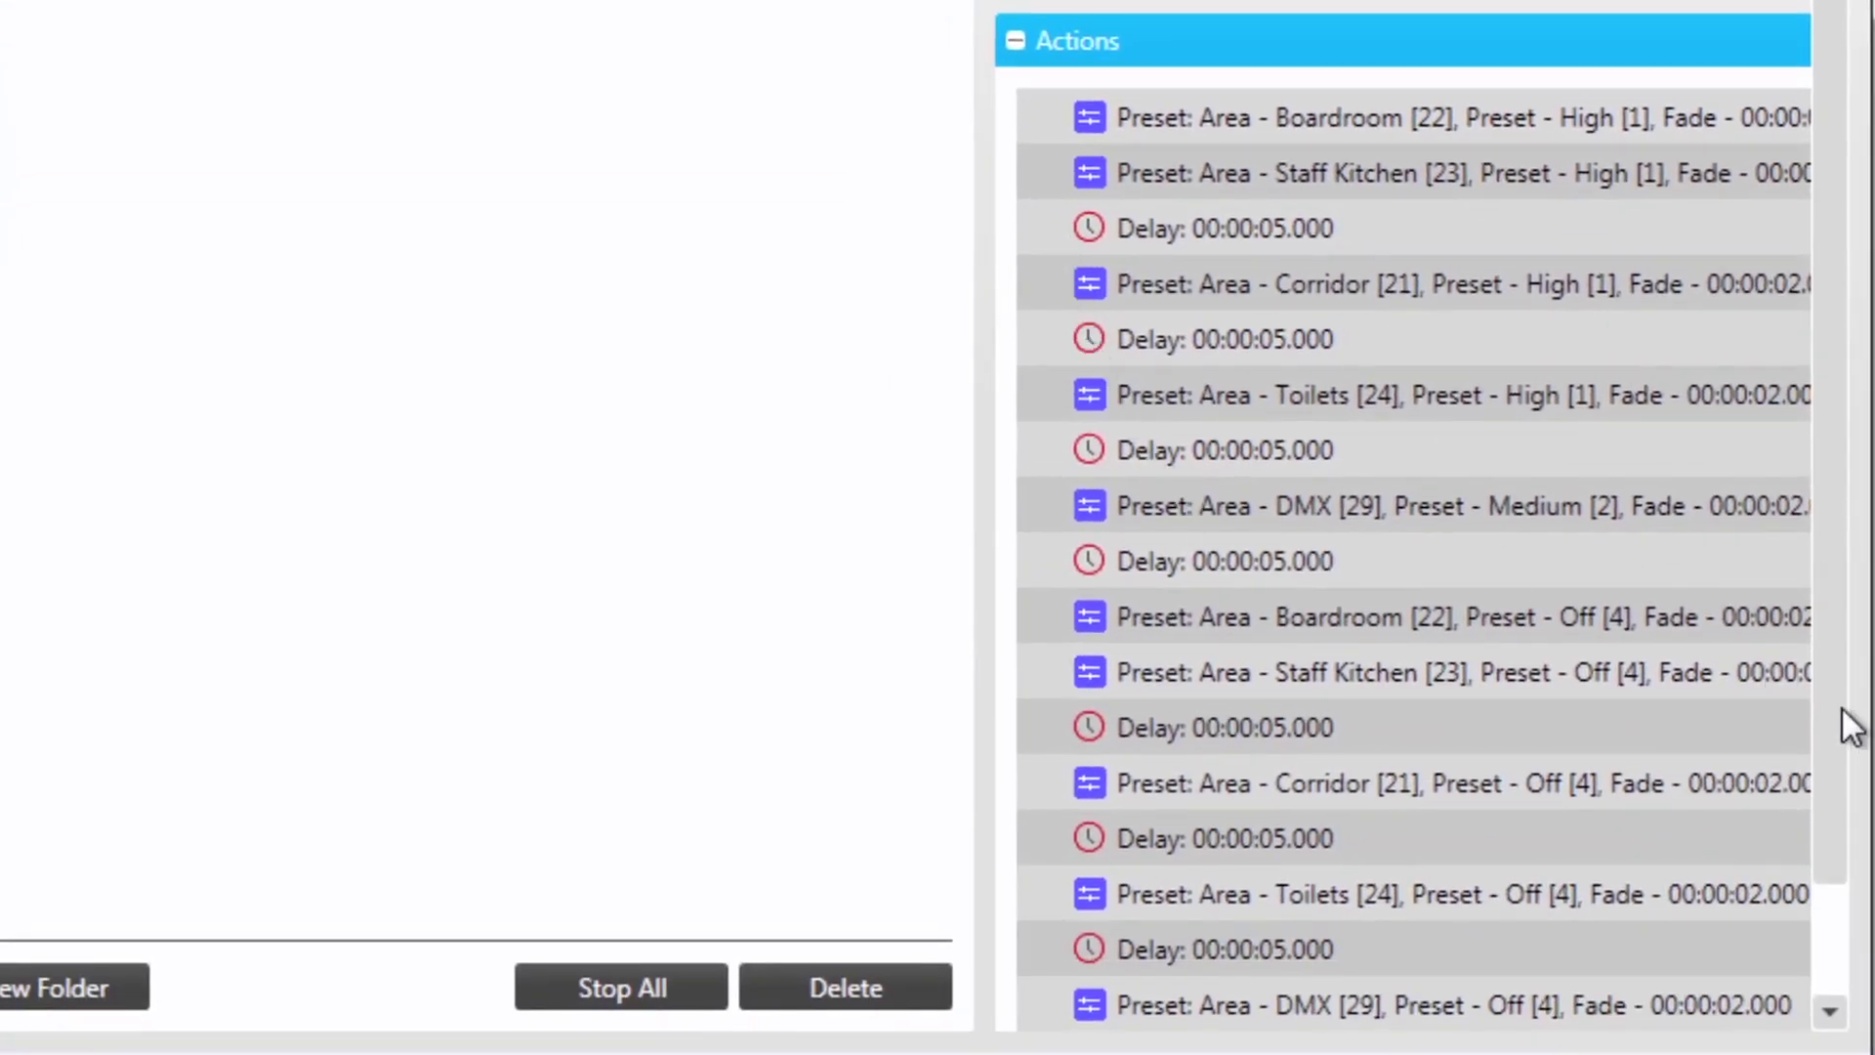
{"action": "mouse_move", "coordinate": [1842, 707]}
{"action": "left_mouse_down"}
{"action": "mouse_move", "coordinate": [1838, 804]}
{"action": "mouse_move", "coordinate": [1846, 684]}
{"action": "left_mouse_up"}
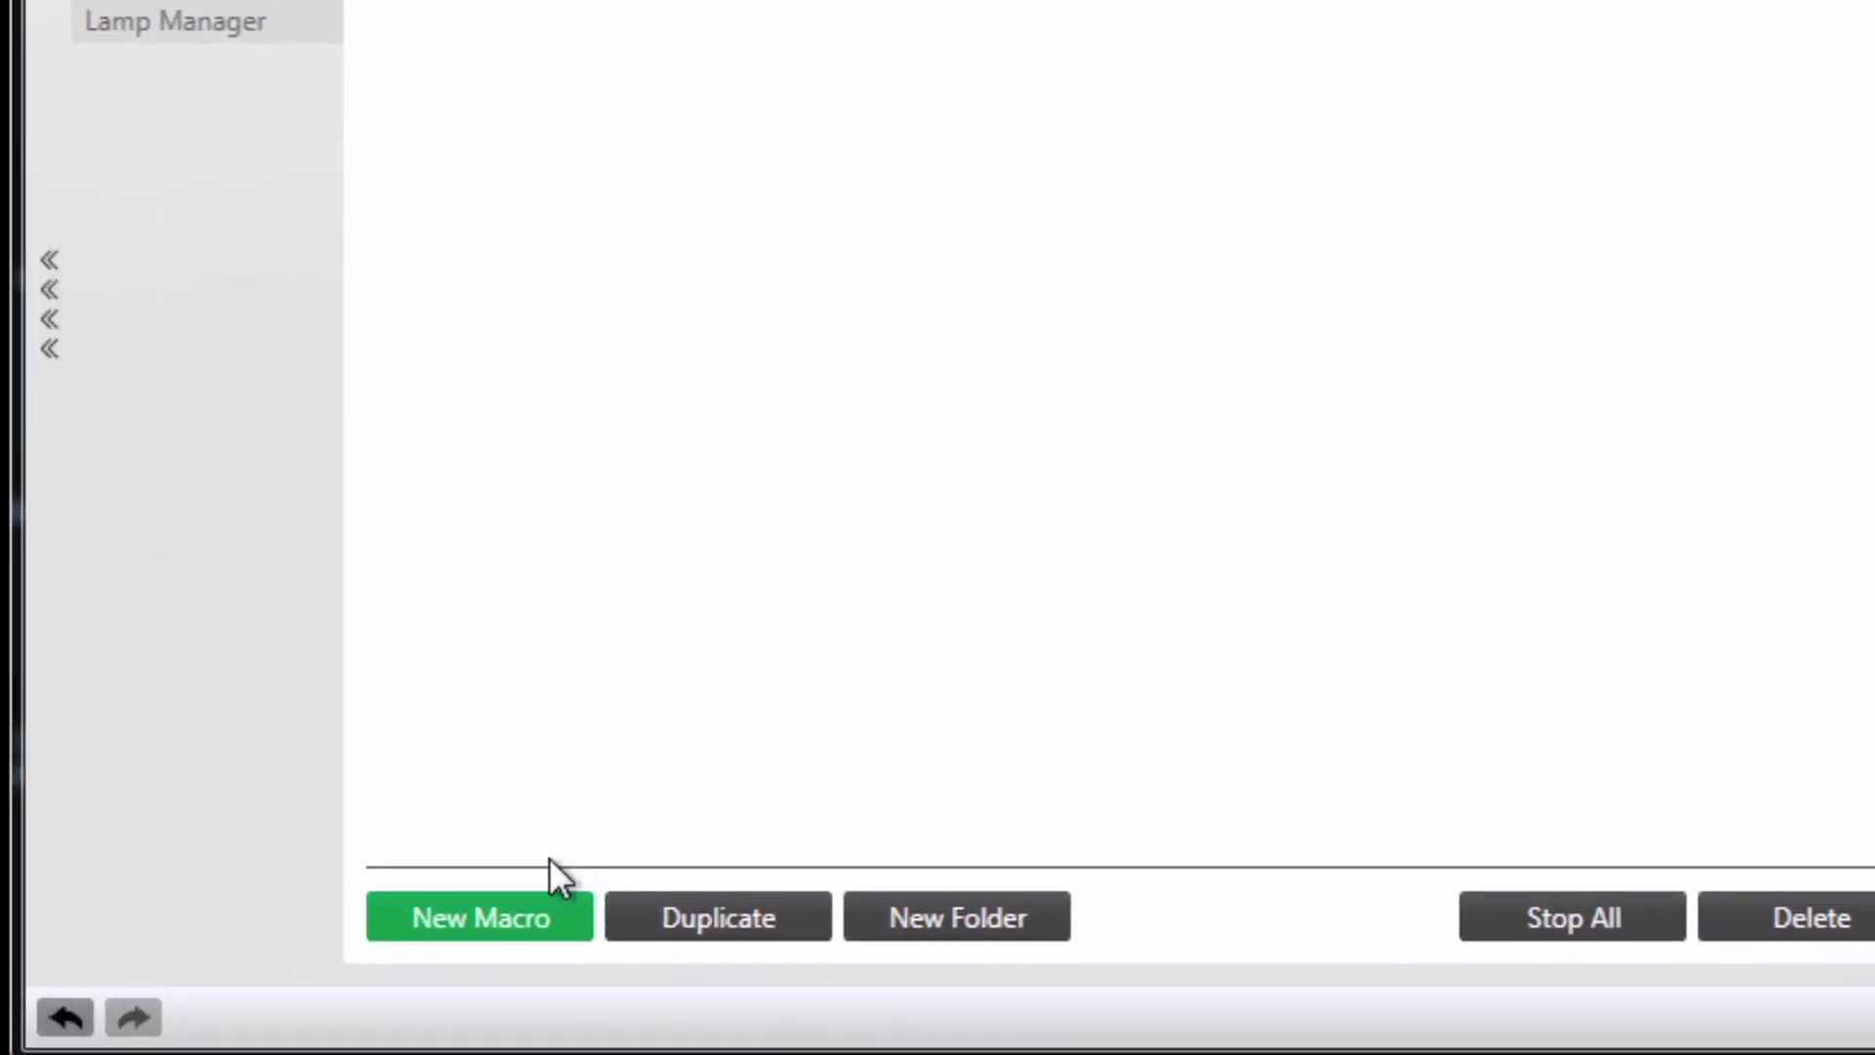
{"action": "left_click", "coordinate": [492, 923]}
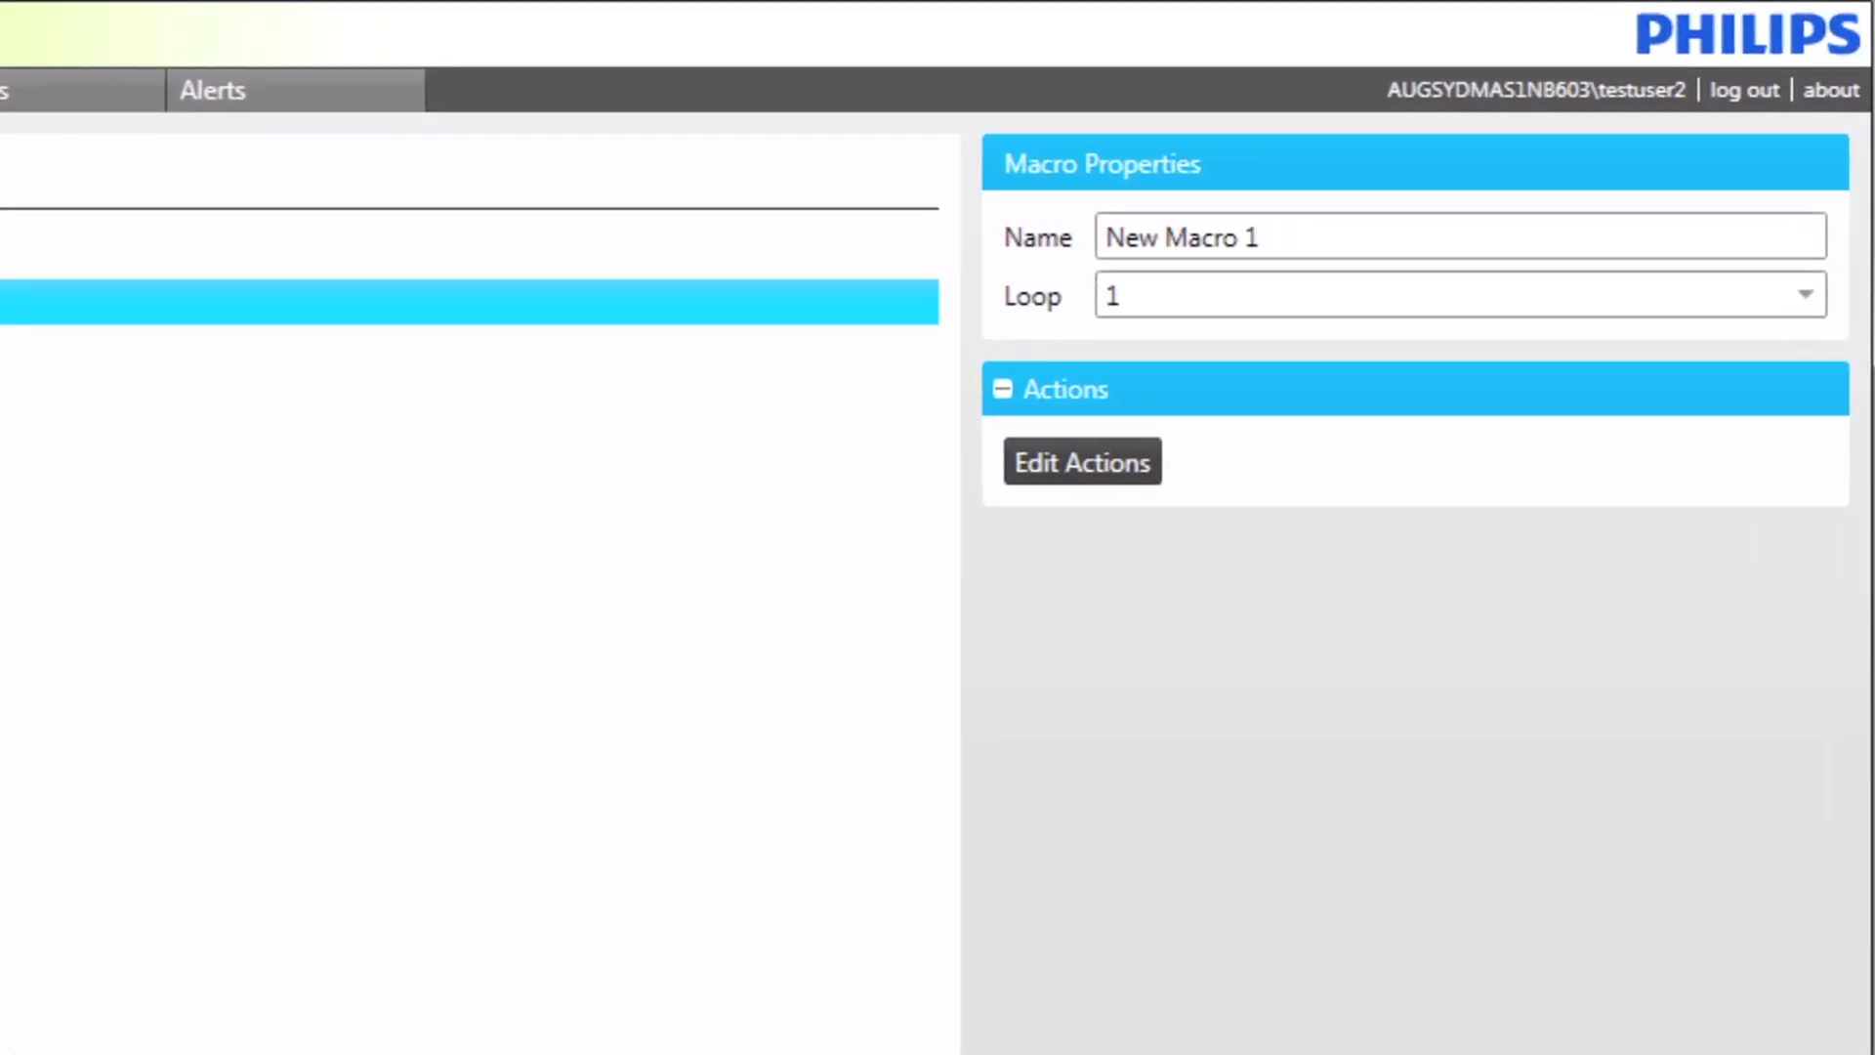
Rename New Macro 1 to 'Lighting Pathway' and open its empty Action Editor
{"action": "key", "text": "BackSpace"}
{"action": "key", "text": "BackSpace"}
{"action": "key", "text": "BackSpace"}
{"action": "key", "text": "BackSpace"}
{"action": "key", "text": "BackSpace"}
{"action": "key", "text": "BackSpace"}
{"action": "key", "text": "BackSpace"}
{"action": "key", "text": "BackSpace"}
{"action": "key", "text": "BackSpace"}
{"action": "key", "text": "BackSpace"}
{"action": "key", "text": "BackSpace"}
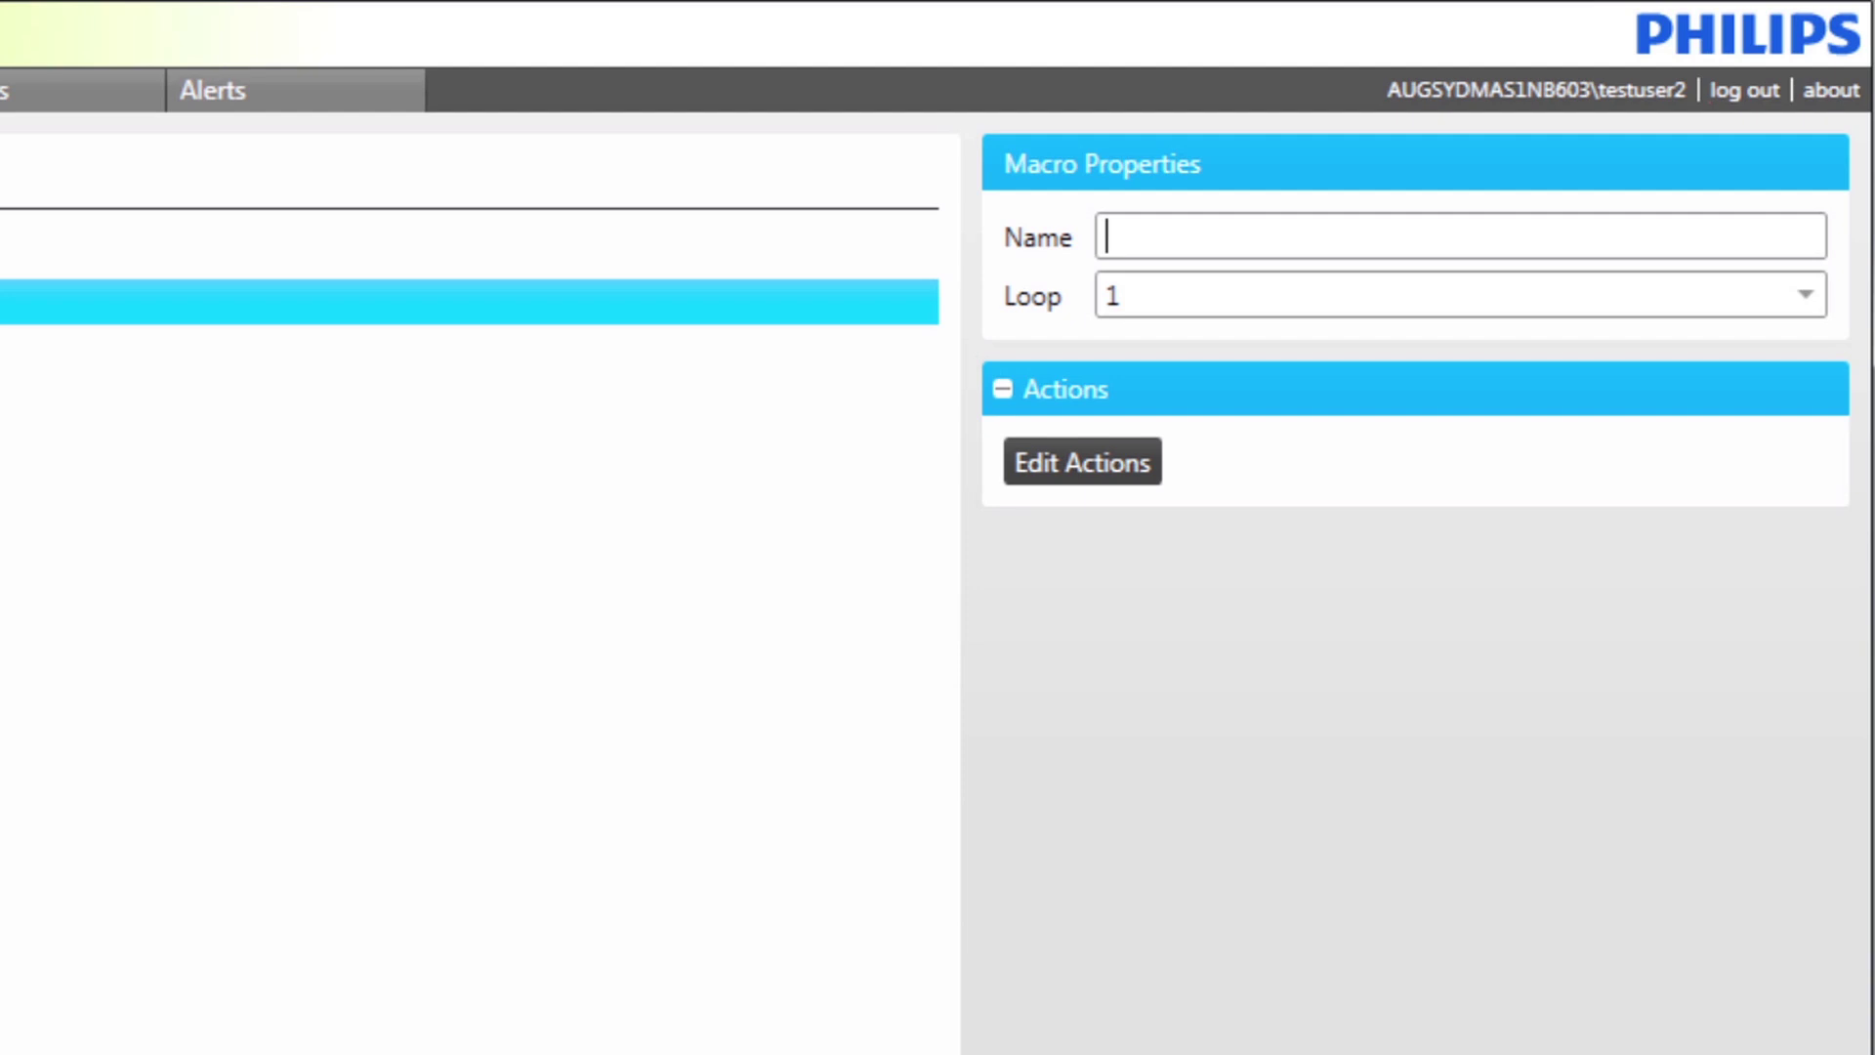
{"action": "type", "text": "Lighting Pat"}
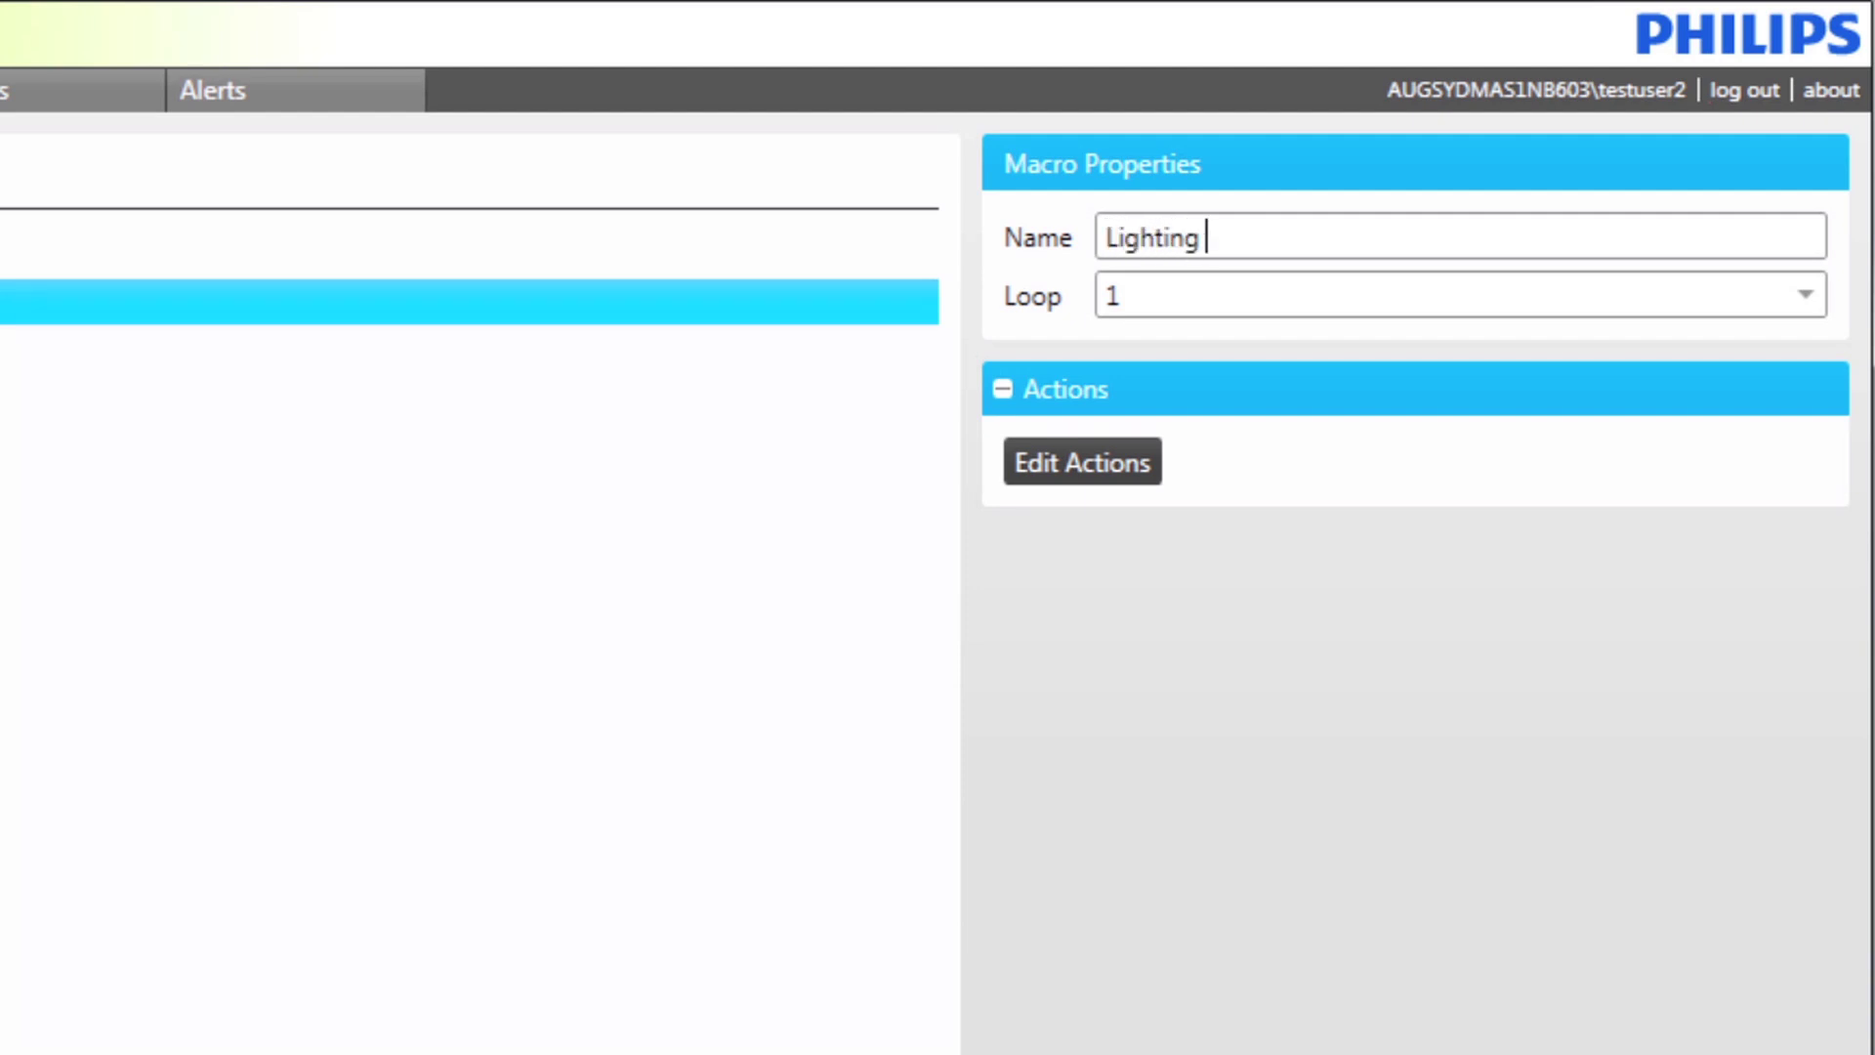
{"action": "type", "text": "hway"}
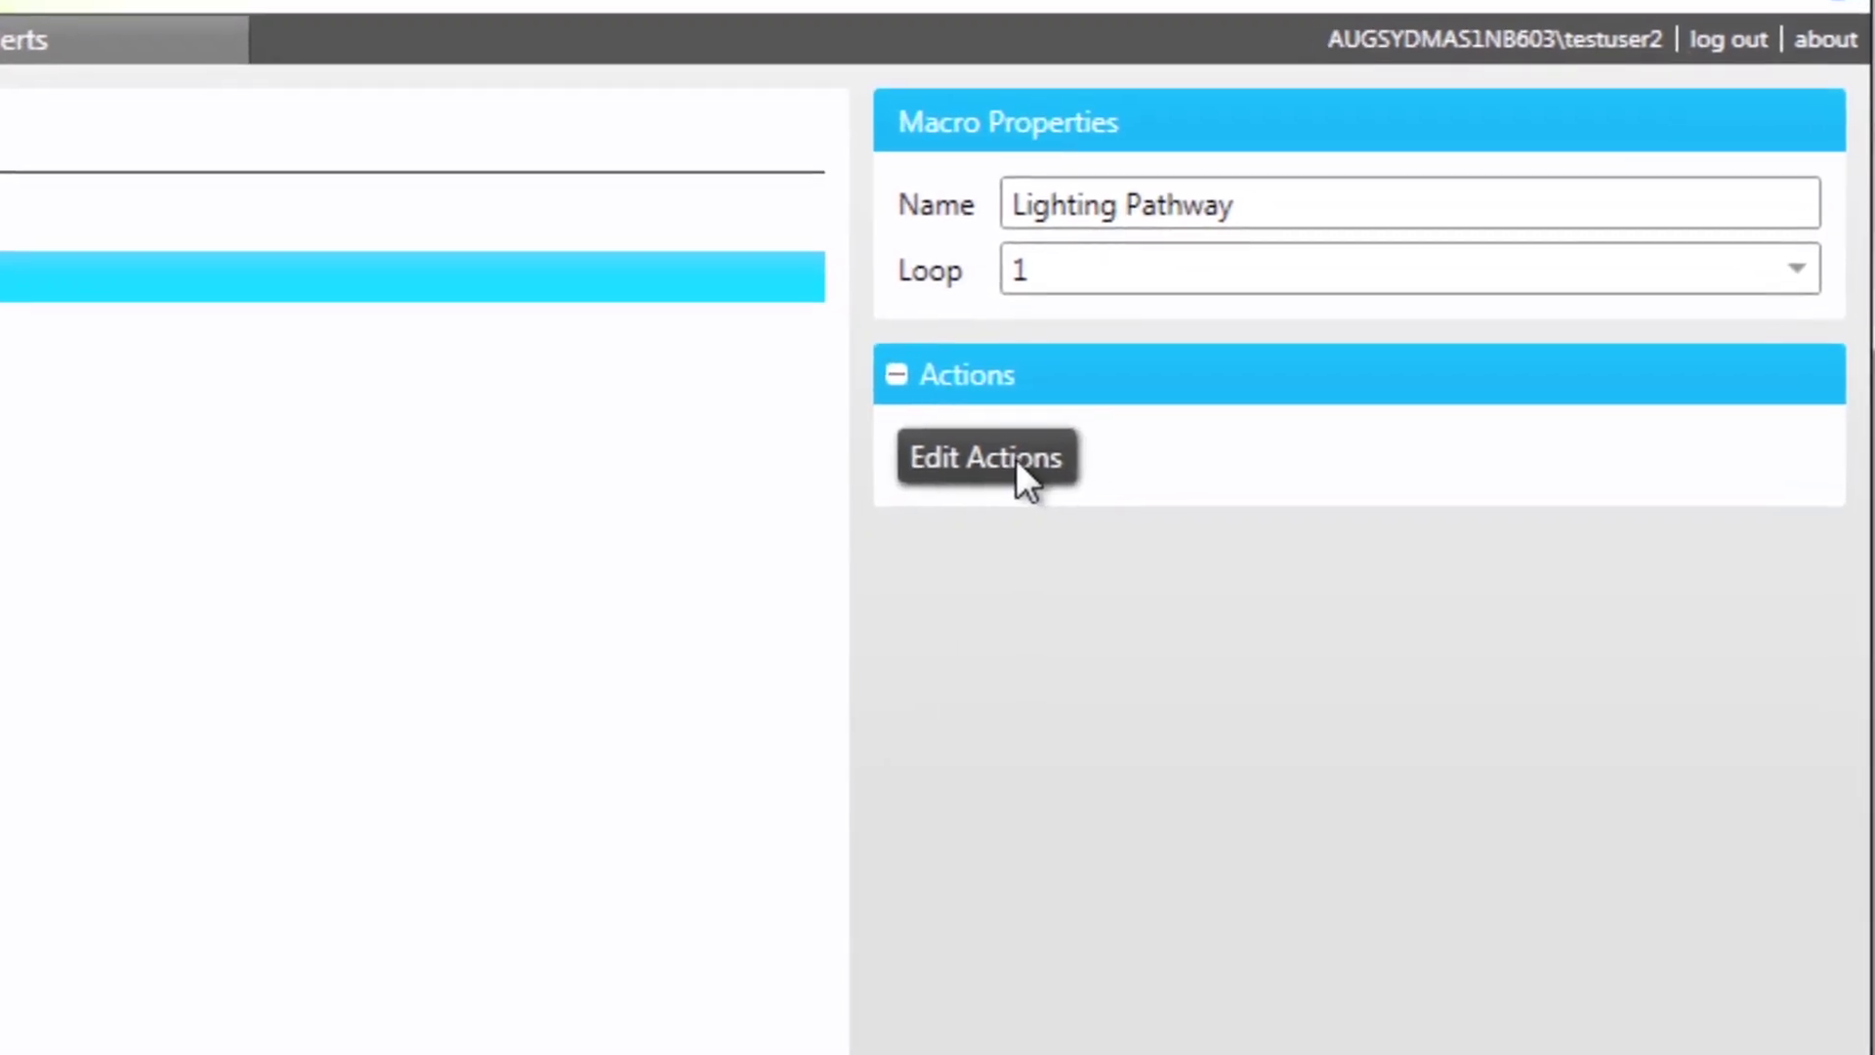
{"action": "left_click", "coordinate": [1009, 458]}
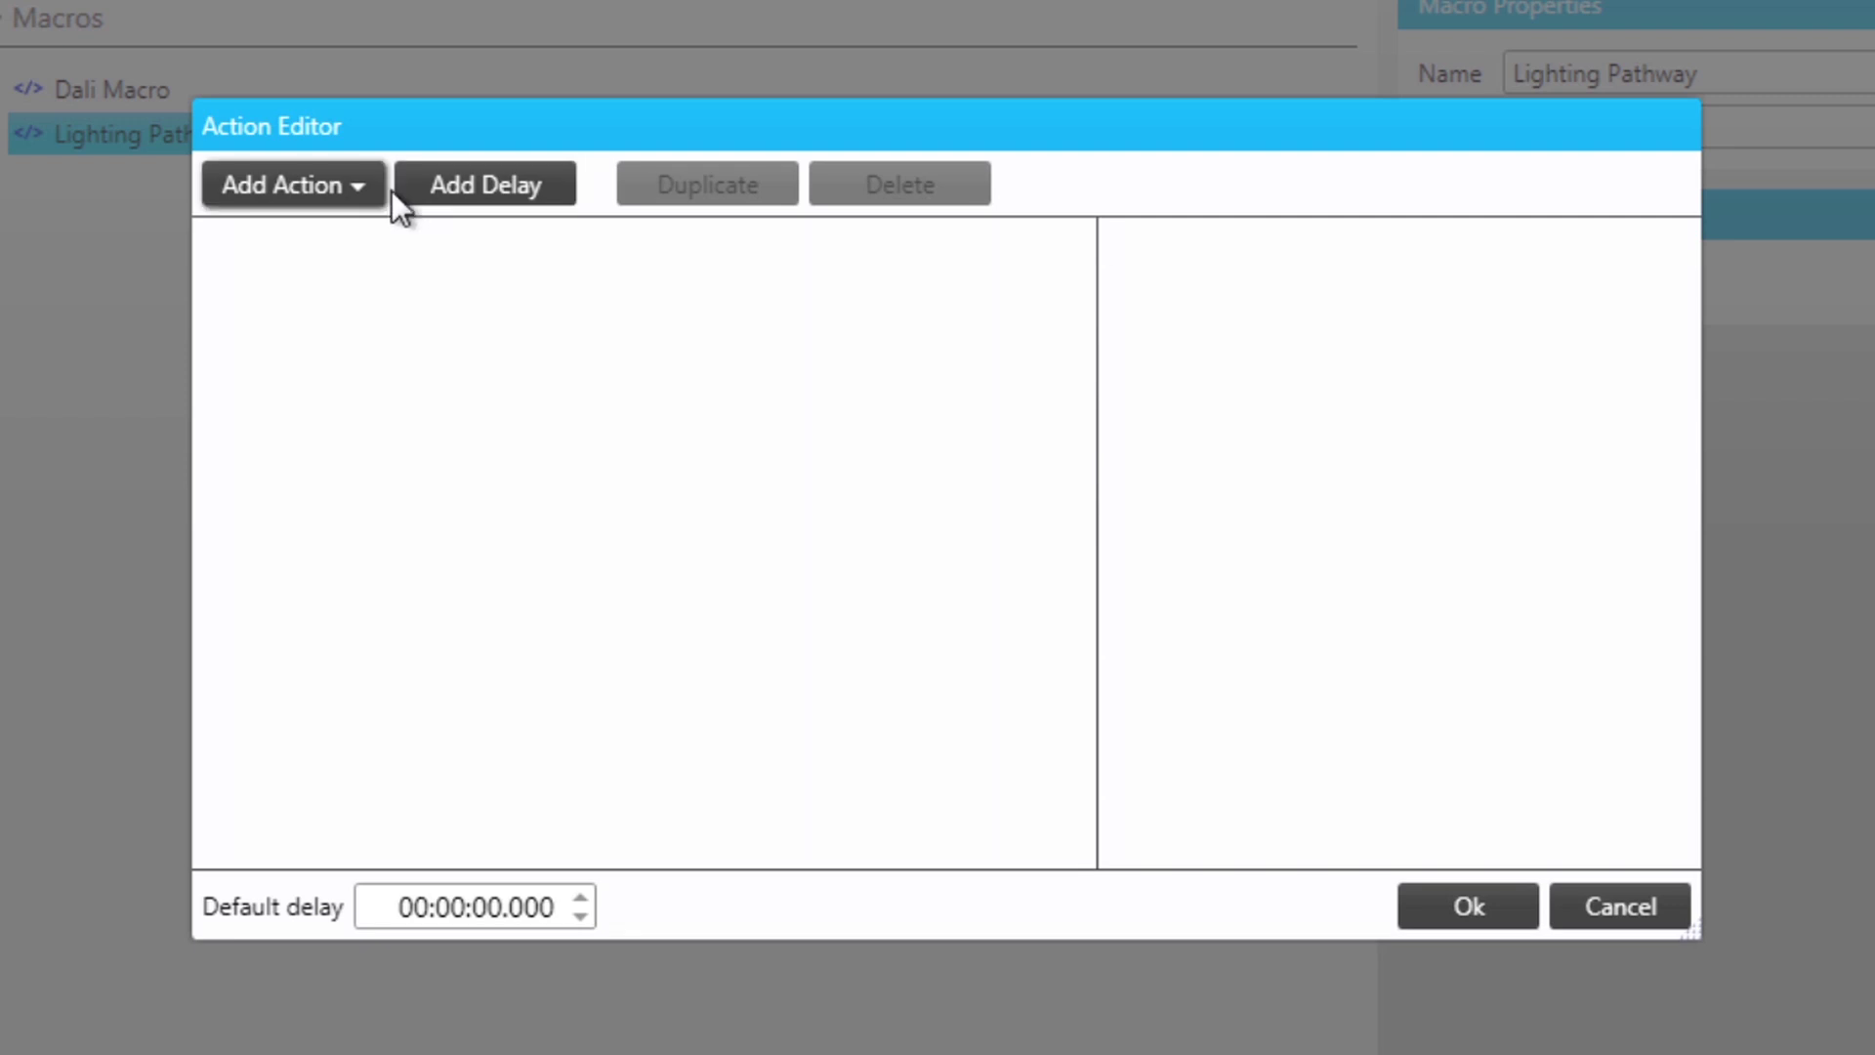
Add a preset action for Waiting Area [18] at High with a 2-second fade
{"action": "left_click", "coordinate": [367, 185]}
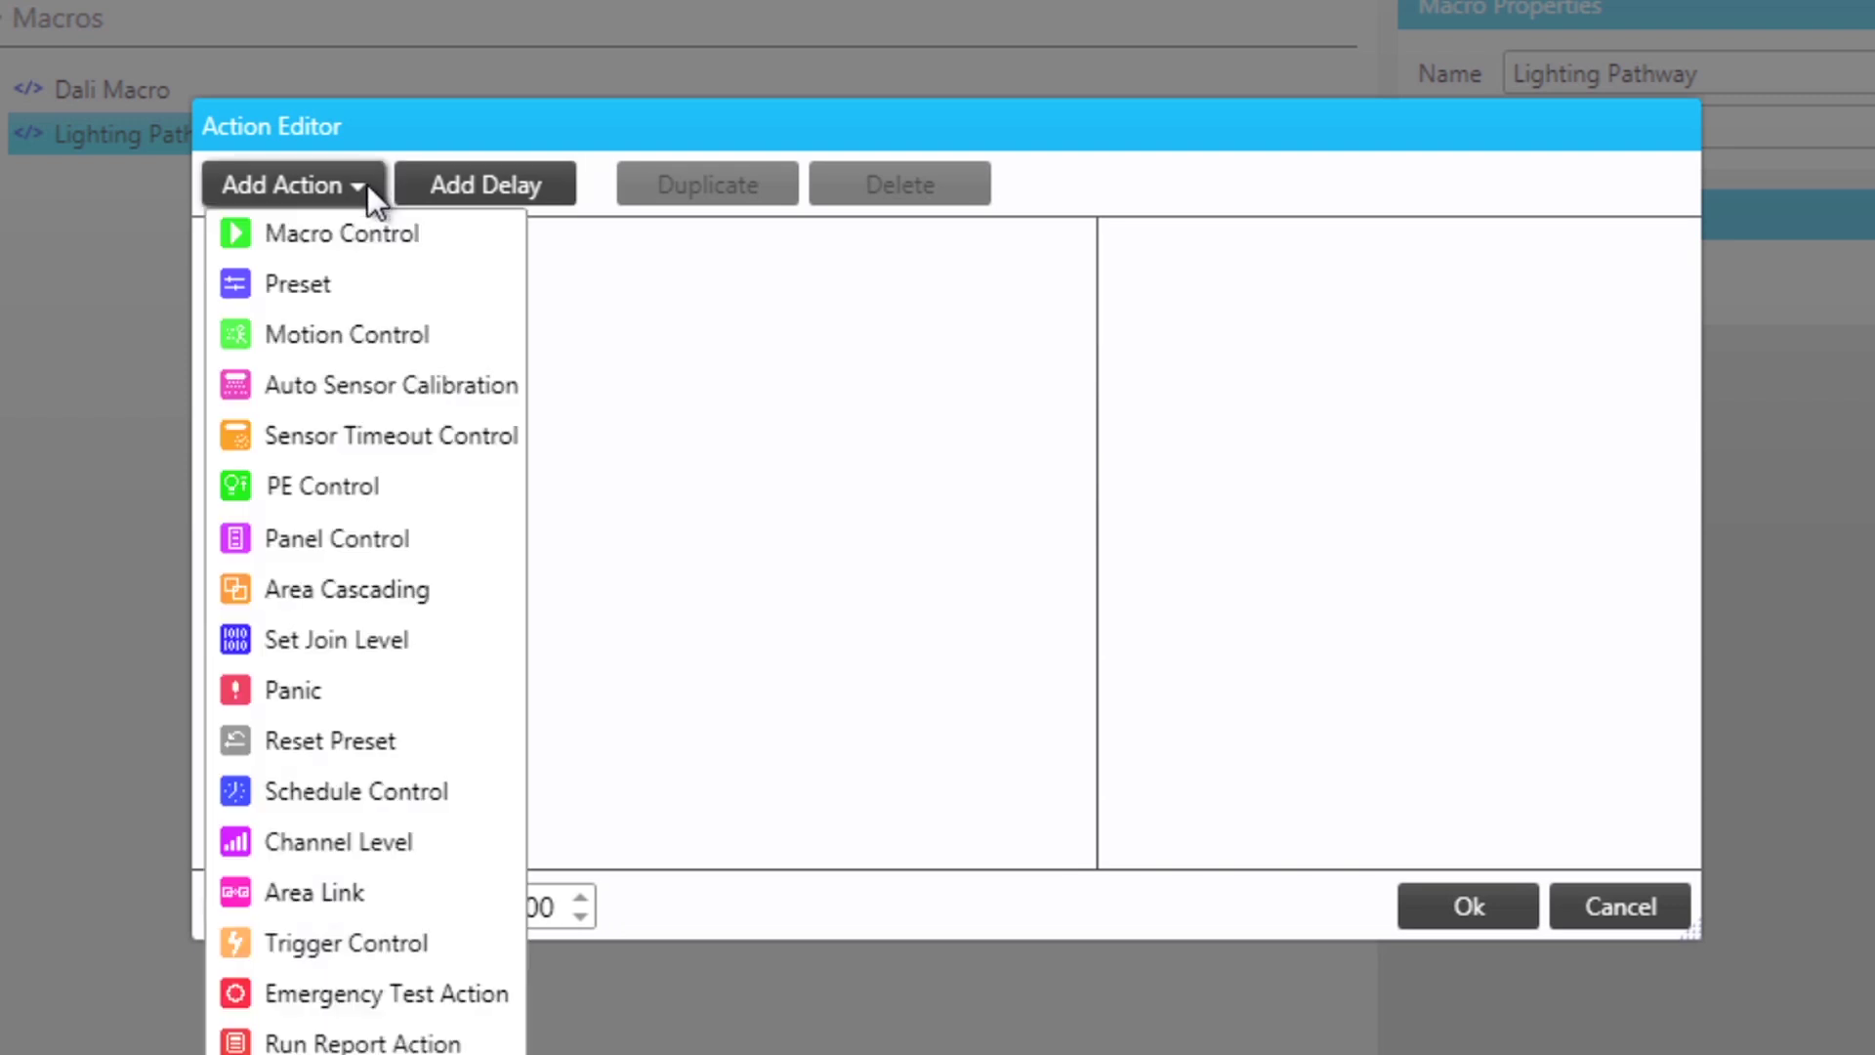
{"action": "left_click", "coordinate": [331, 265]}
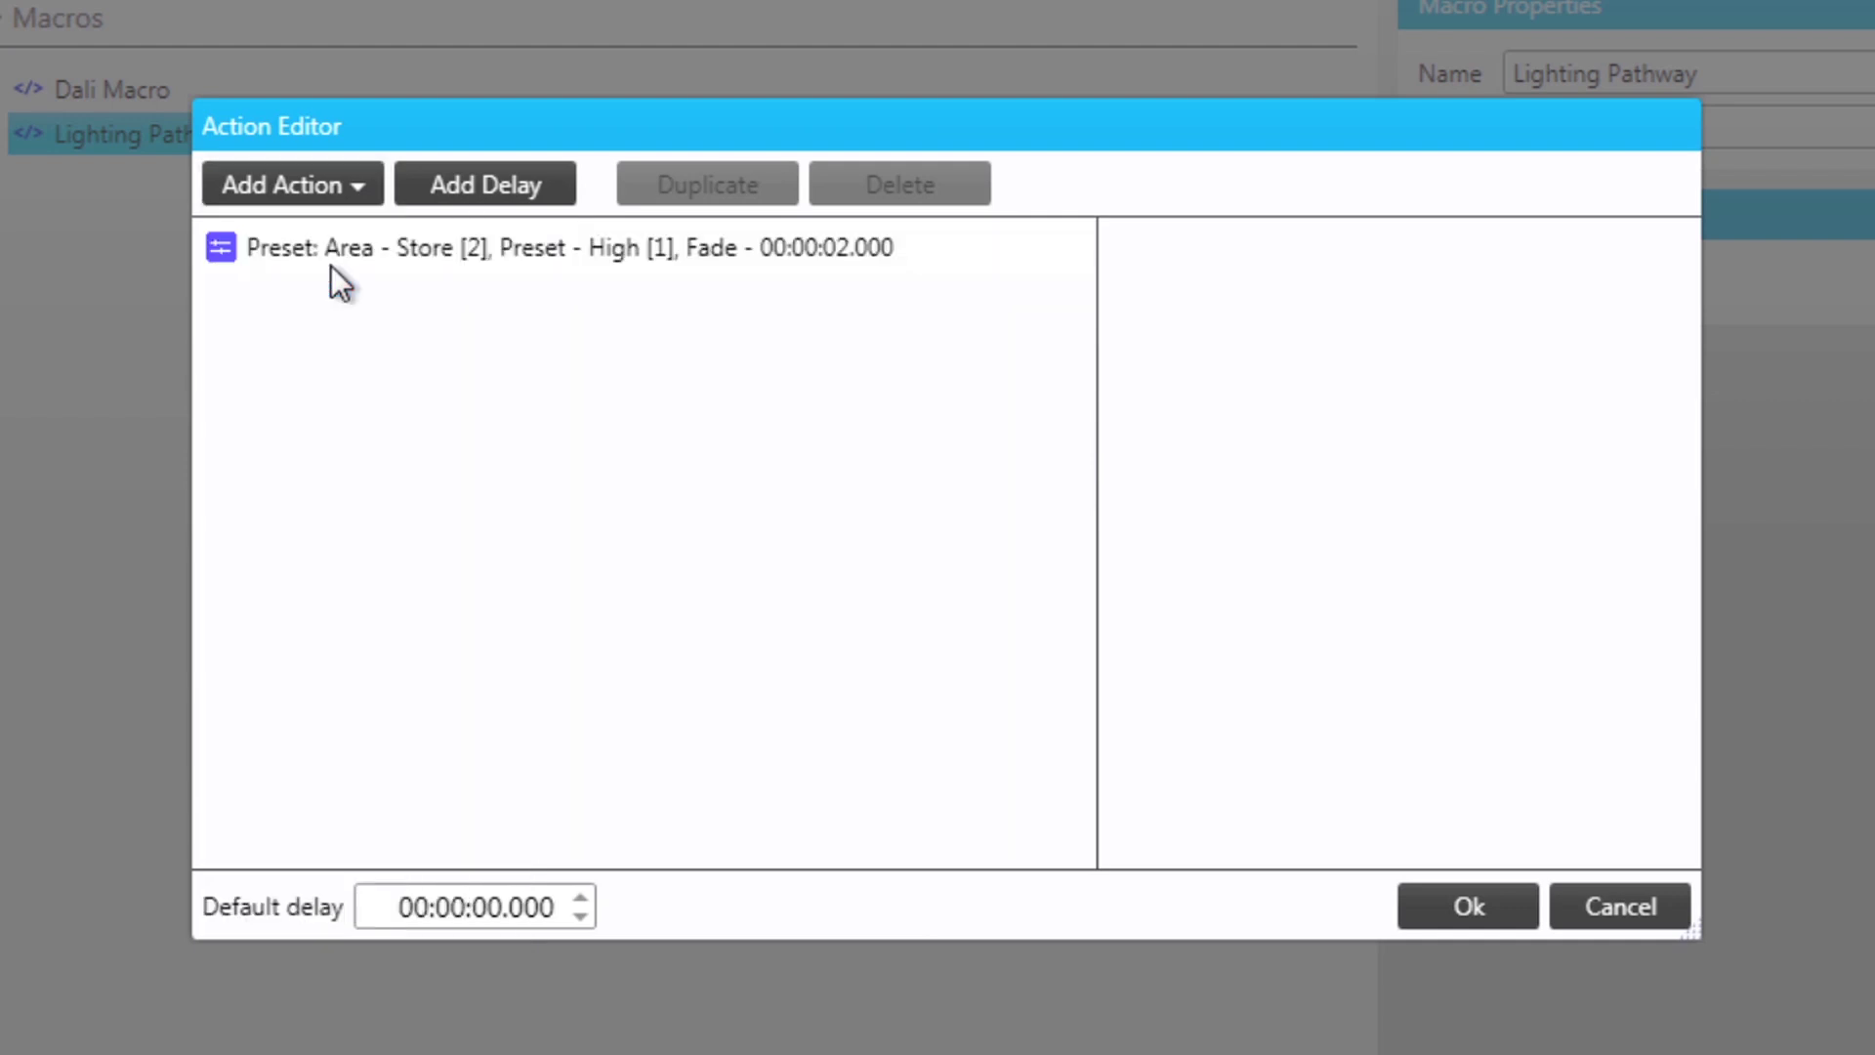
{"action": "left_click", "coordinate": [422, 250]}
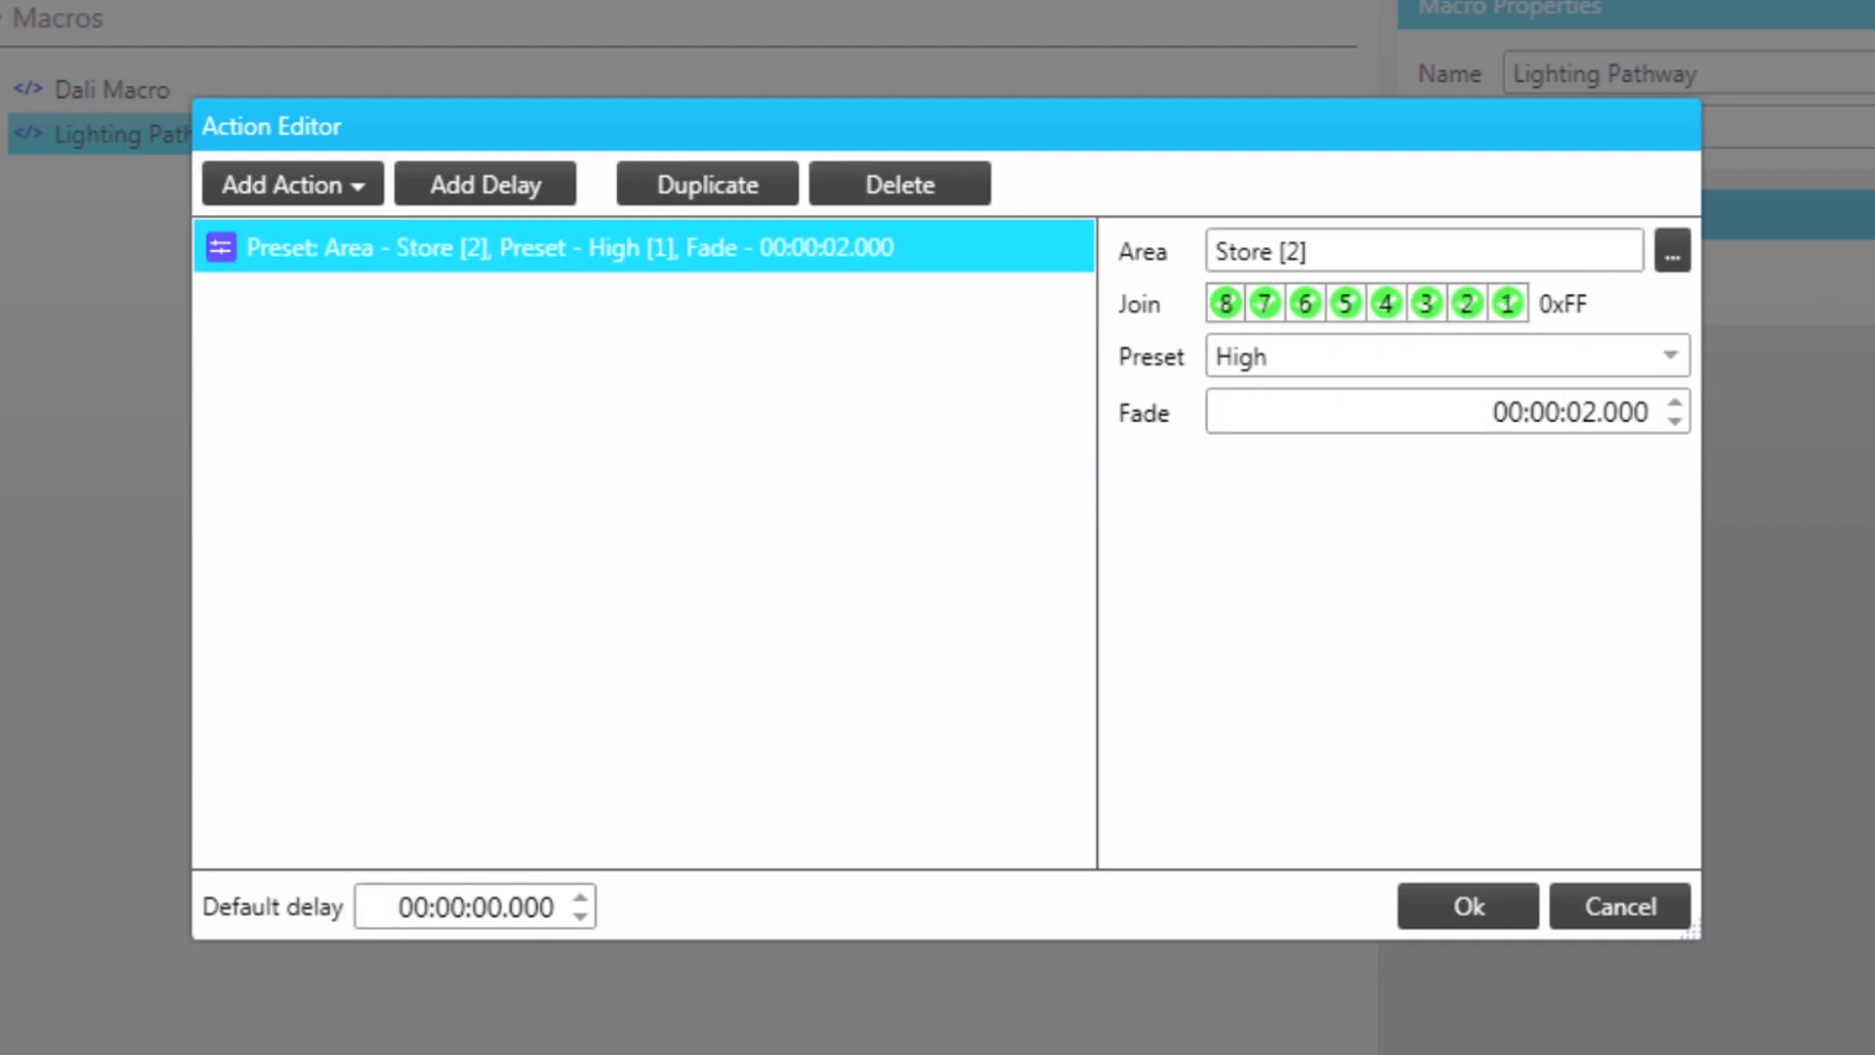
{"action": "left_click", "coordinate": [1675, 250]}
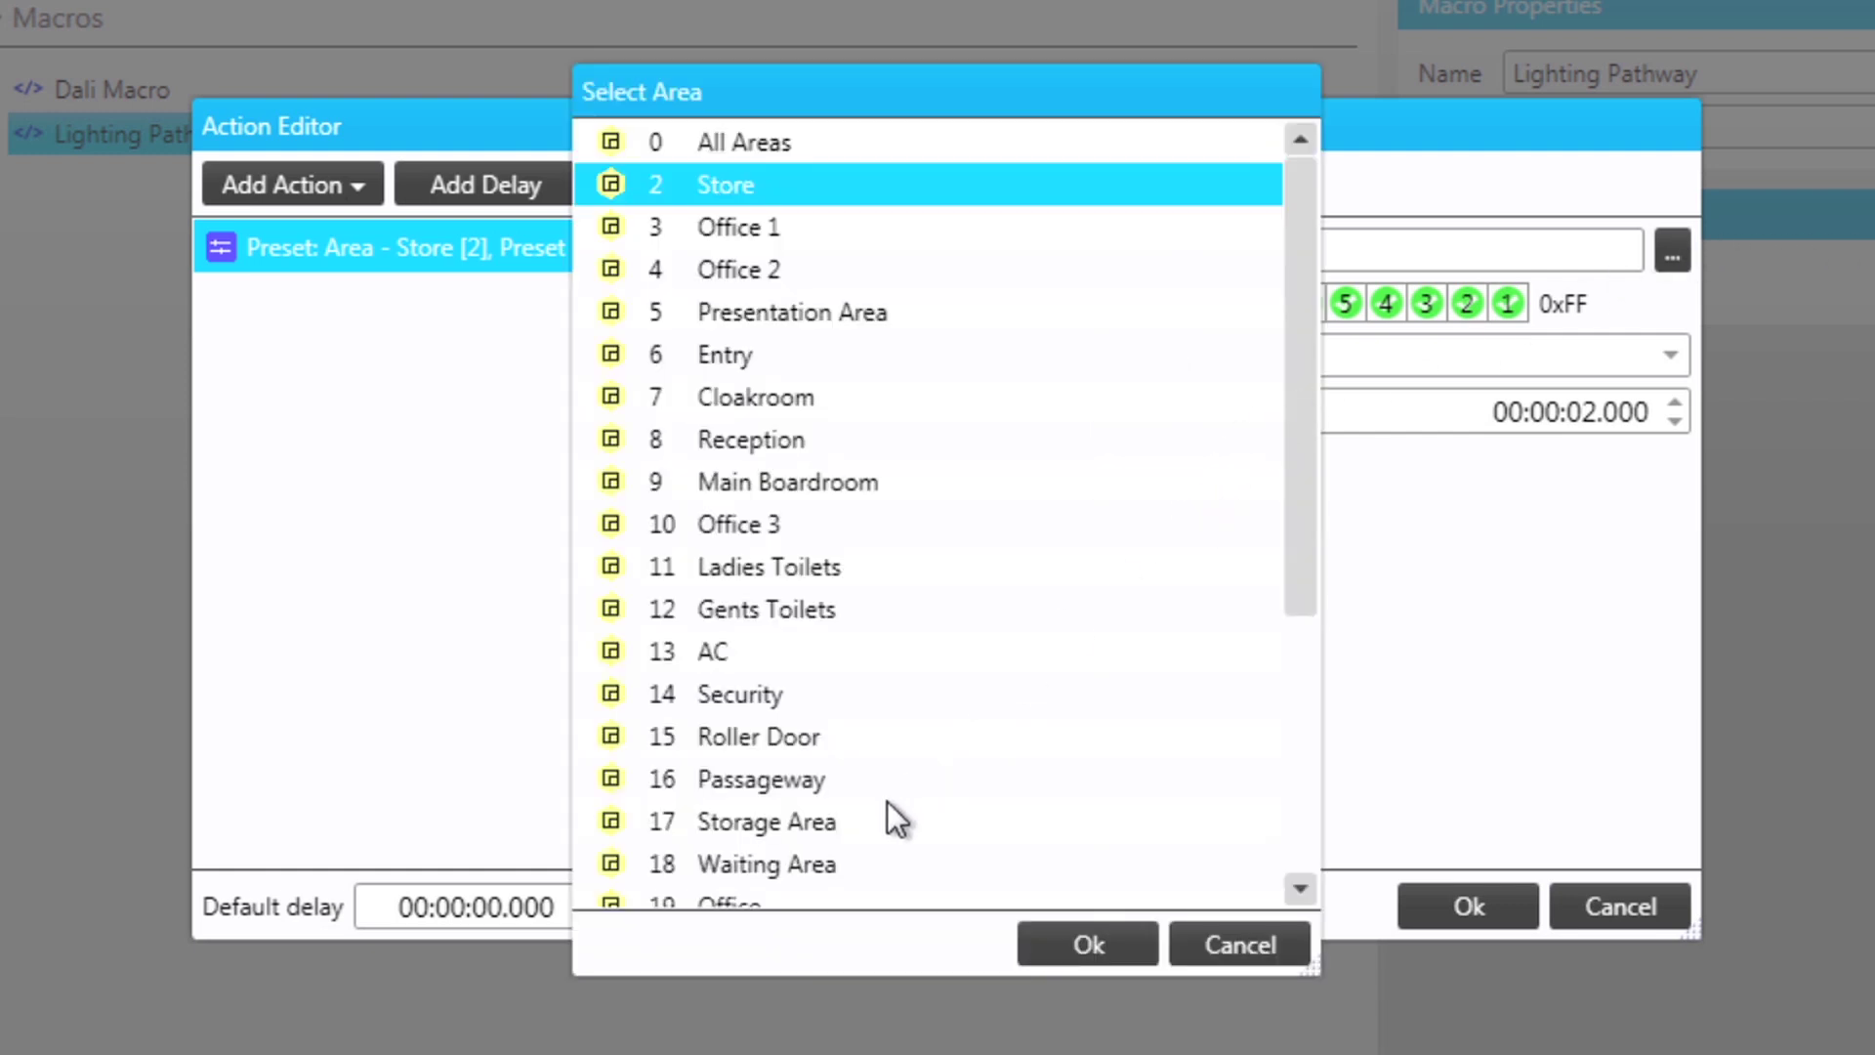
{"action": "left_click", "coordinate": [828, 863]}
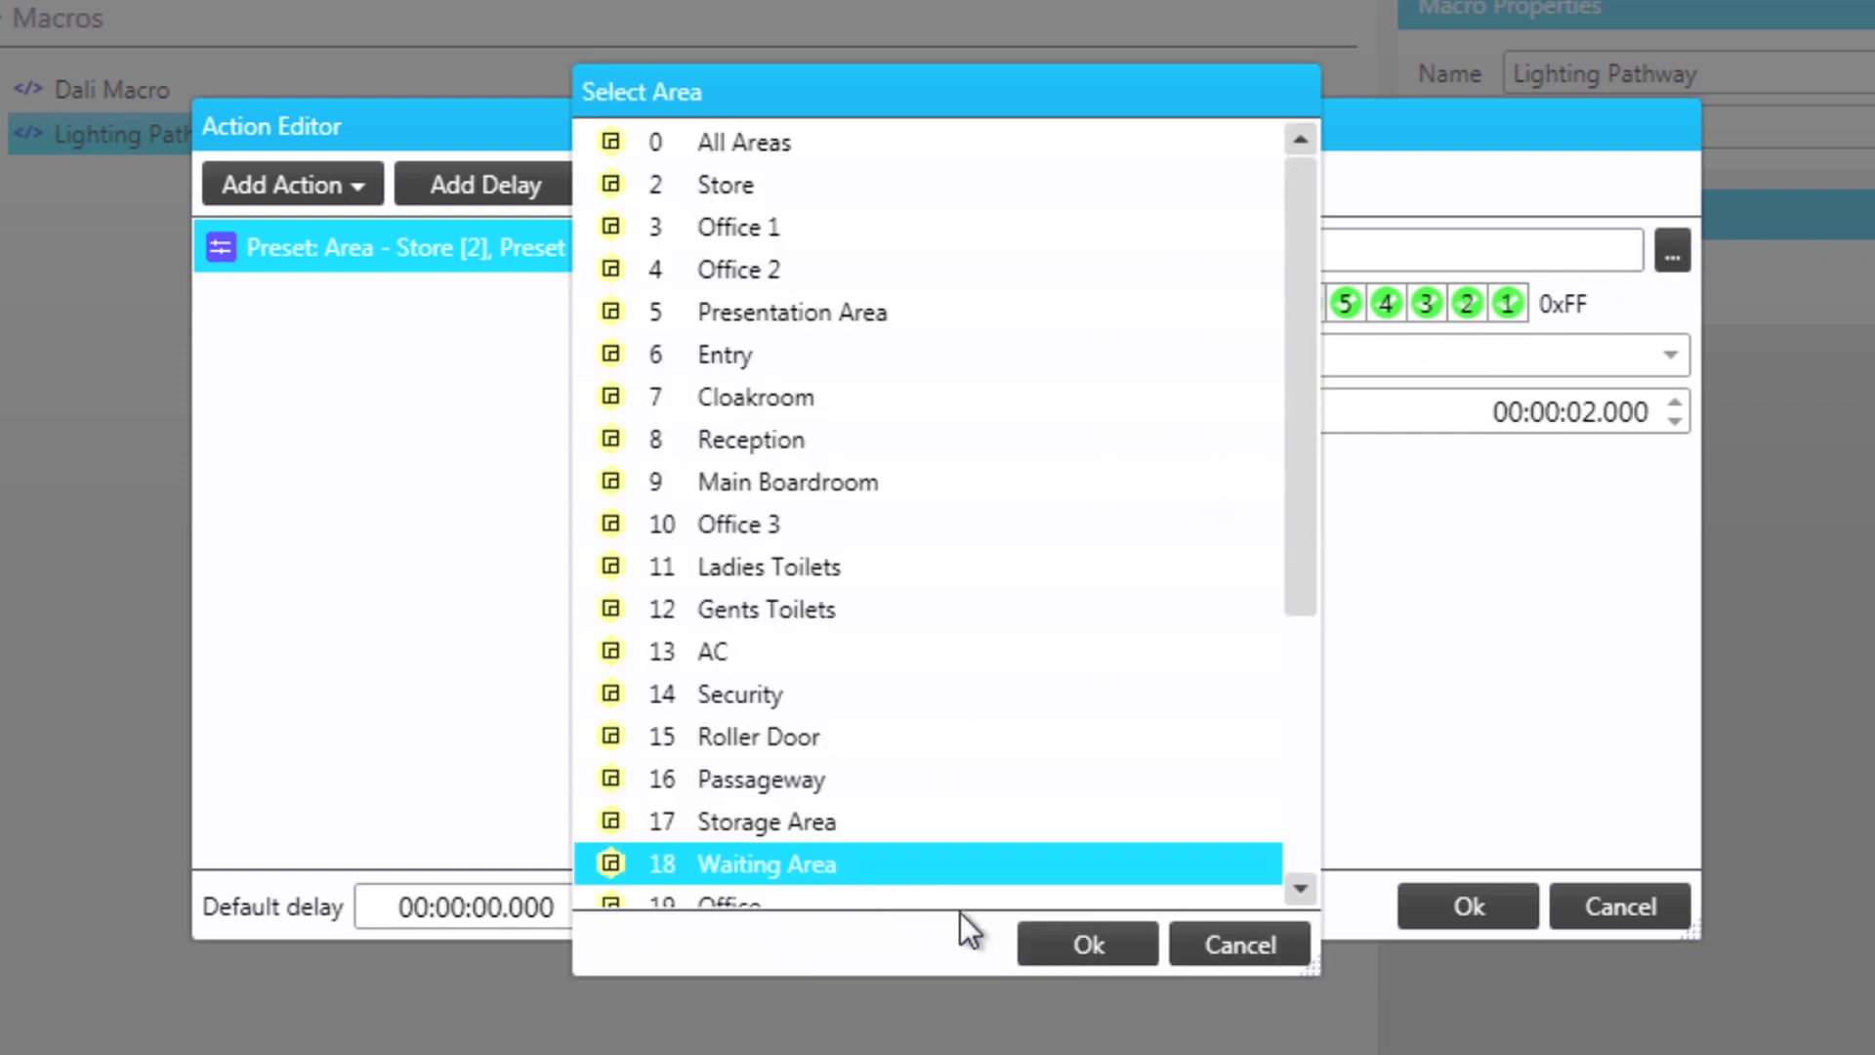
{"action": "left_click", "coordinate": [1076, 946]}
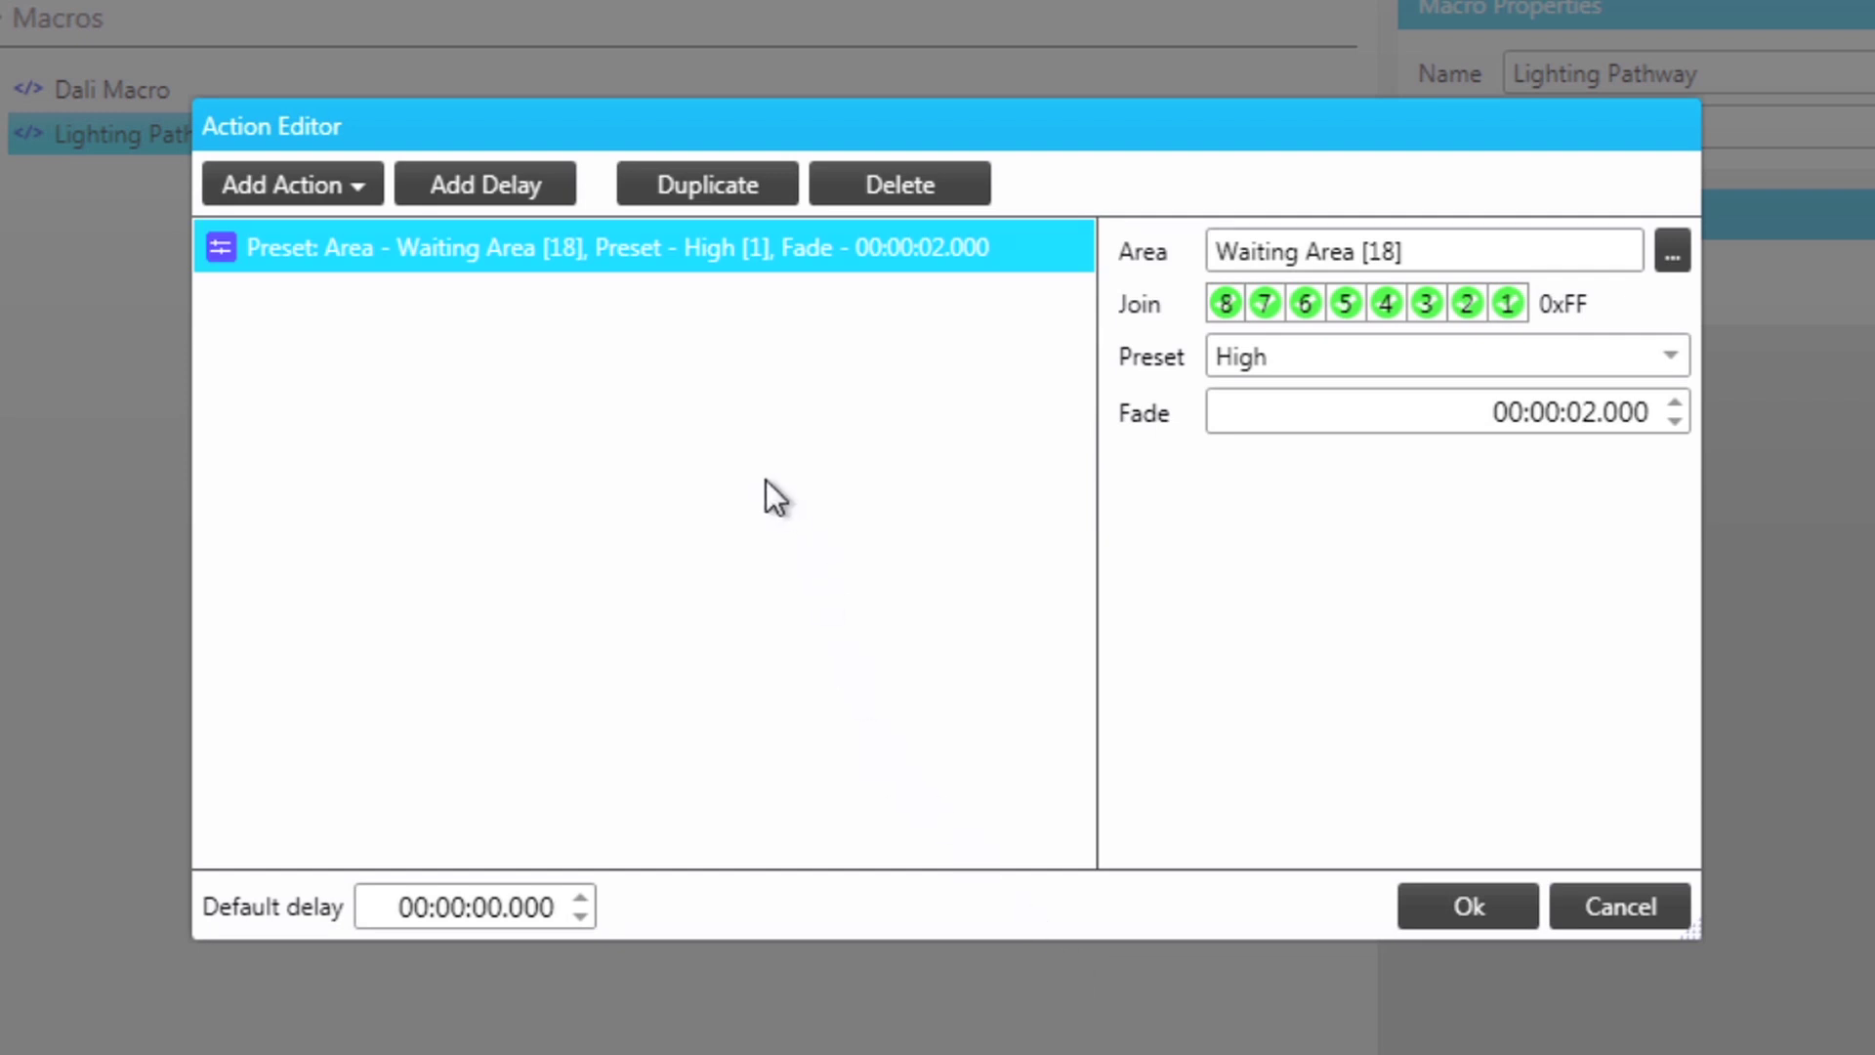
Add a 2-second delay after the Waiting Area preset
{"action": "left_click", "coordinate": [528, 186]}
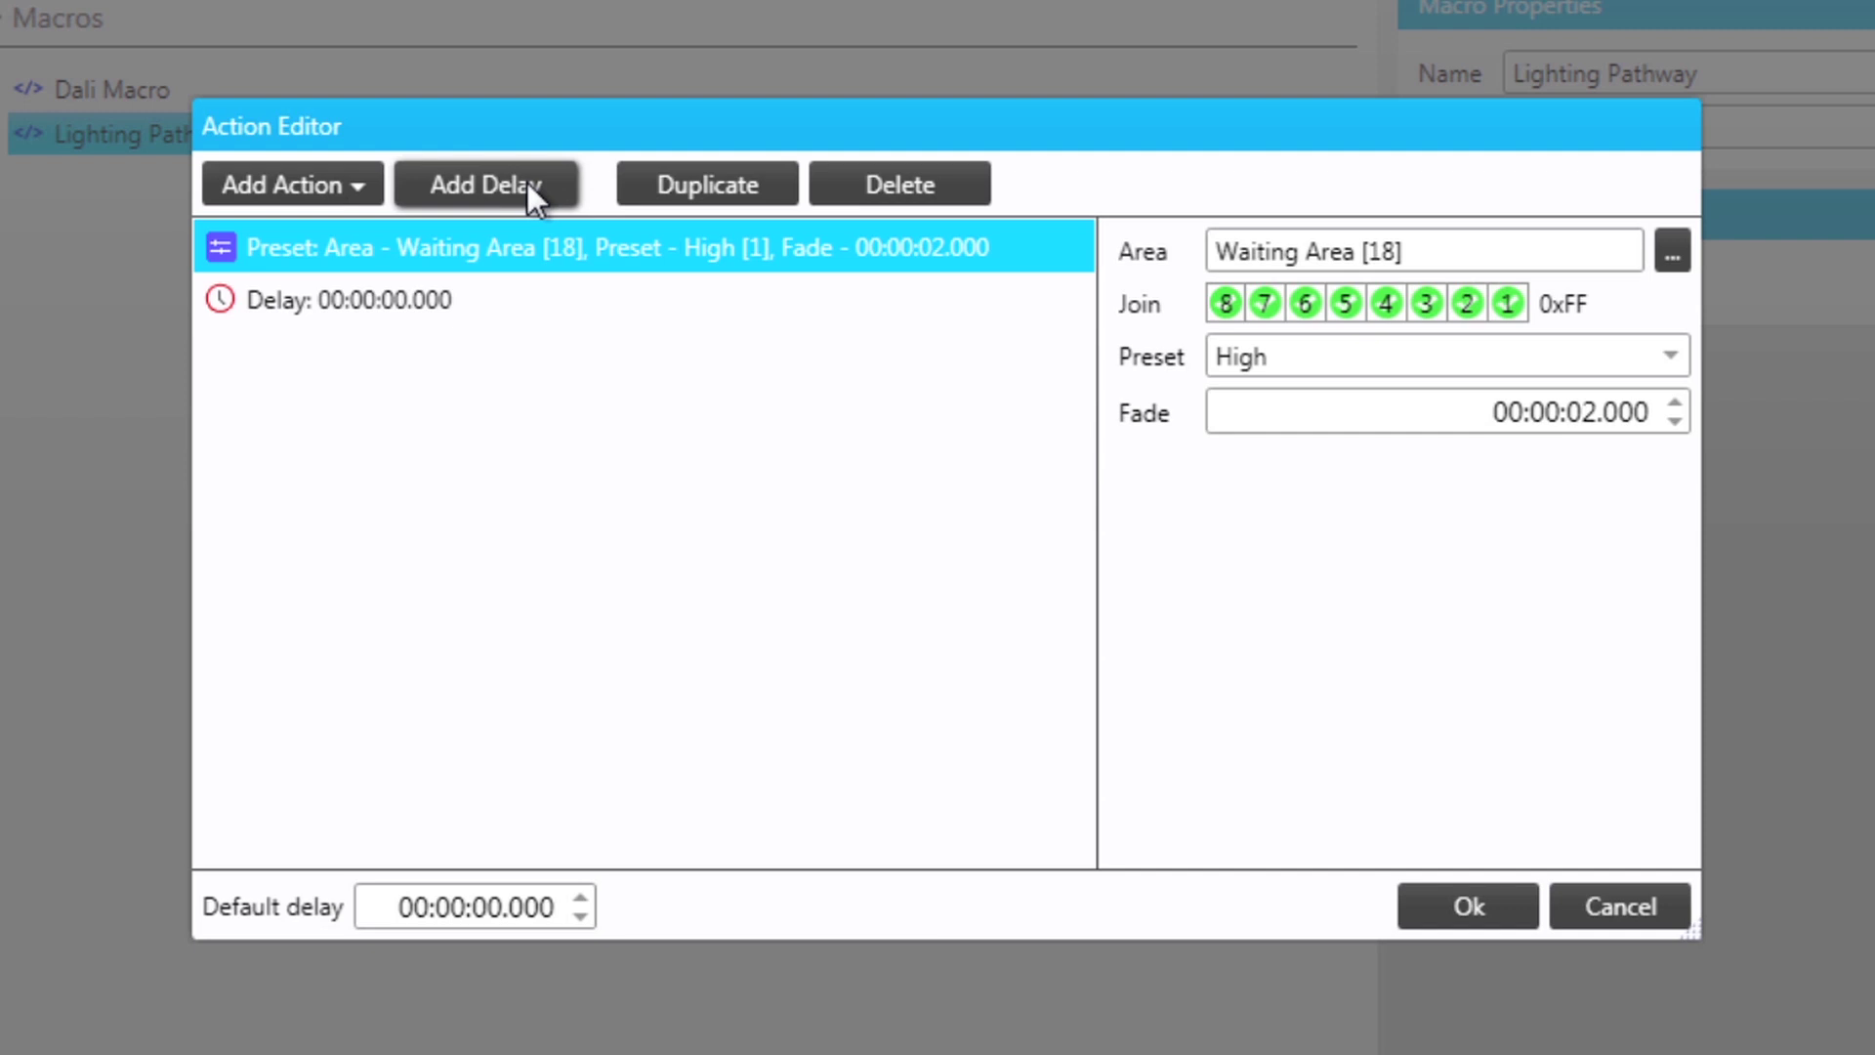
{"action": "left_click", "coordinate": [410, 296]}
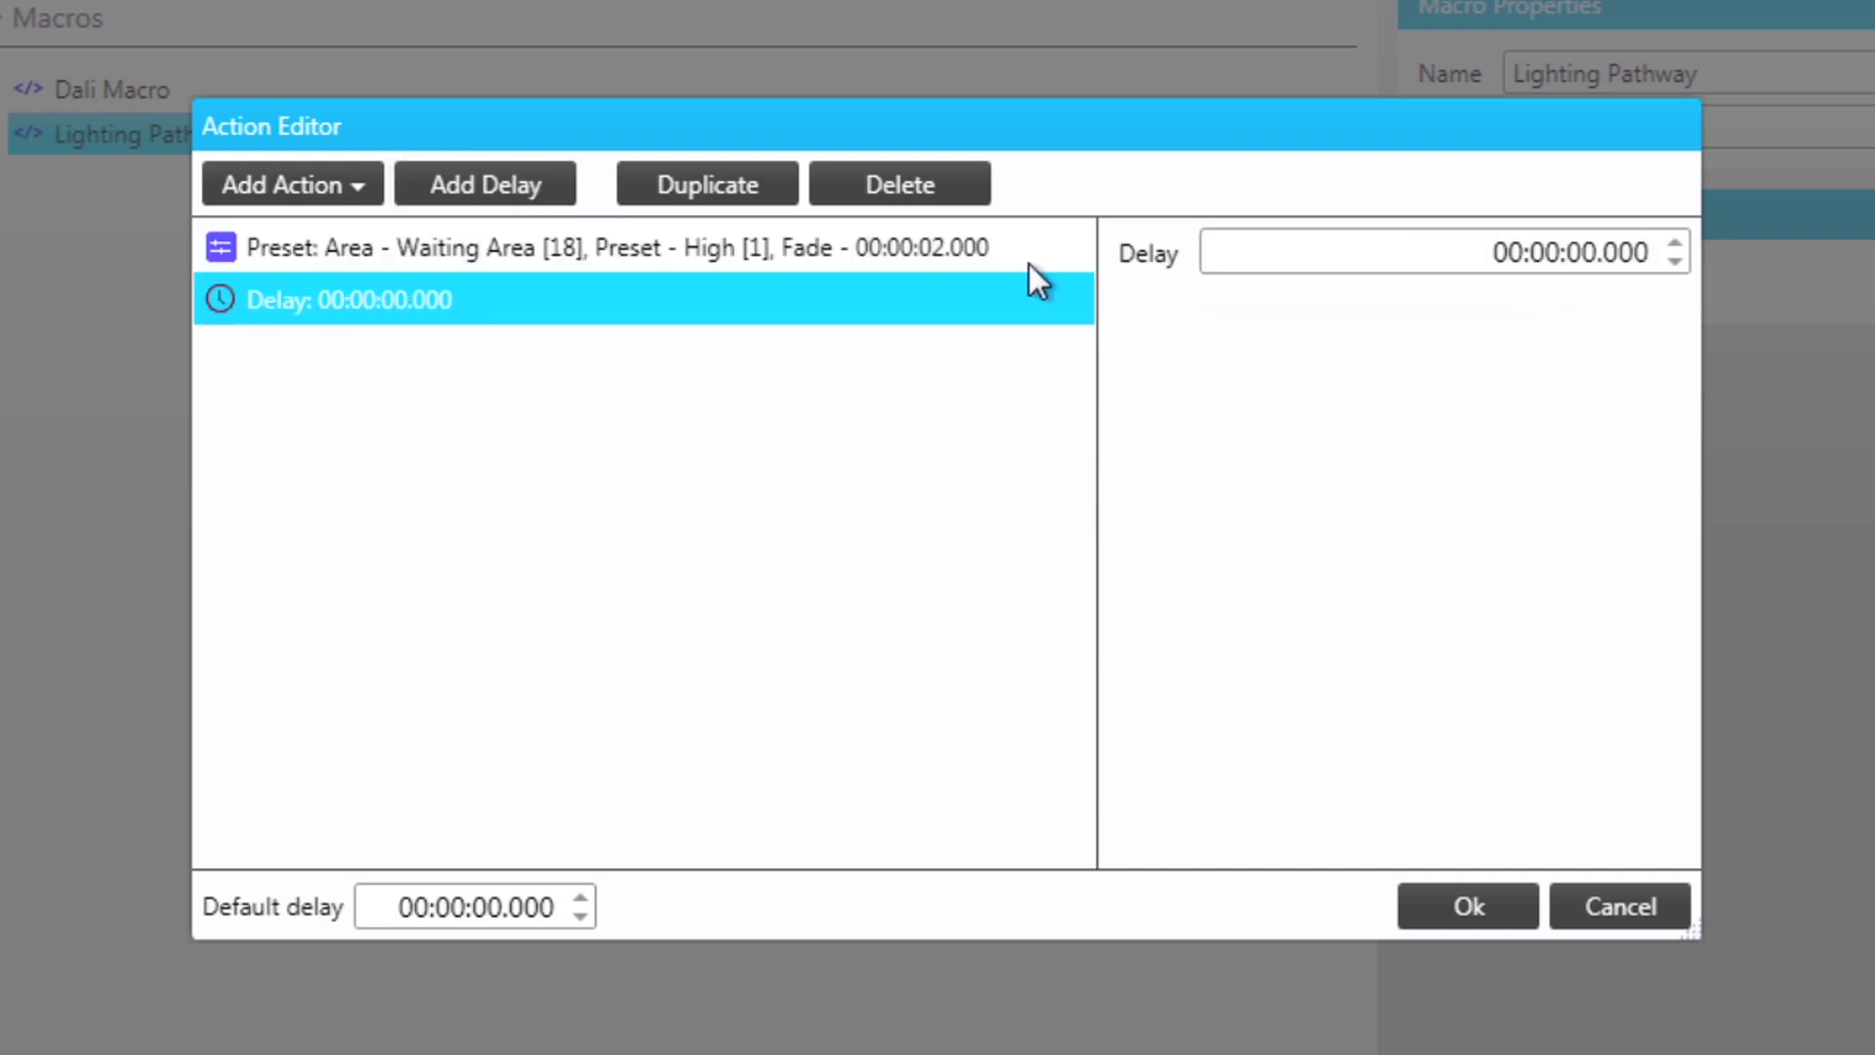
{"action": "left_click", "coordinate": [1581, 253]}
{"action": "type", "text": "2"}
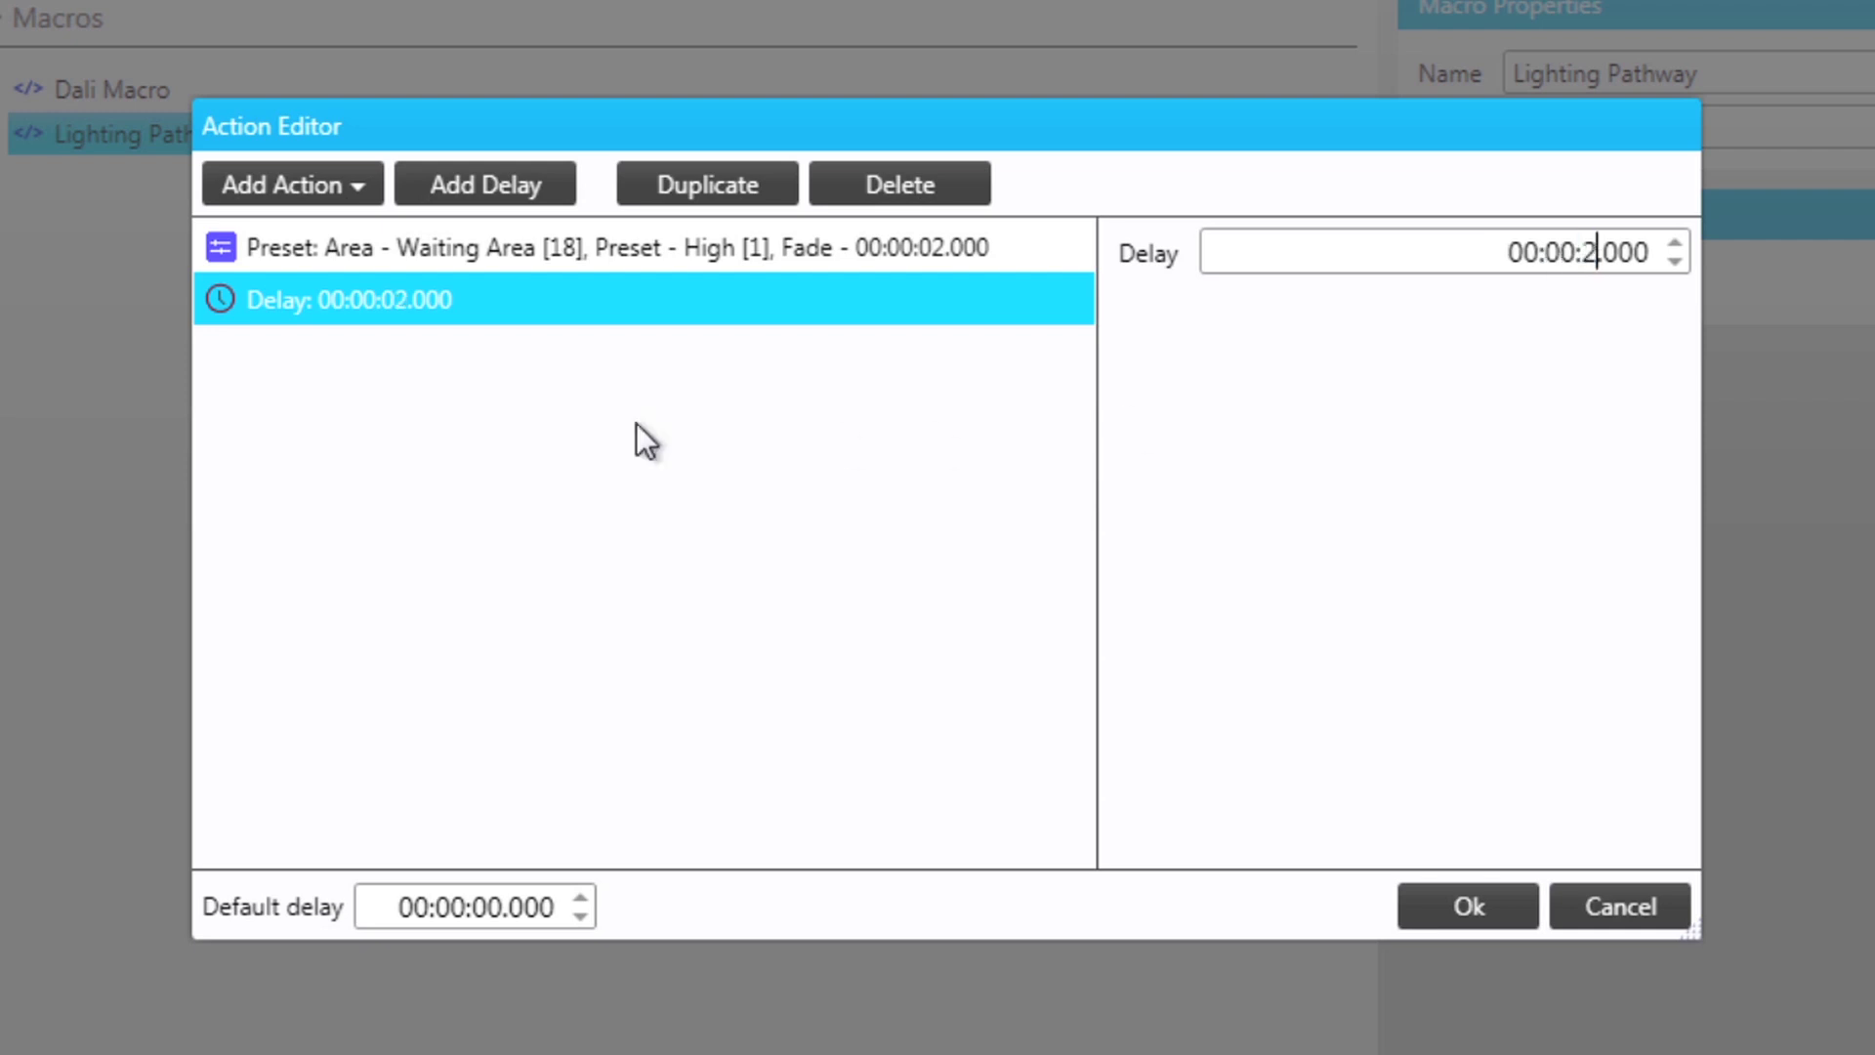
{"action": "left_click", "coordinate": [359, 190]}
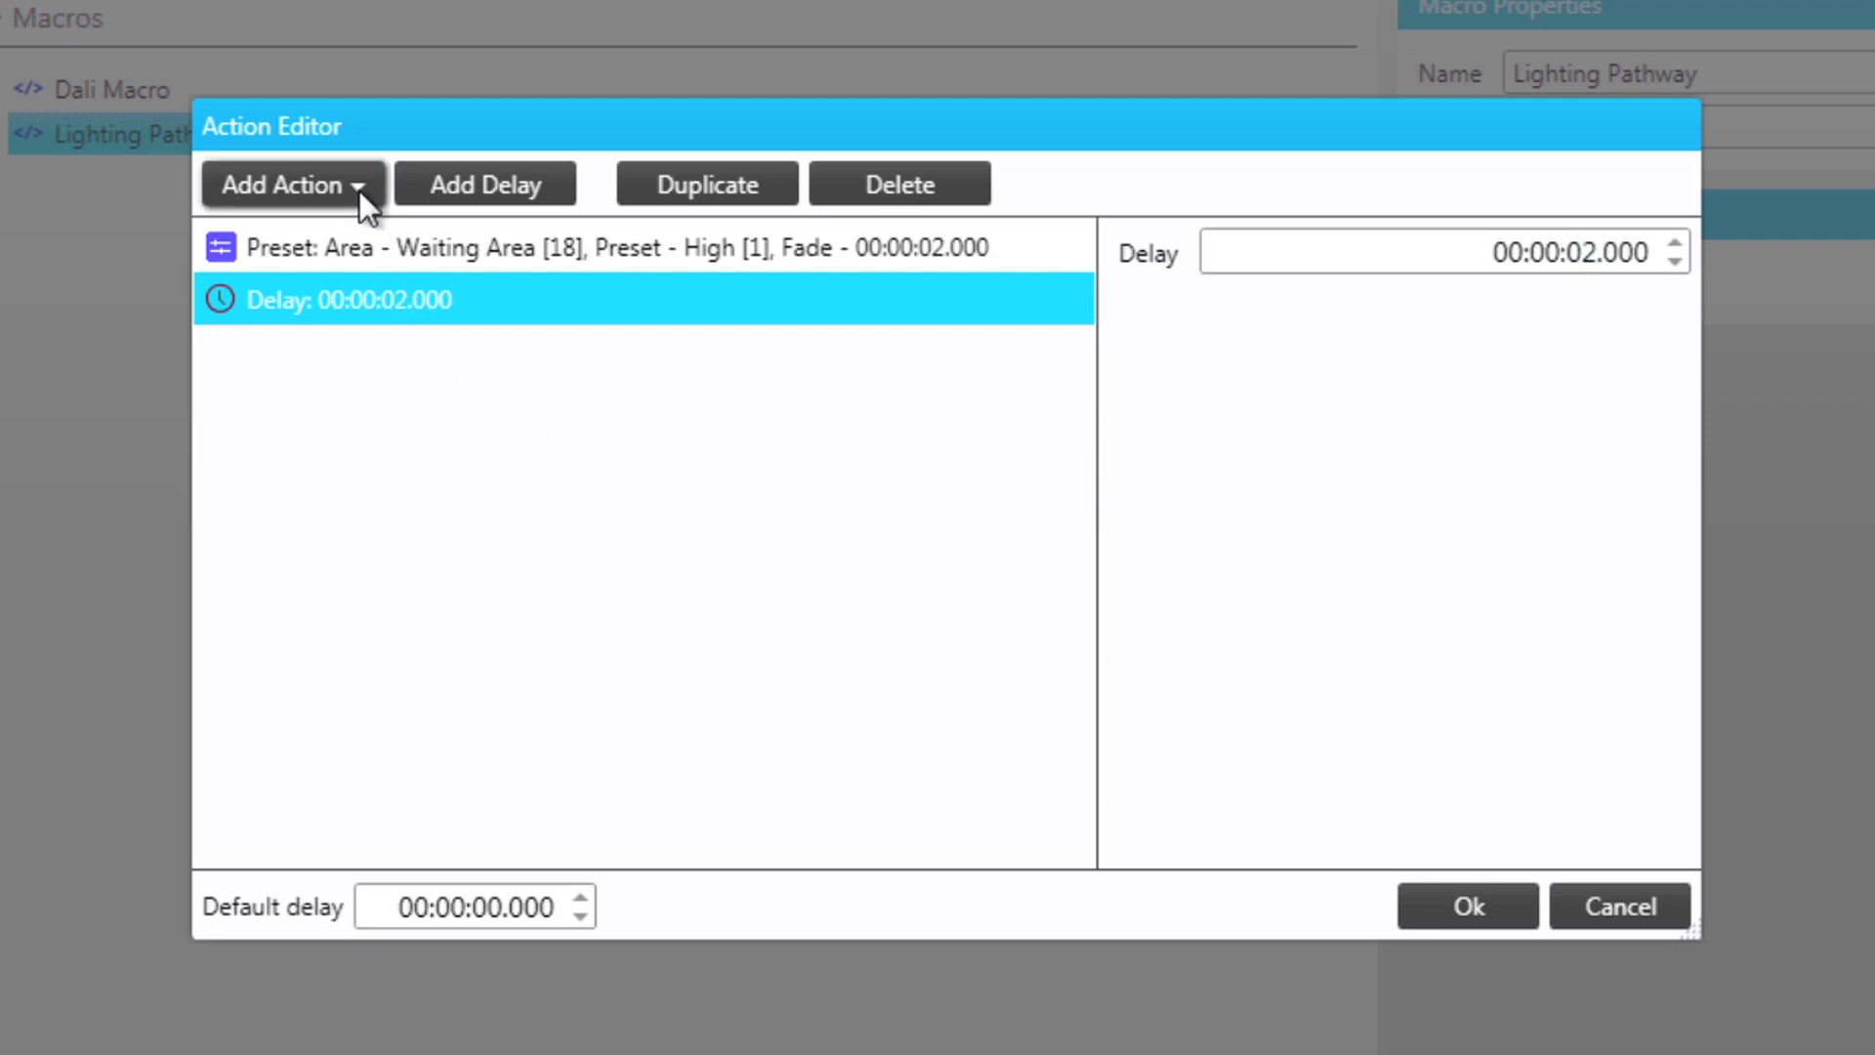
Add a preset action for Main Boardroom [9] after the delay
{"action": "left_click", "coordinate": [360, 190]}
{"action": "left_click", "coordinate": [308, 285]}
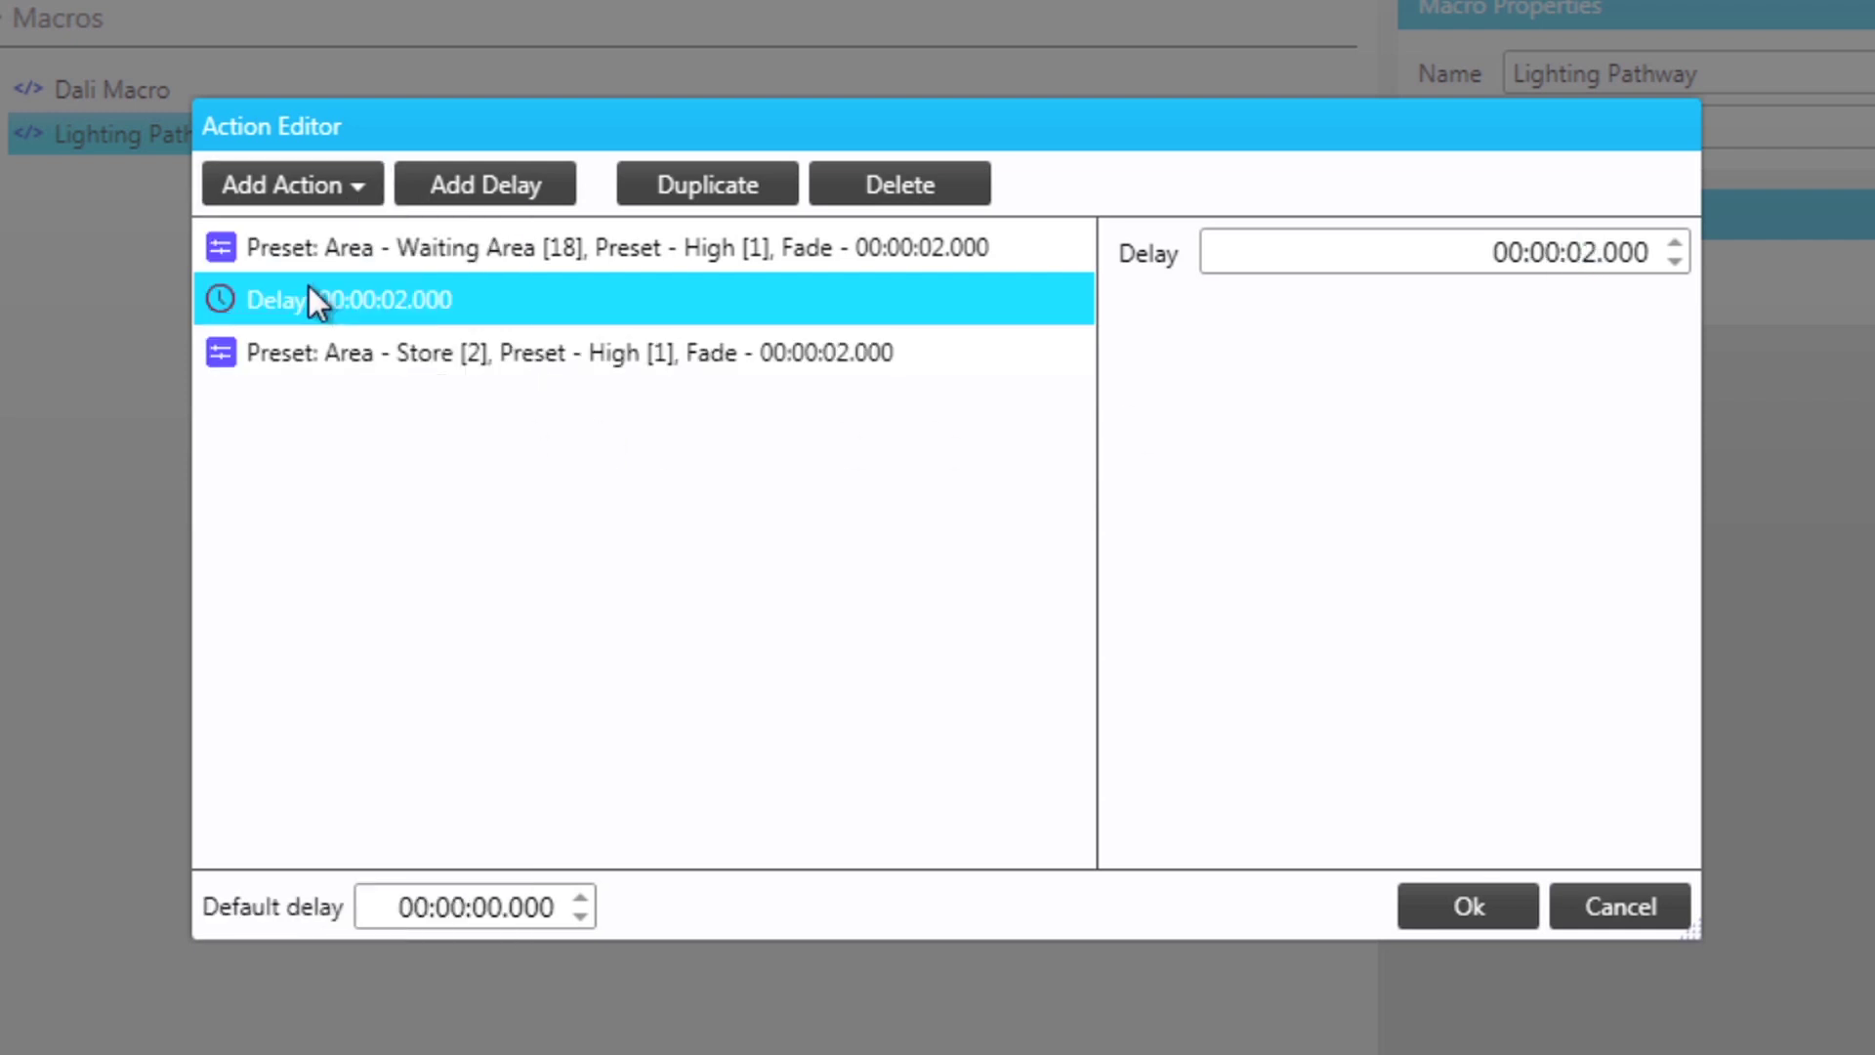
{"action": "left_click", "coordinate": [313, 361]}
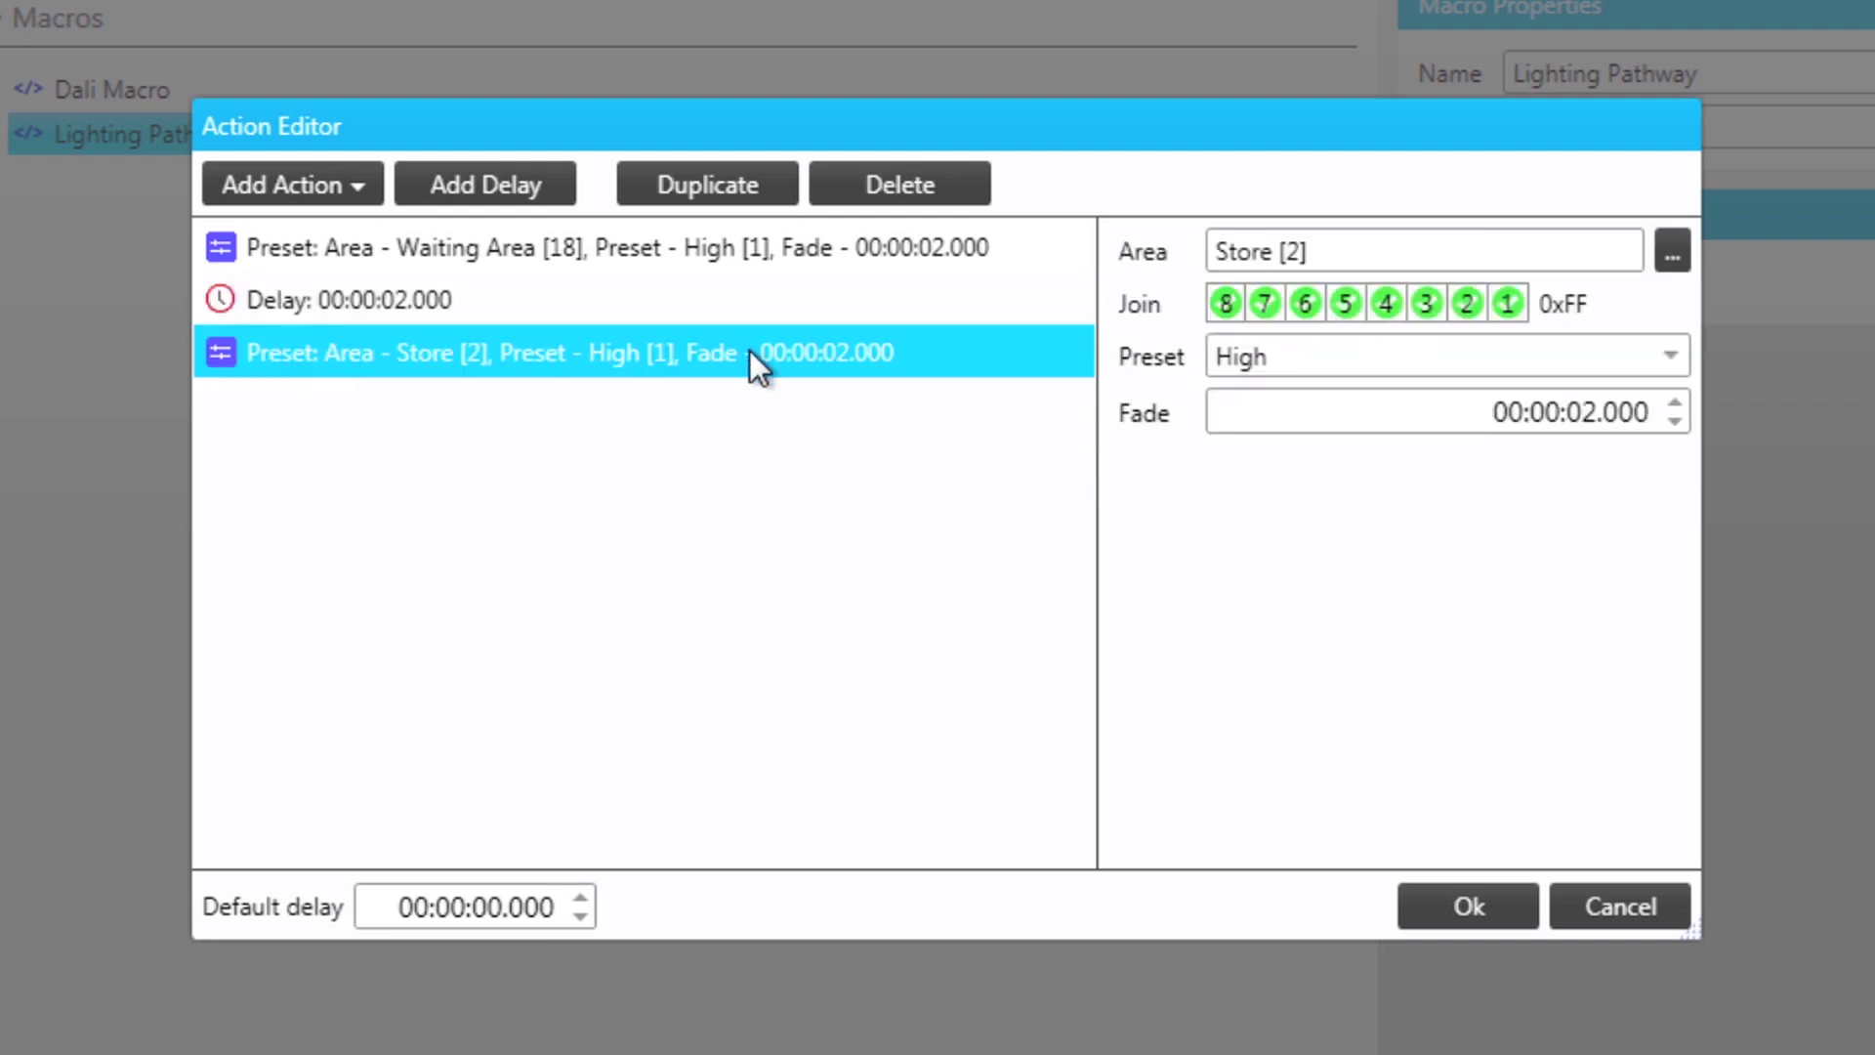
{"action": "left_click", "coordinate": [1670, 254]}
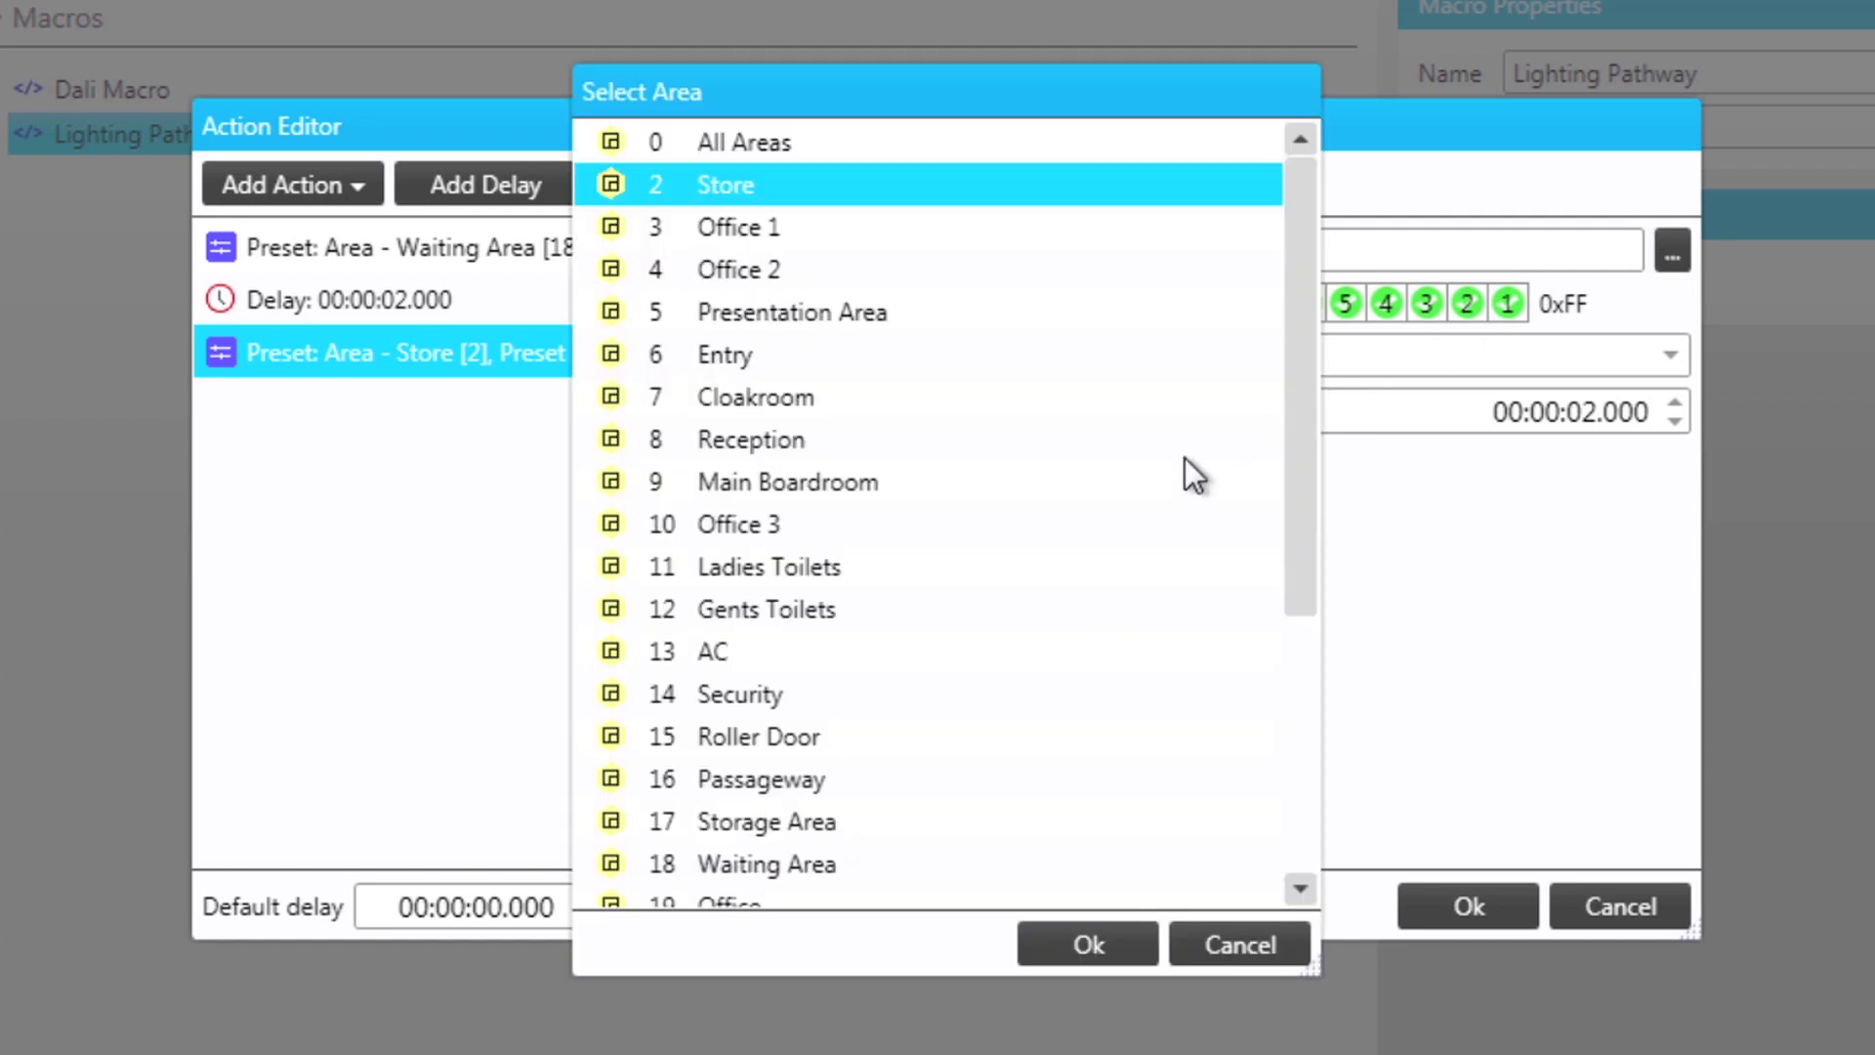
{"action": "left_click", "coordinate": [877, 484]}
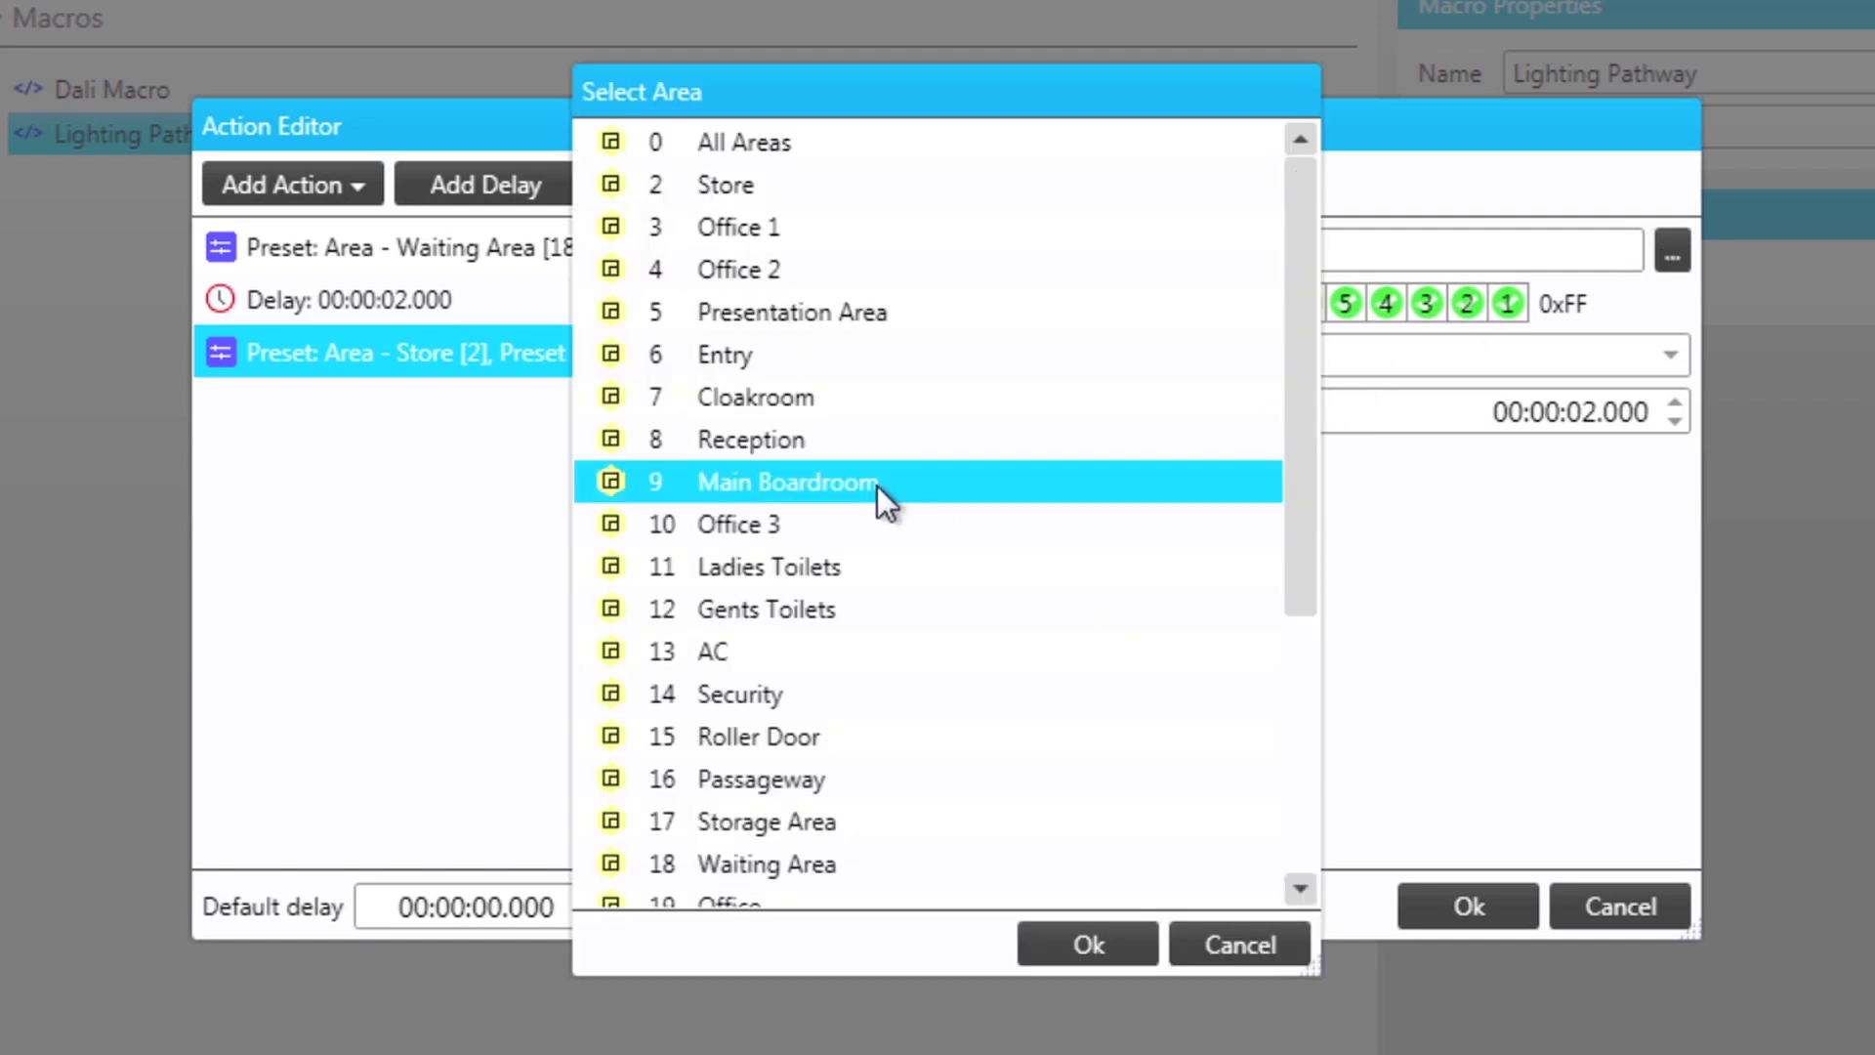
{"action": "left_click", "coordinate": [1074, 939]}
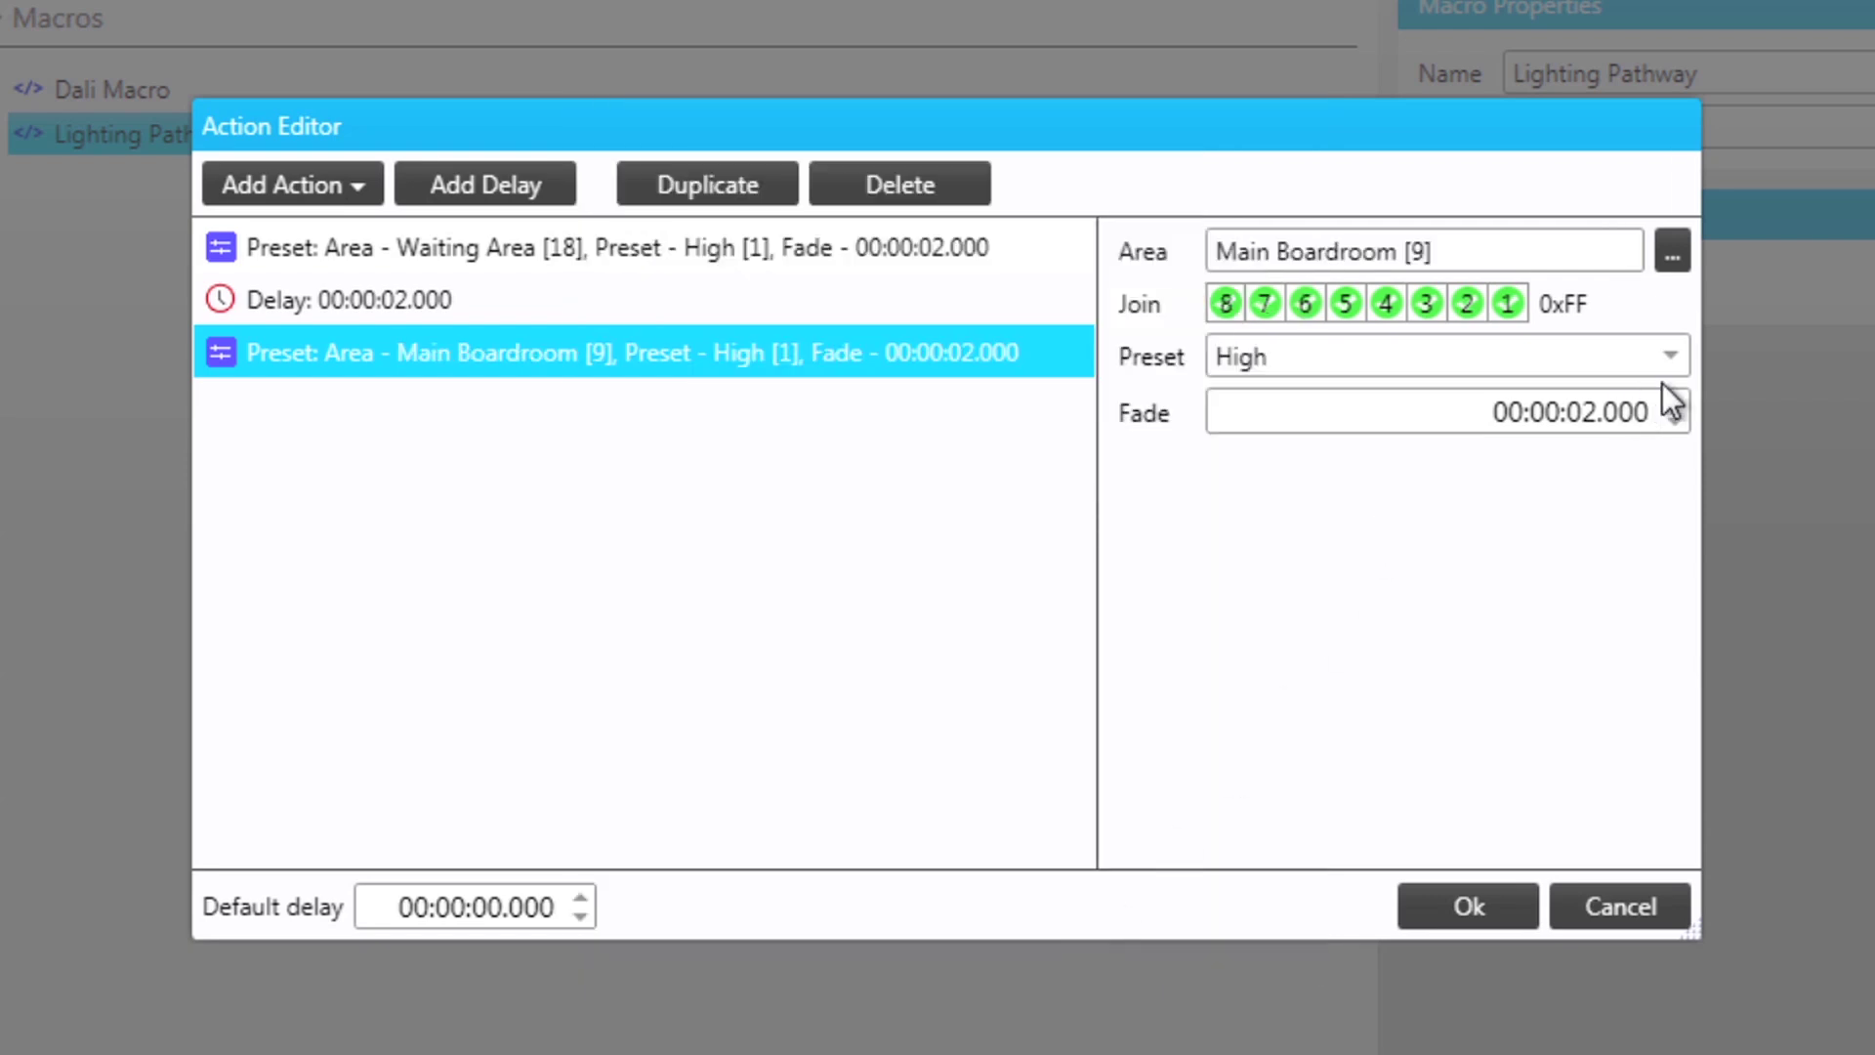
Set the Main Boardroom preset to Medium and copy the 2-second delay to the end
{"action": "left_click", "coordinate": [1674, 361]}
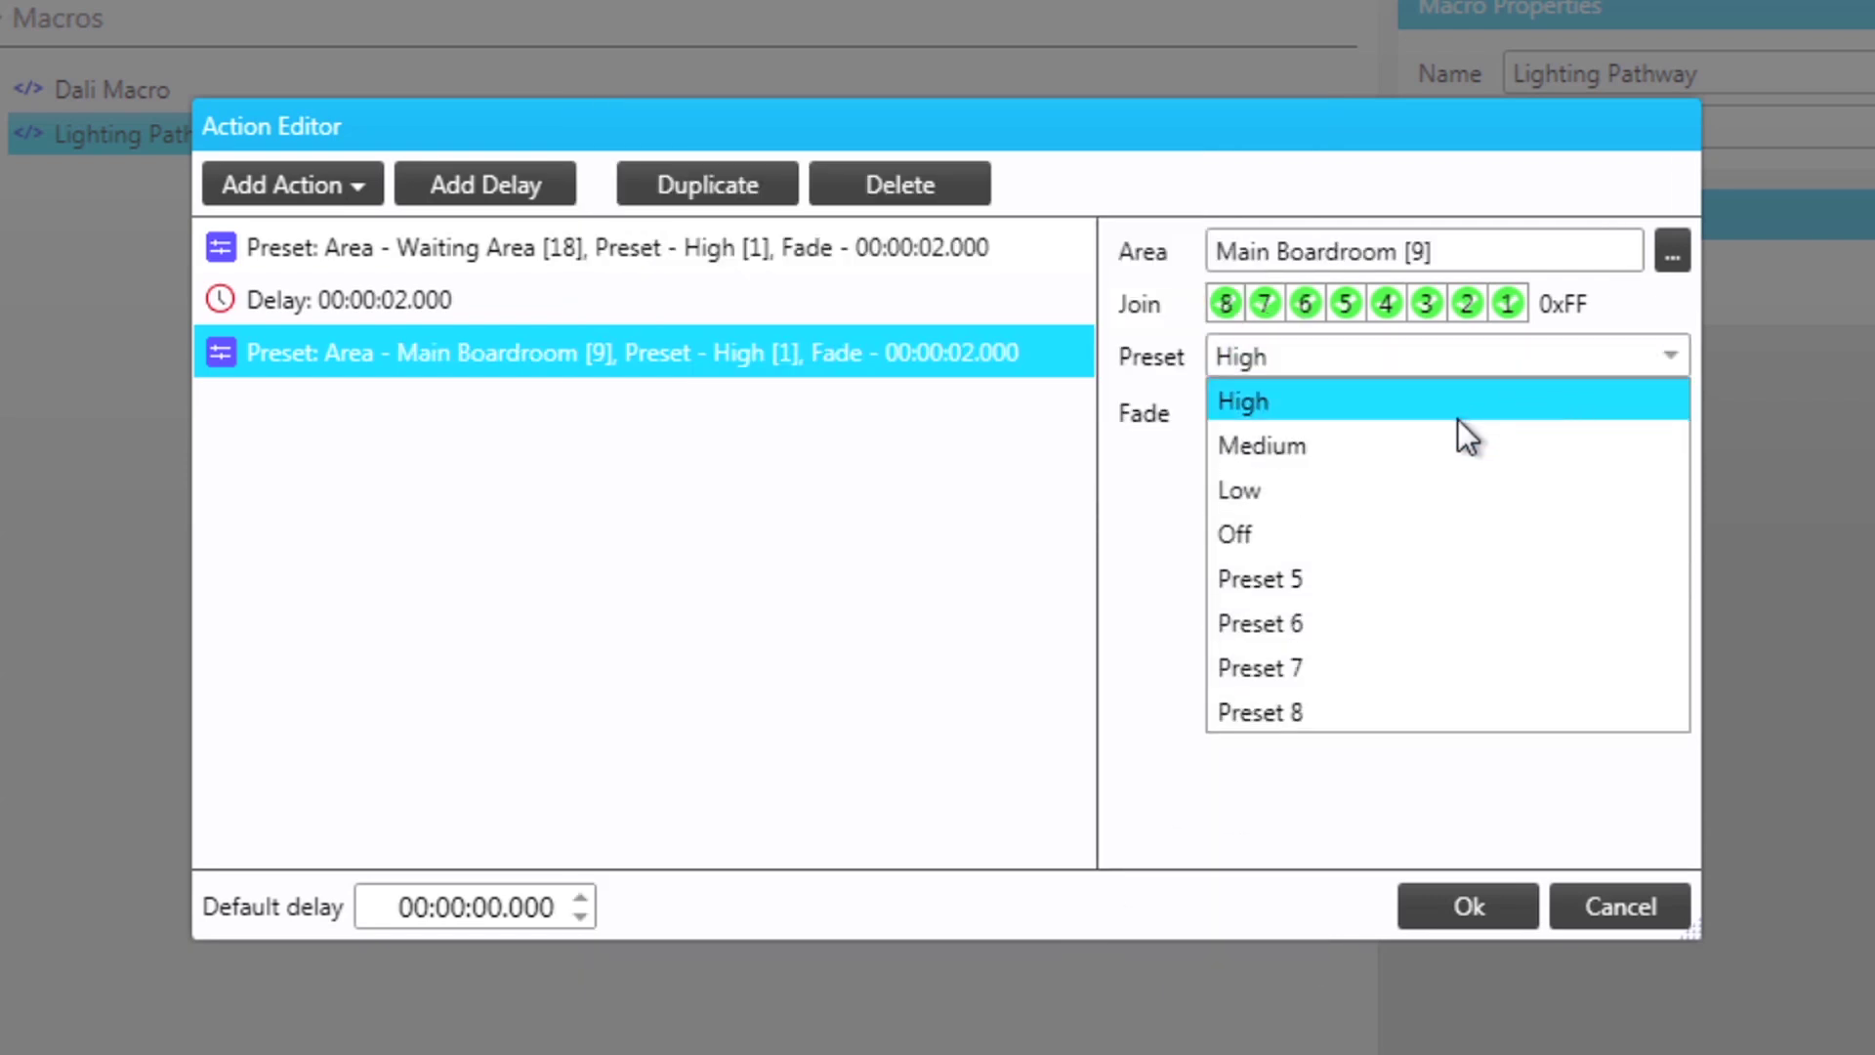
{"action": "left_click", "coordinate": [1456, 443]}
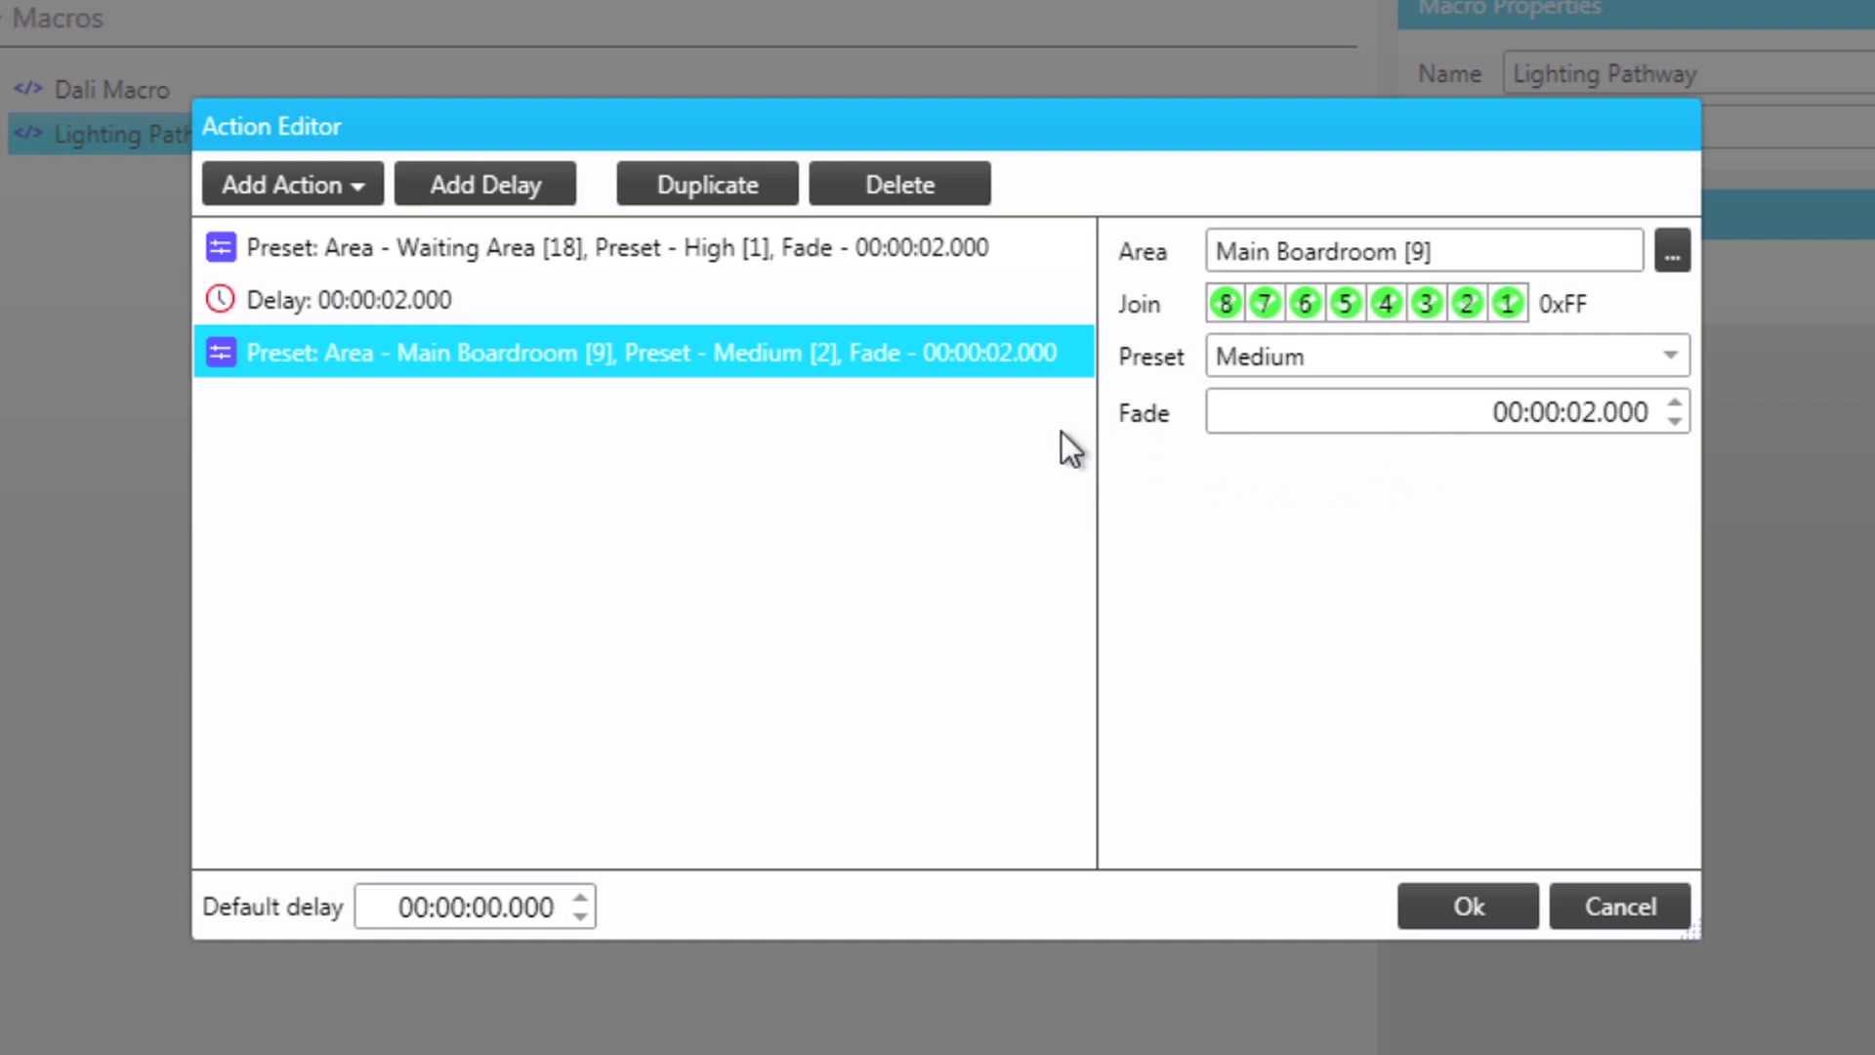
{"action": "left_click", "coordinate": [401, 293]}
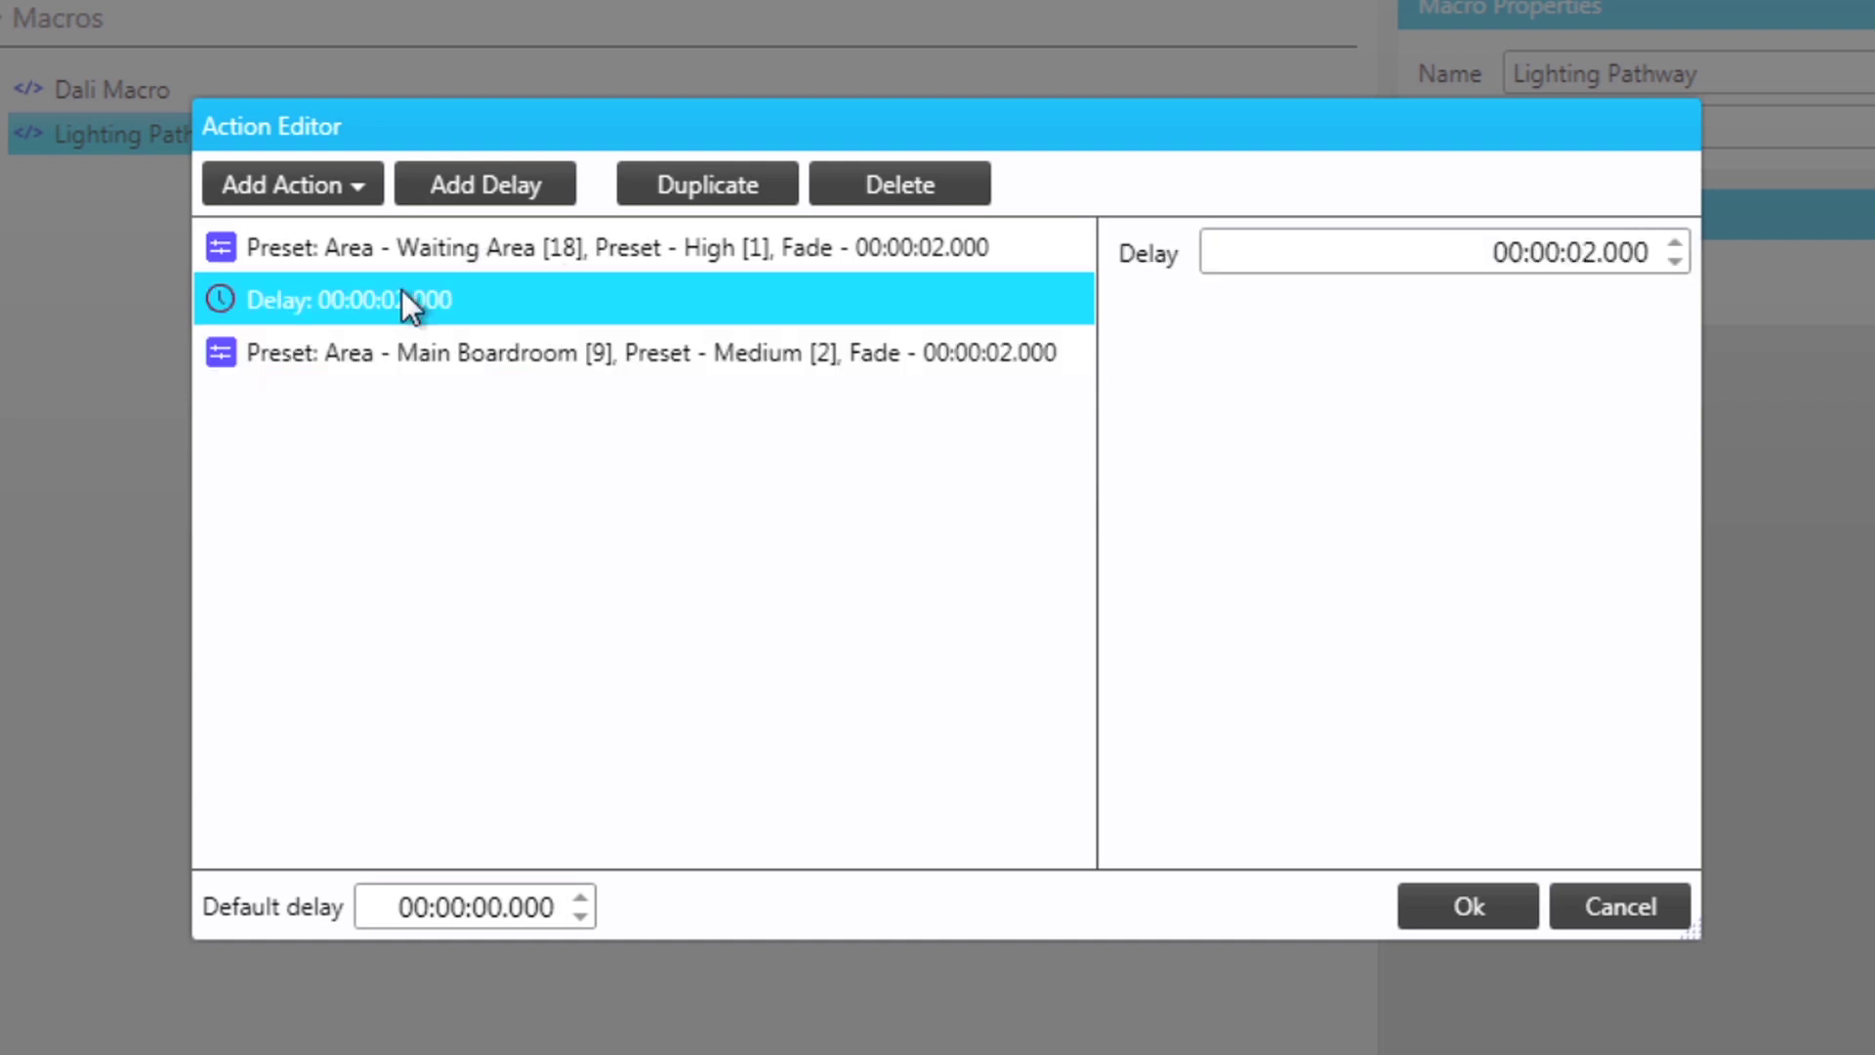
{"action": "left_click", "coordinate": [699, 196]}
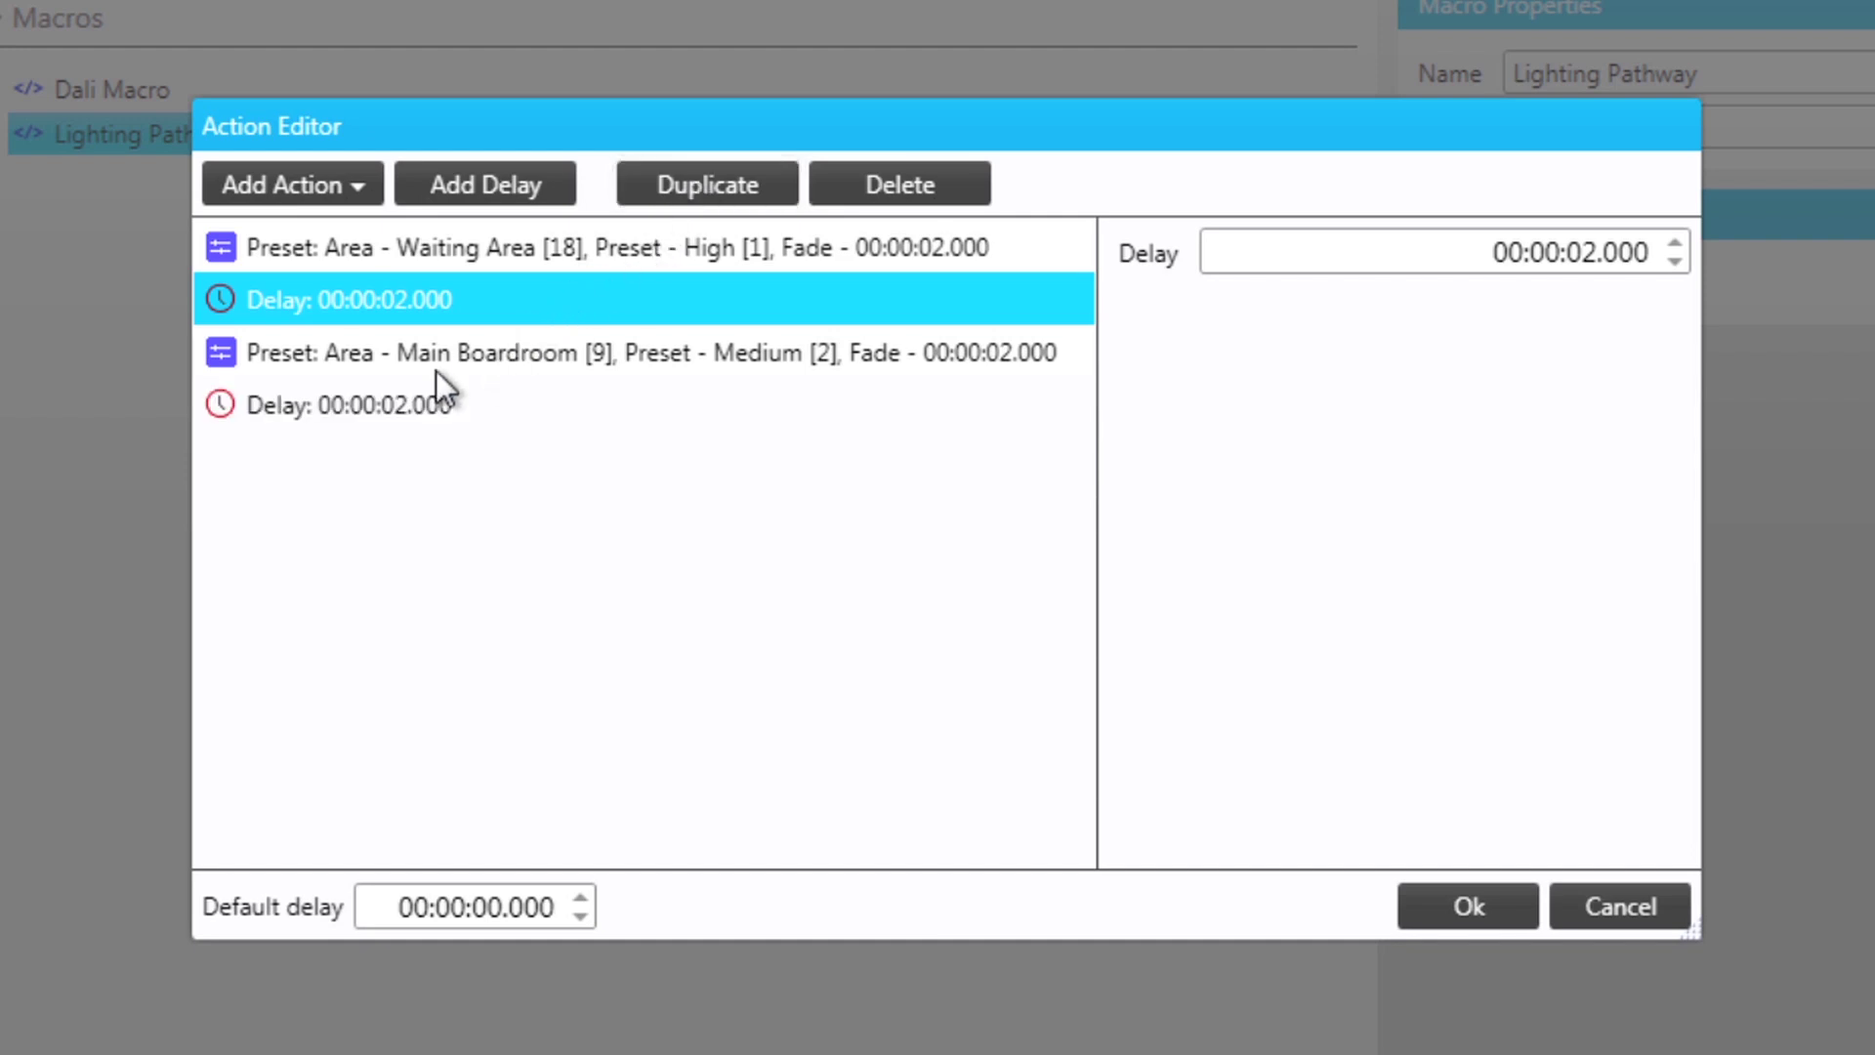
Add a final Storage Area [17] High preset and save the macro's actions
{"action": "left_click", "coordinate": [356, 188]}
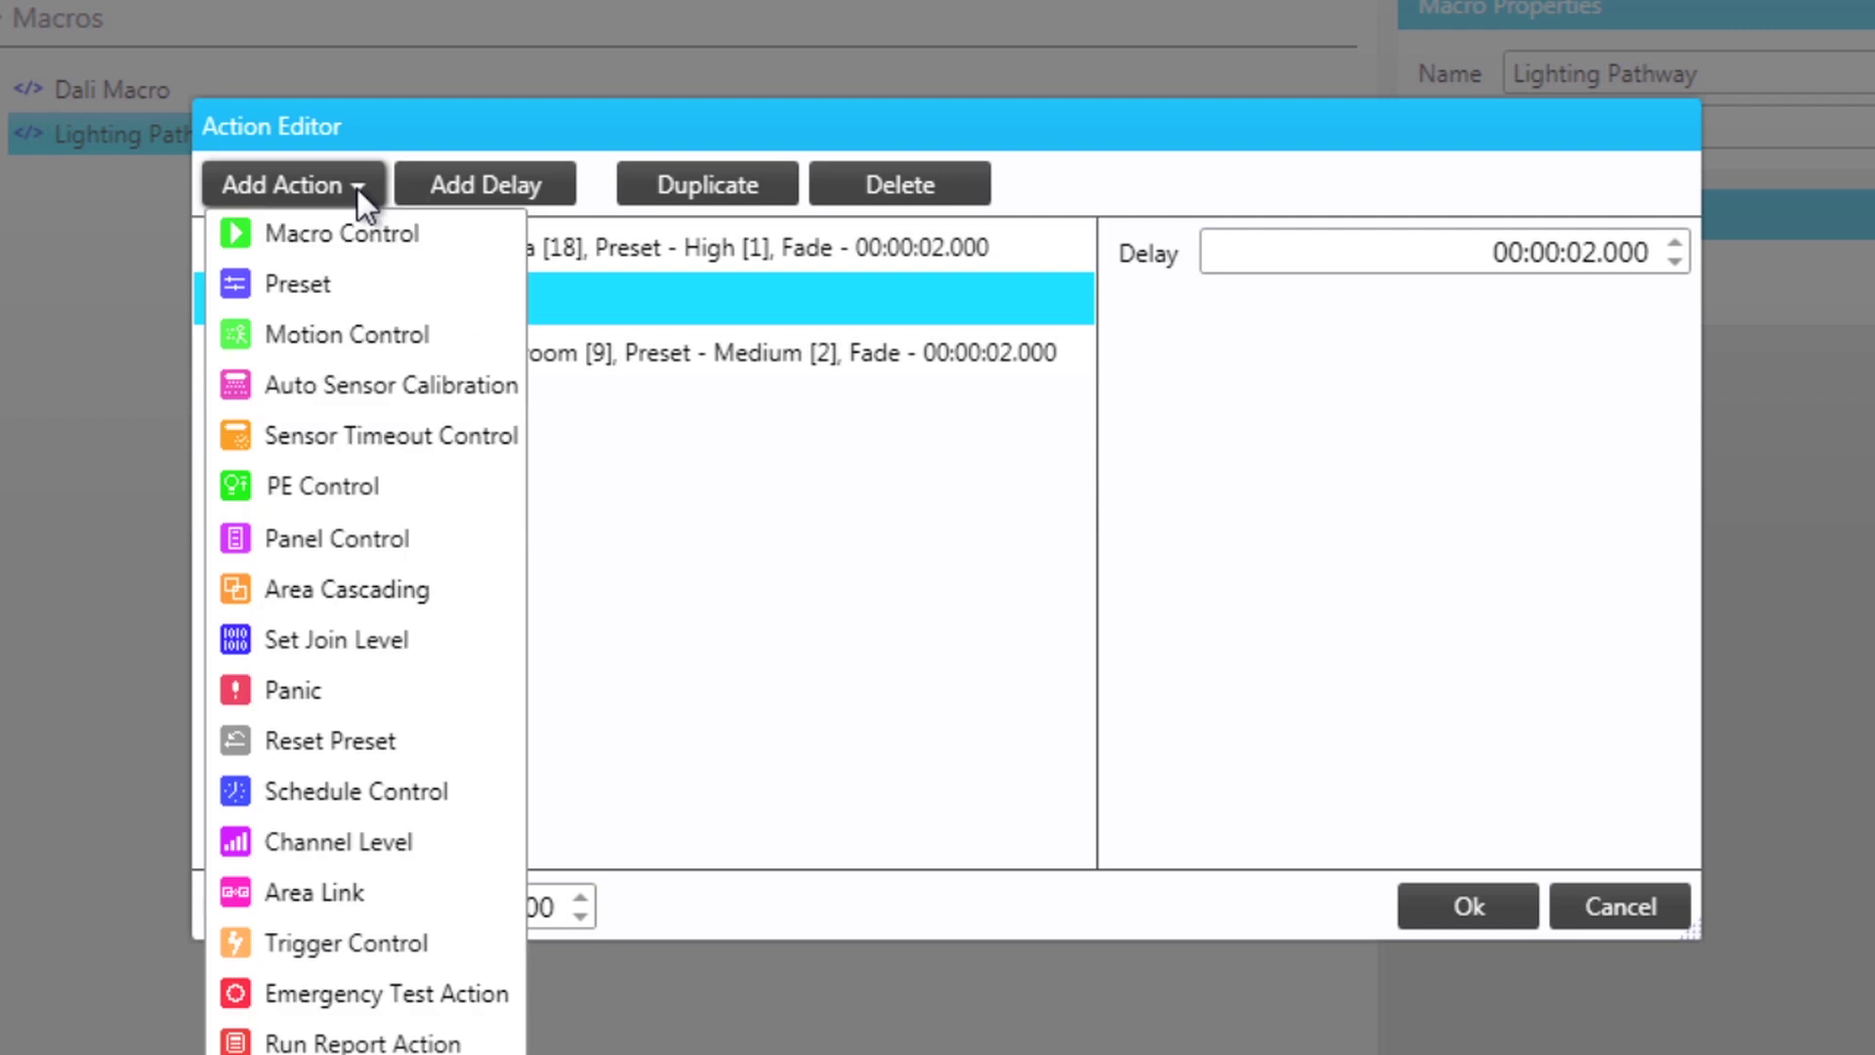
{"action": "left_click", "coordinate": [315, 280]}
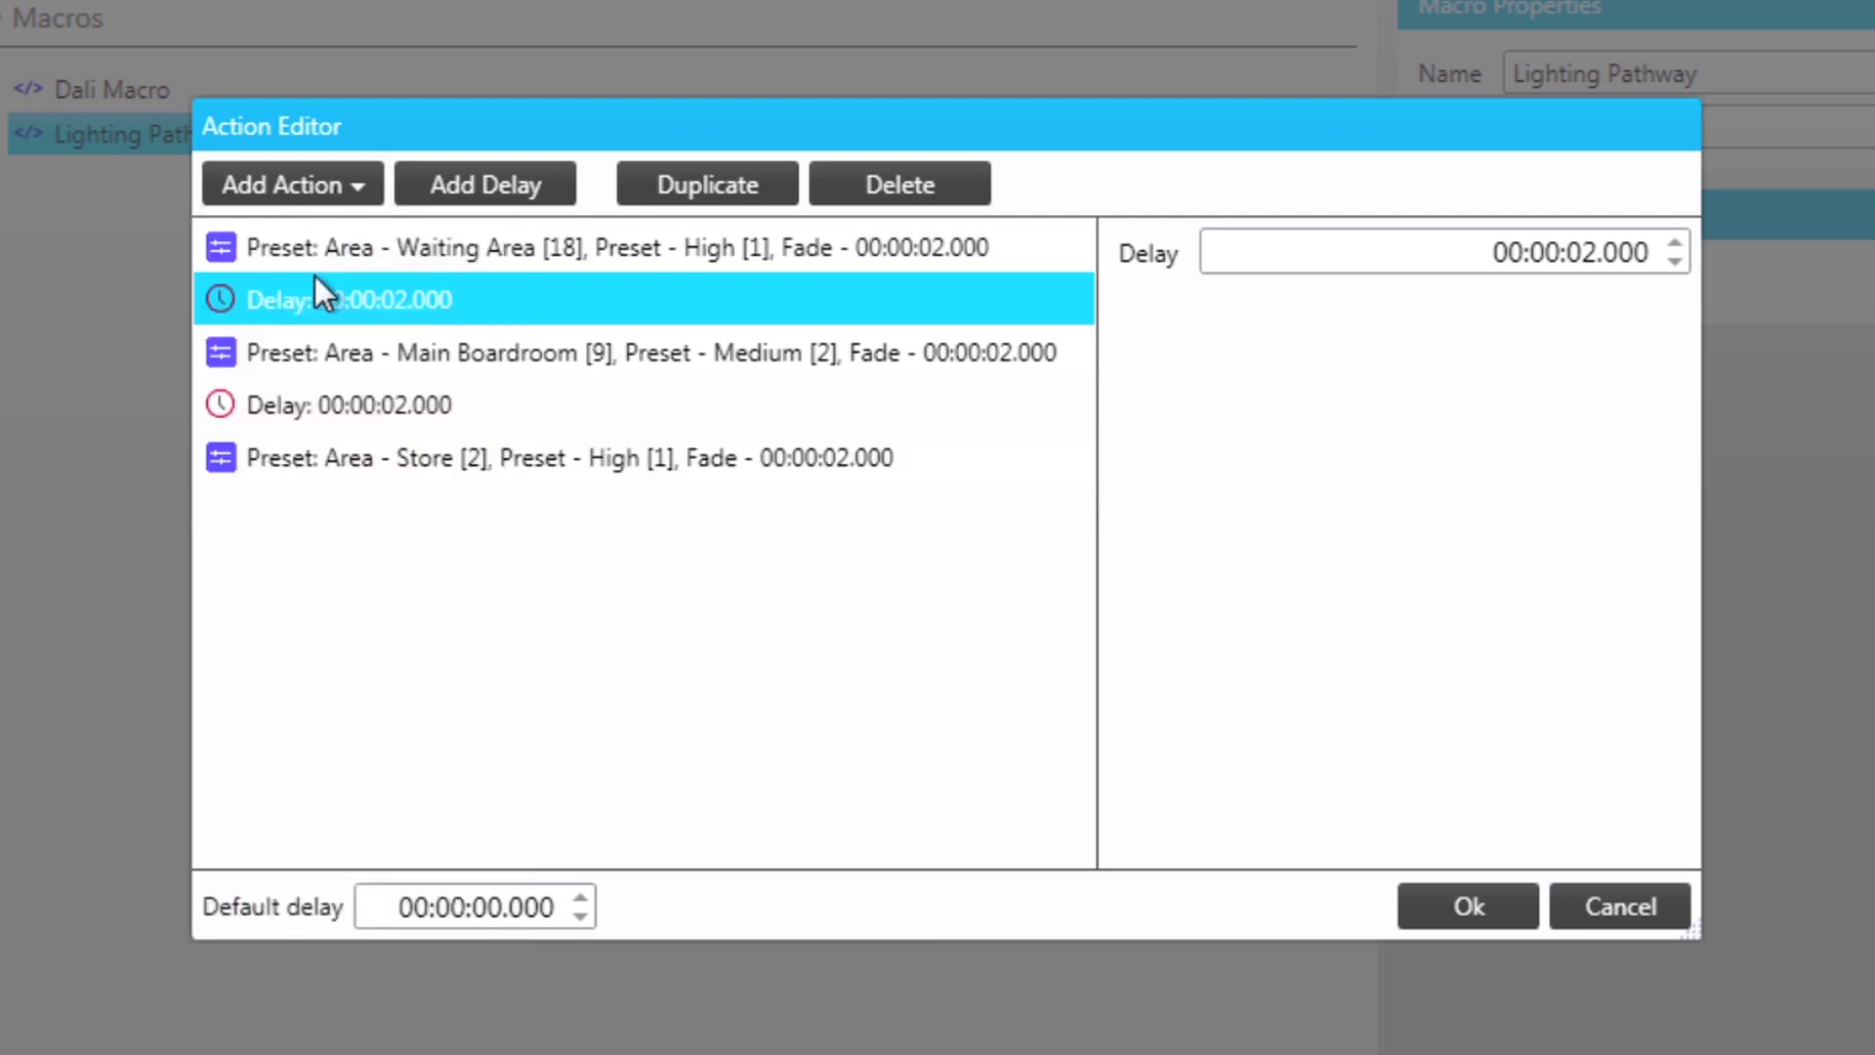
{"action": "left_click", "coordinate": [565, 455]}
{"action": "left_click", "coordinate": [1671, 250]}
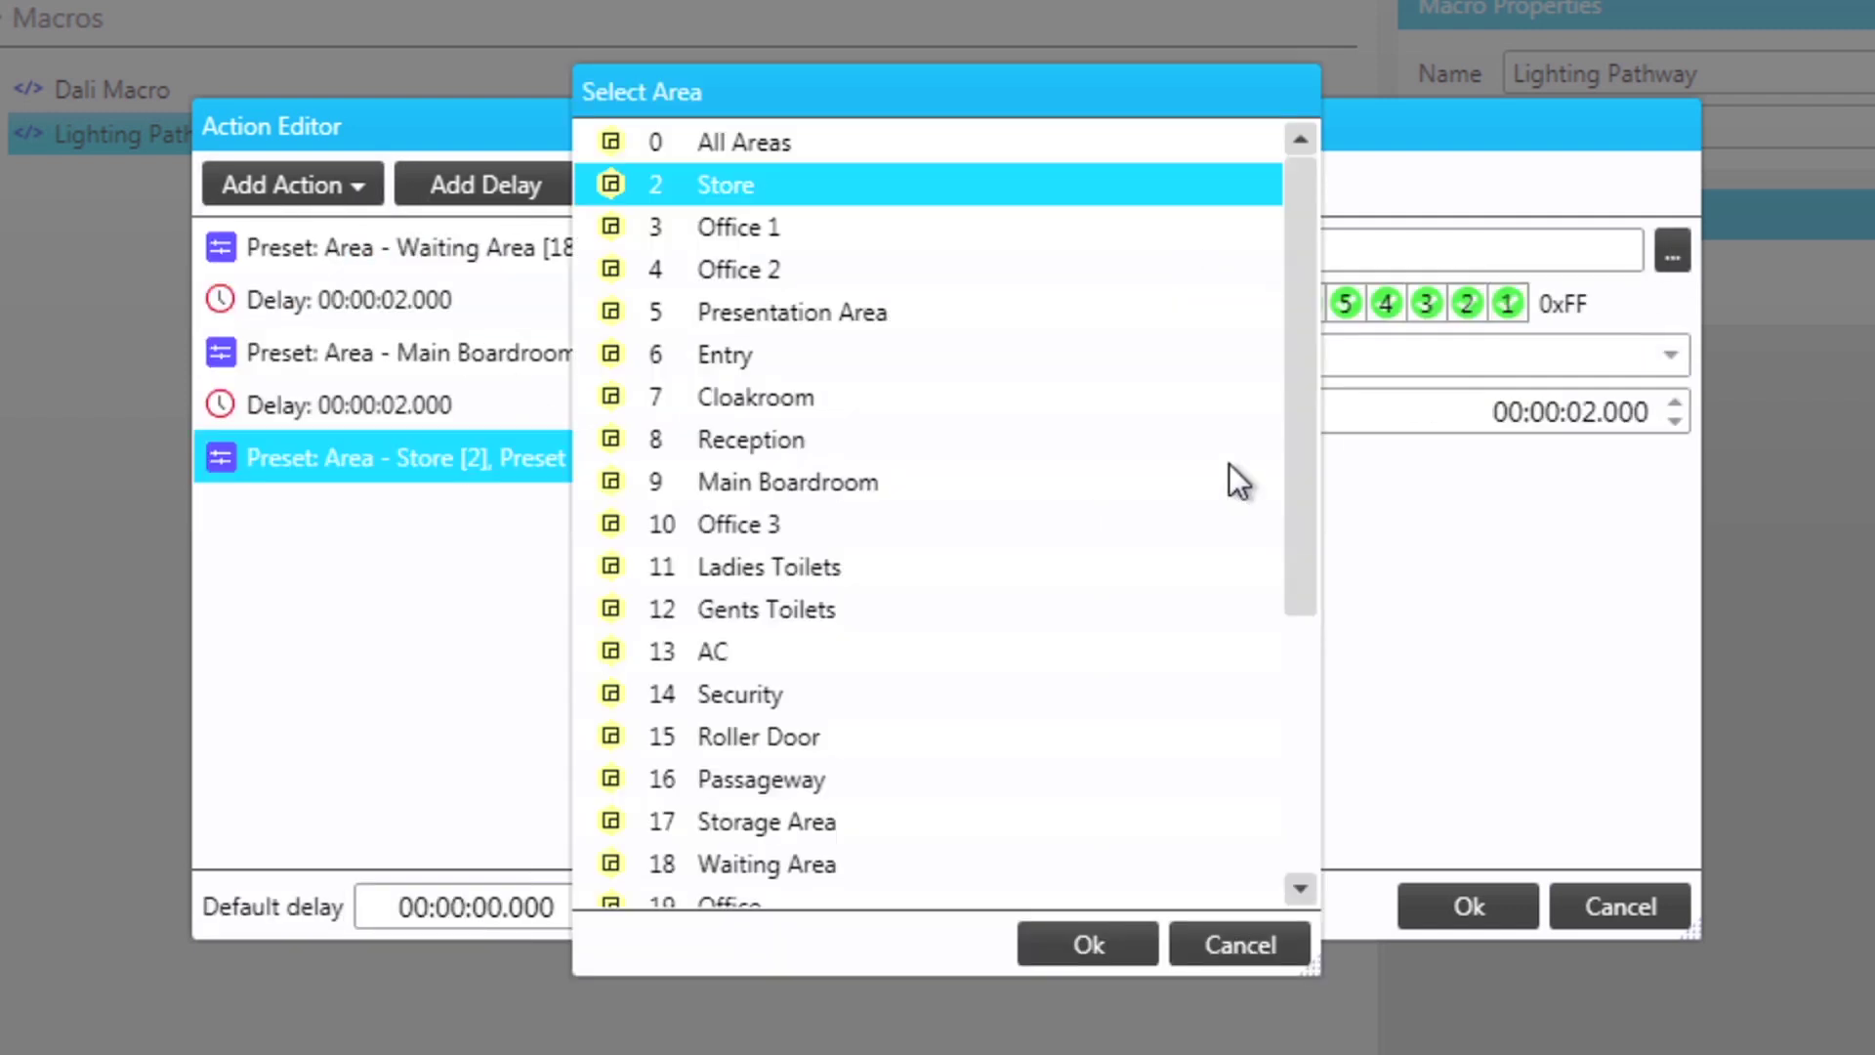
{"action": "left_click", "coordinate": [828, 820]}
{"action": "left_click", "coordinate": [1086, 943]}
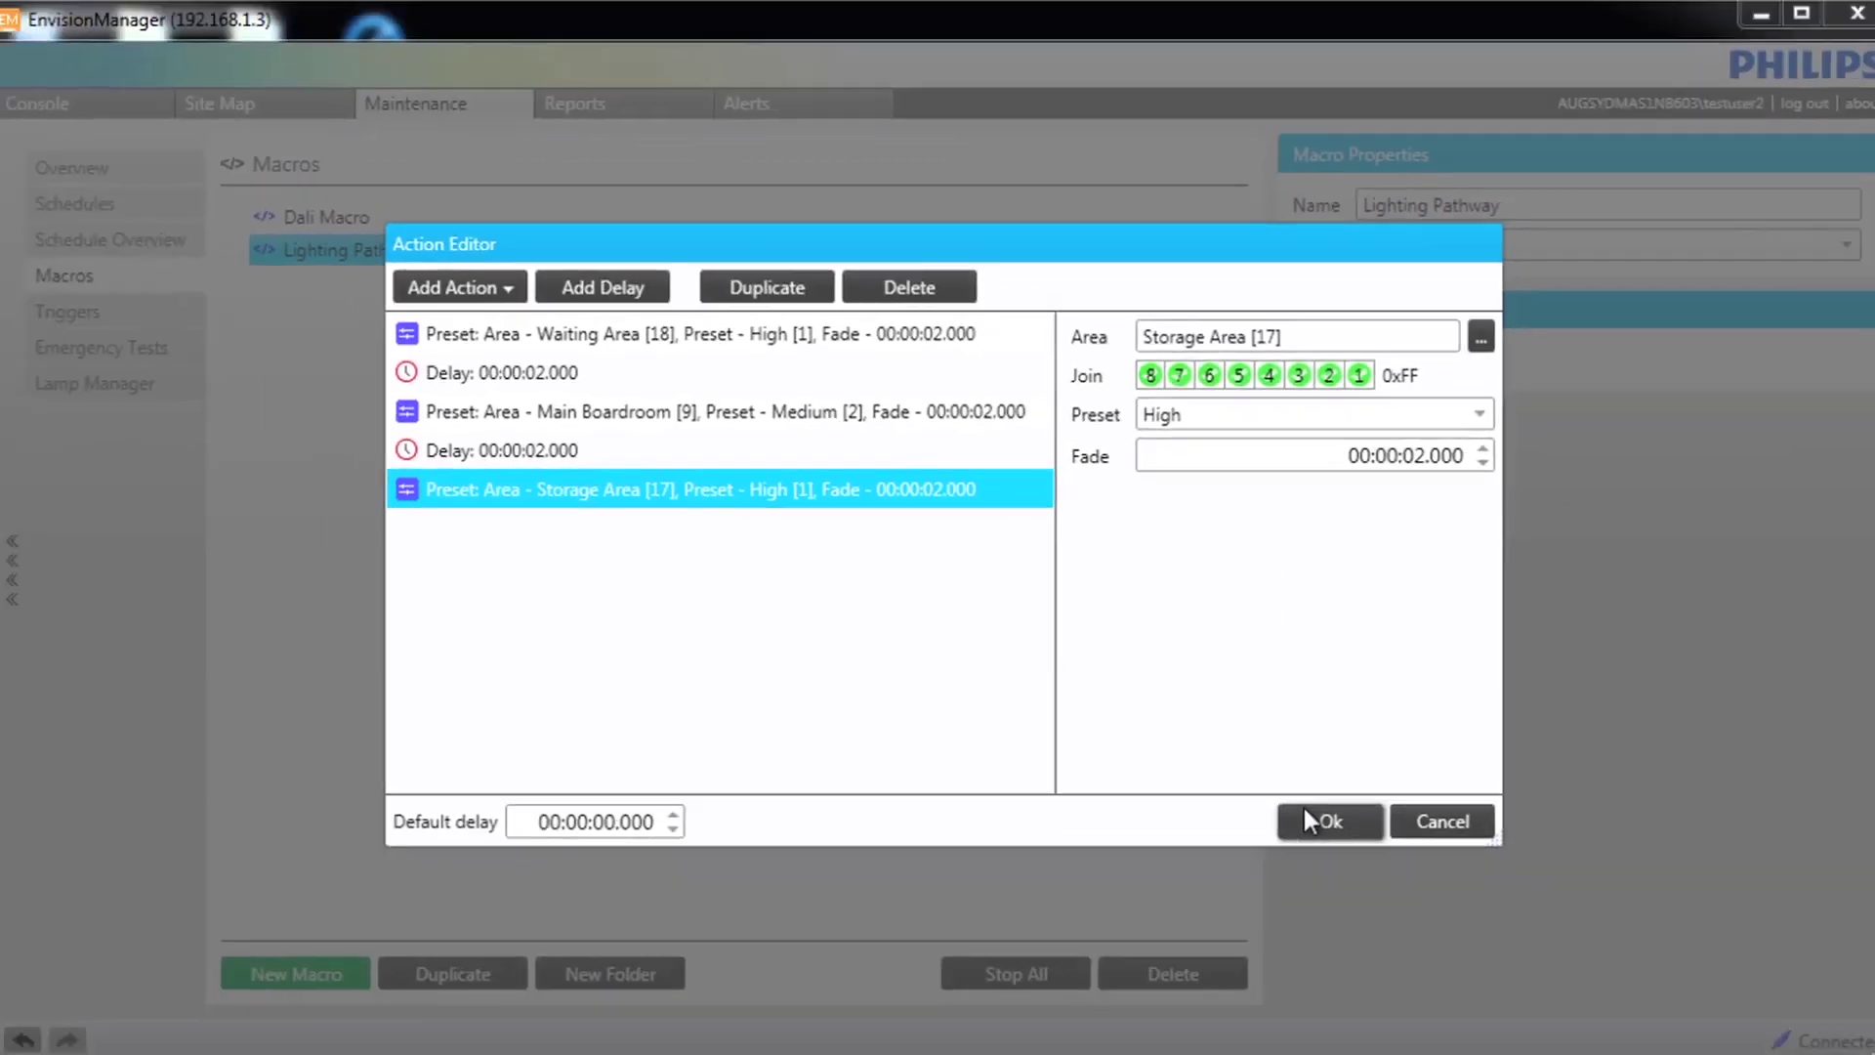
{"action": "left_click", "coordinate": [1468, 906]}
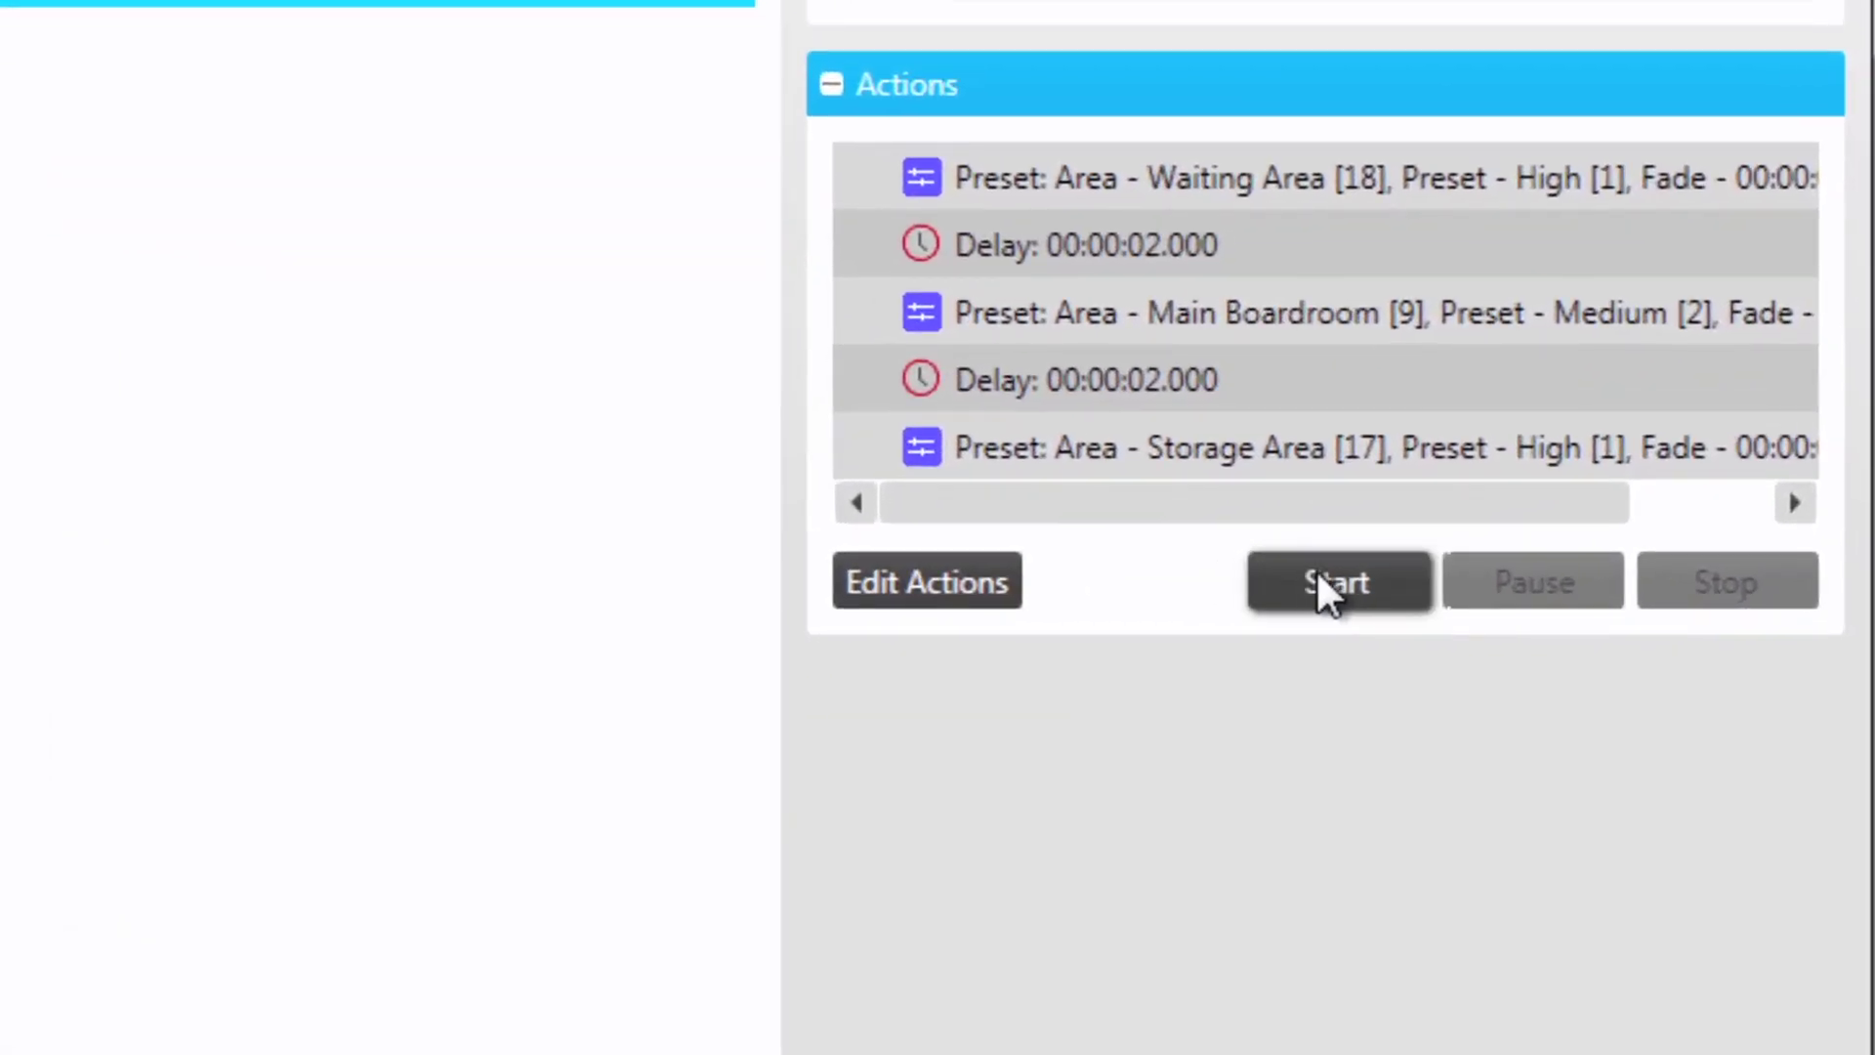
Test-run Lighting Pathway, then display the Dali Macro's actions
{"action": "left_click", "coordinate": [1316, 574]}
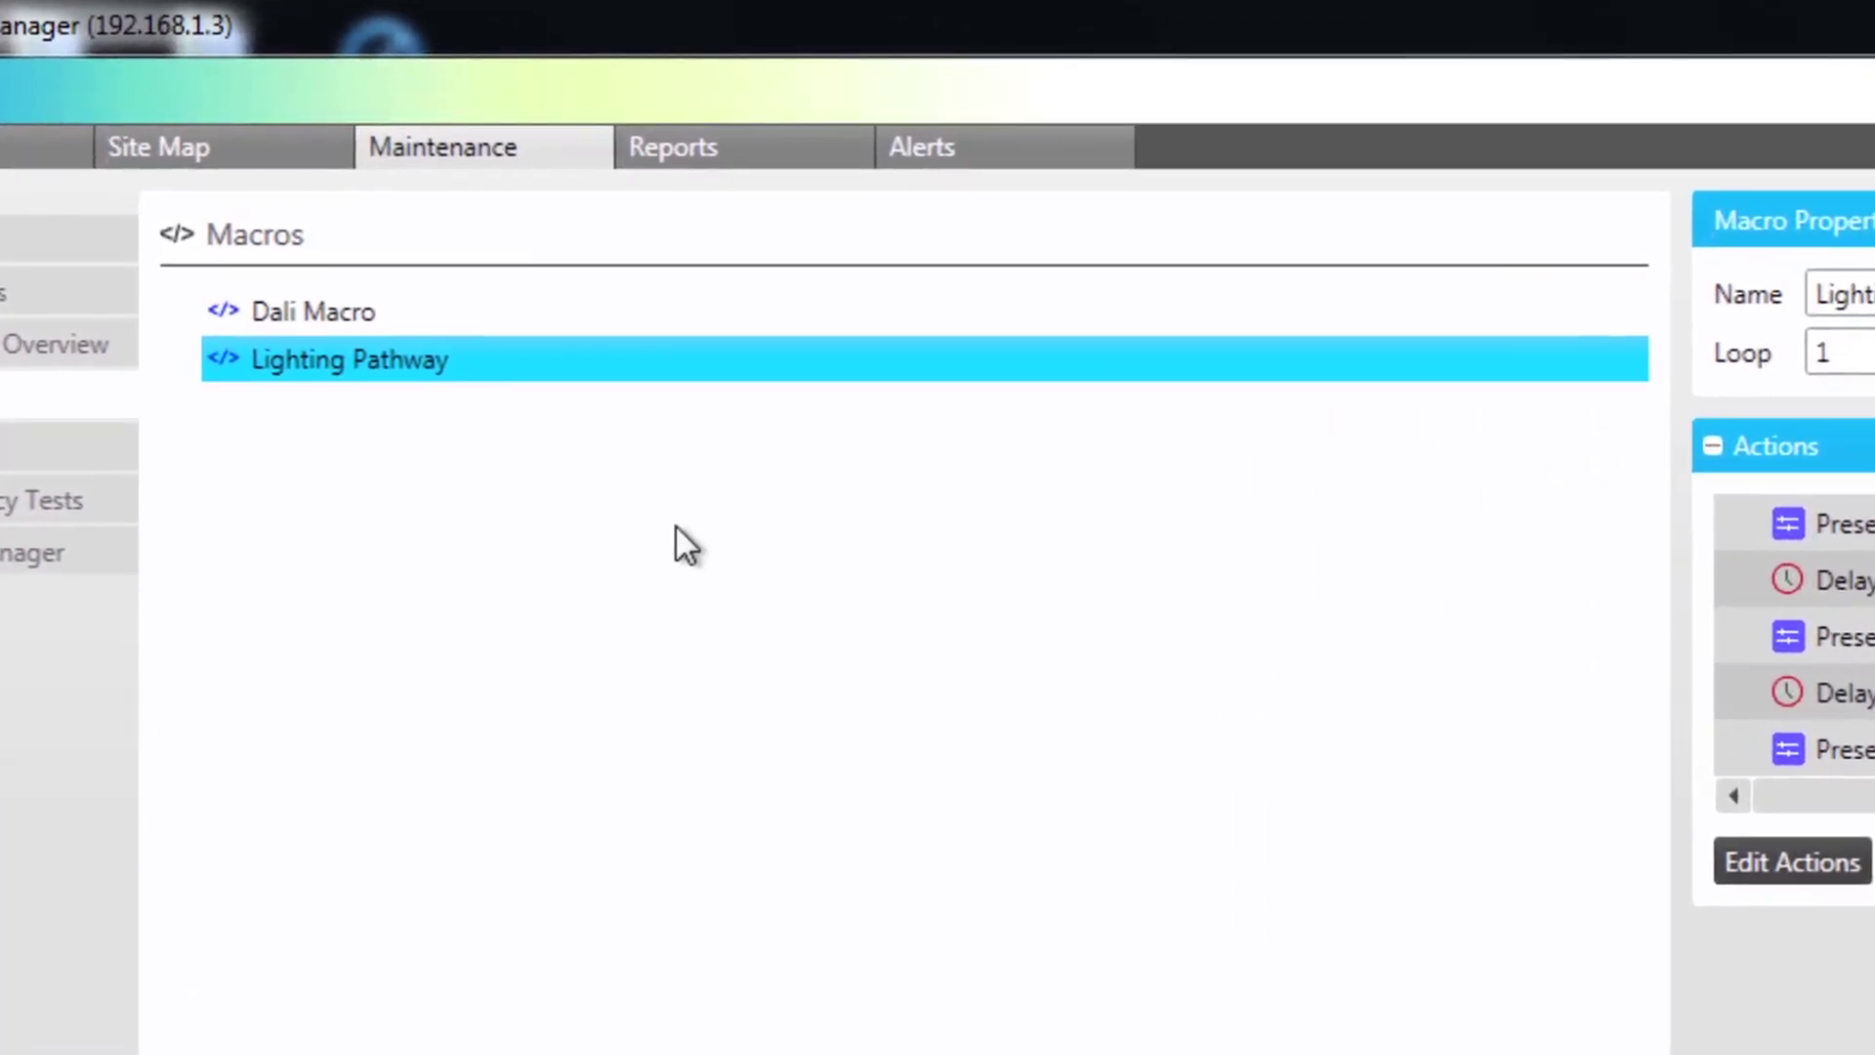
{"action": "left_click", "coordinate": [354, 313]}
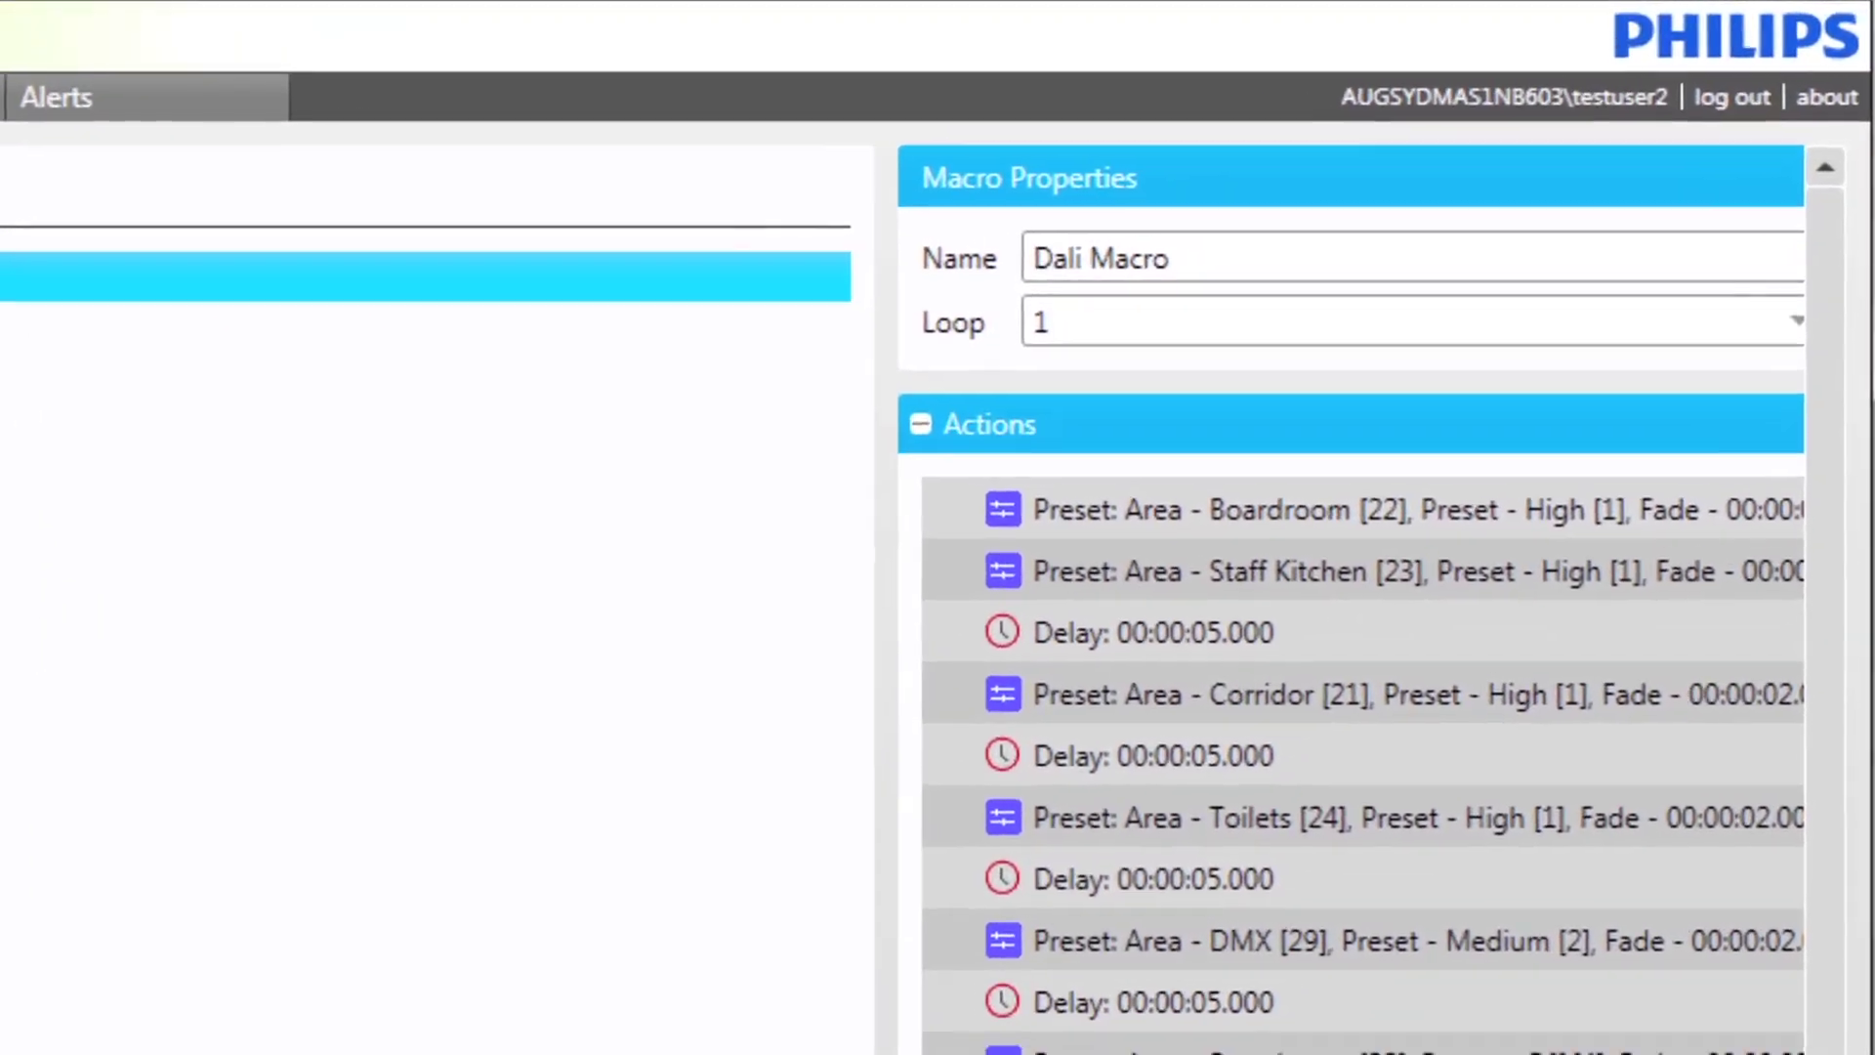
Change the Dali Macro's Loop setting from 1 to Unlimited
{"action": "left_click", "coordinate": [1569, 223]}
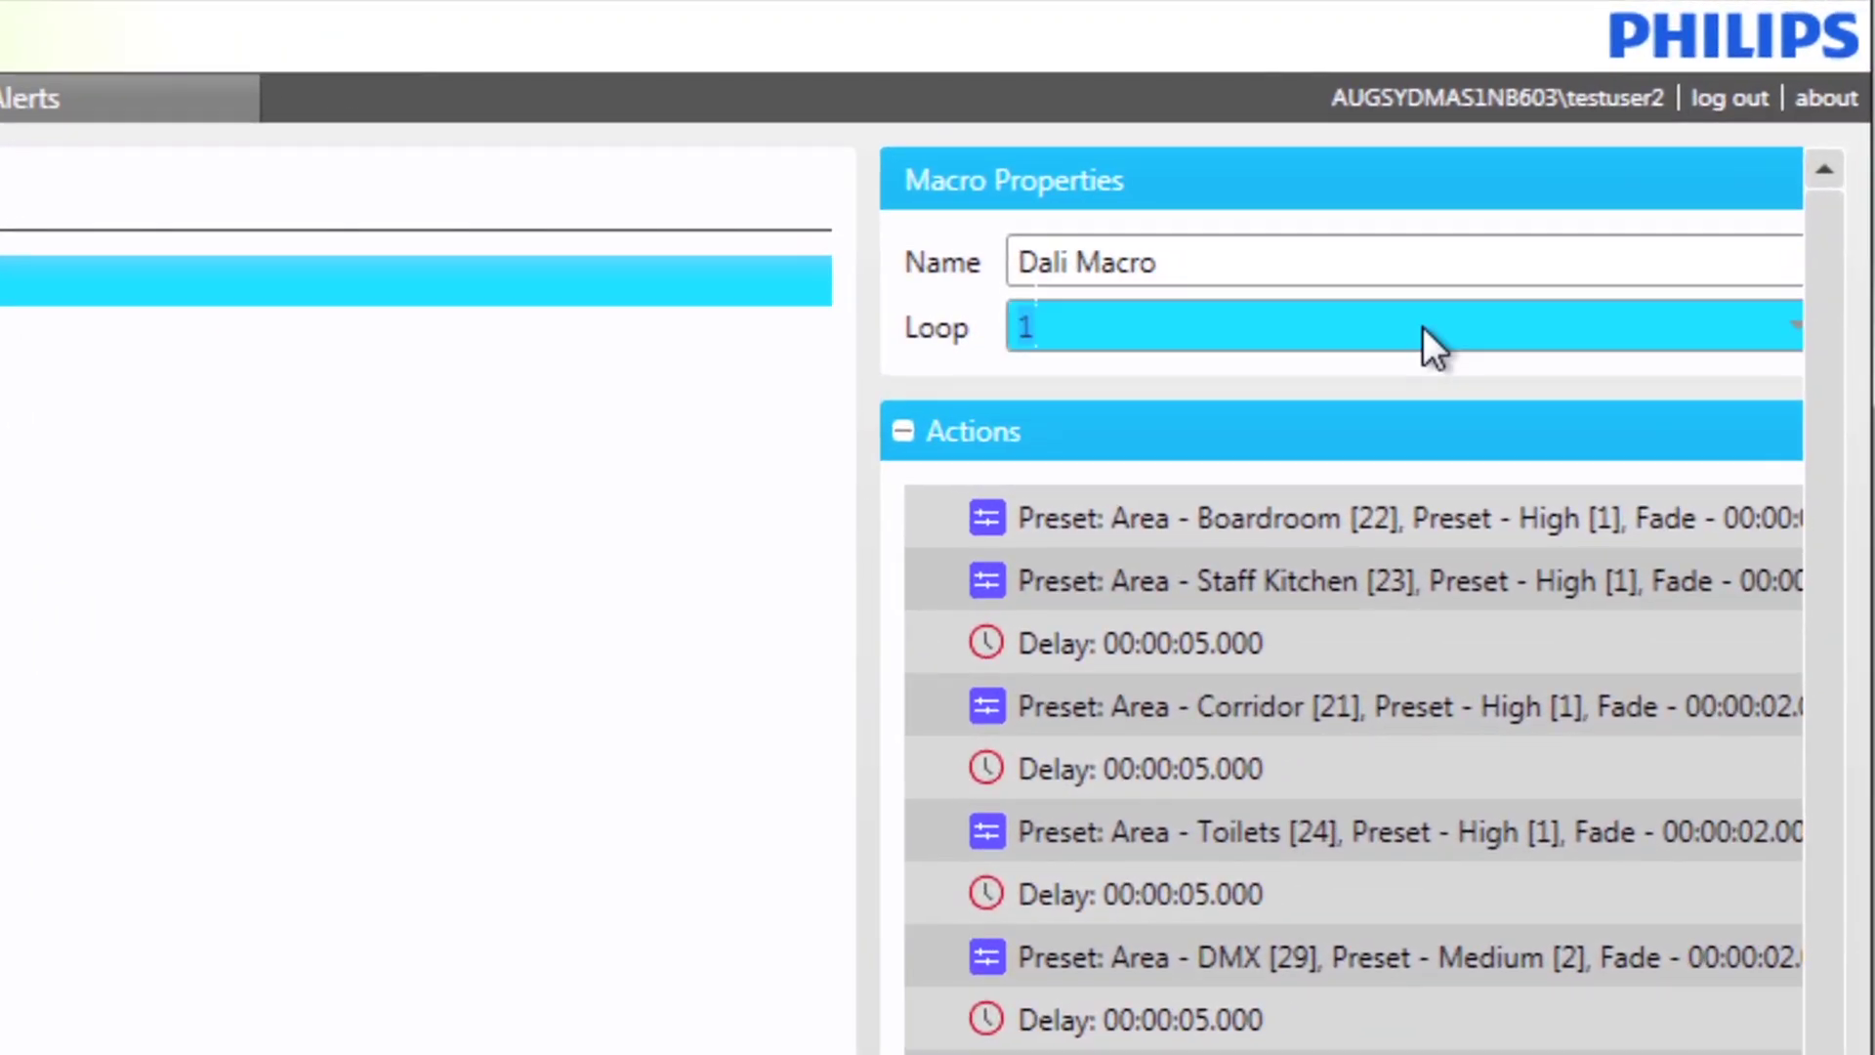
{"action": "left_click", "coordinate": [1422, 327]}
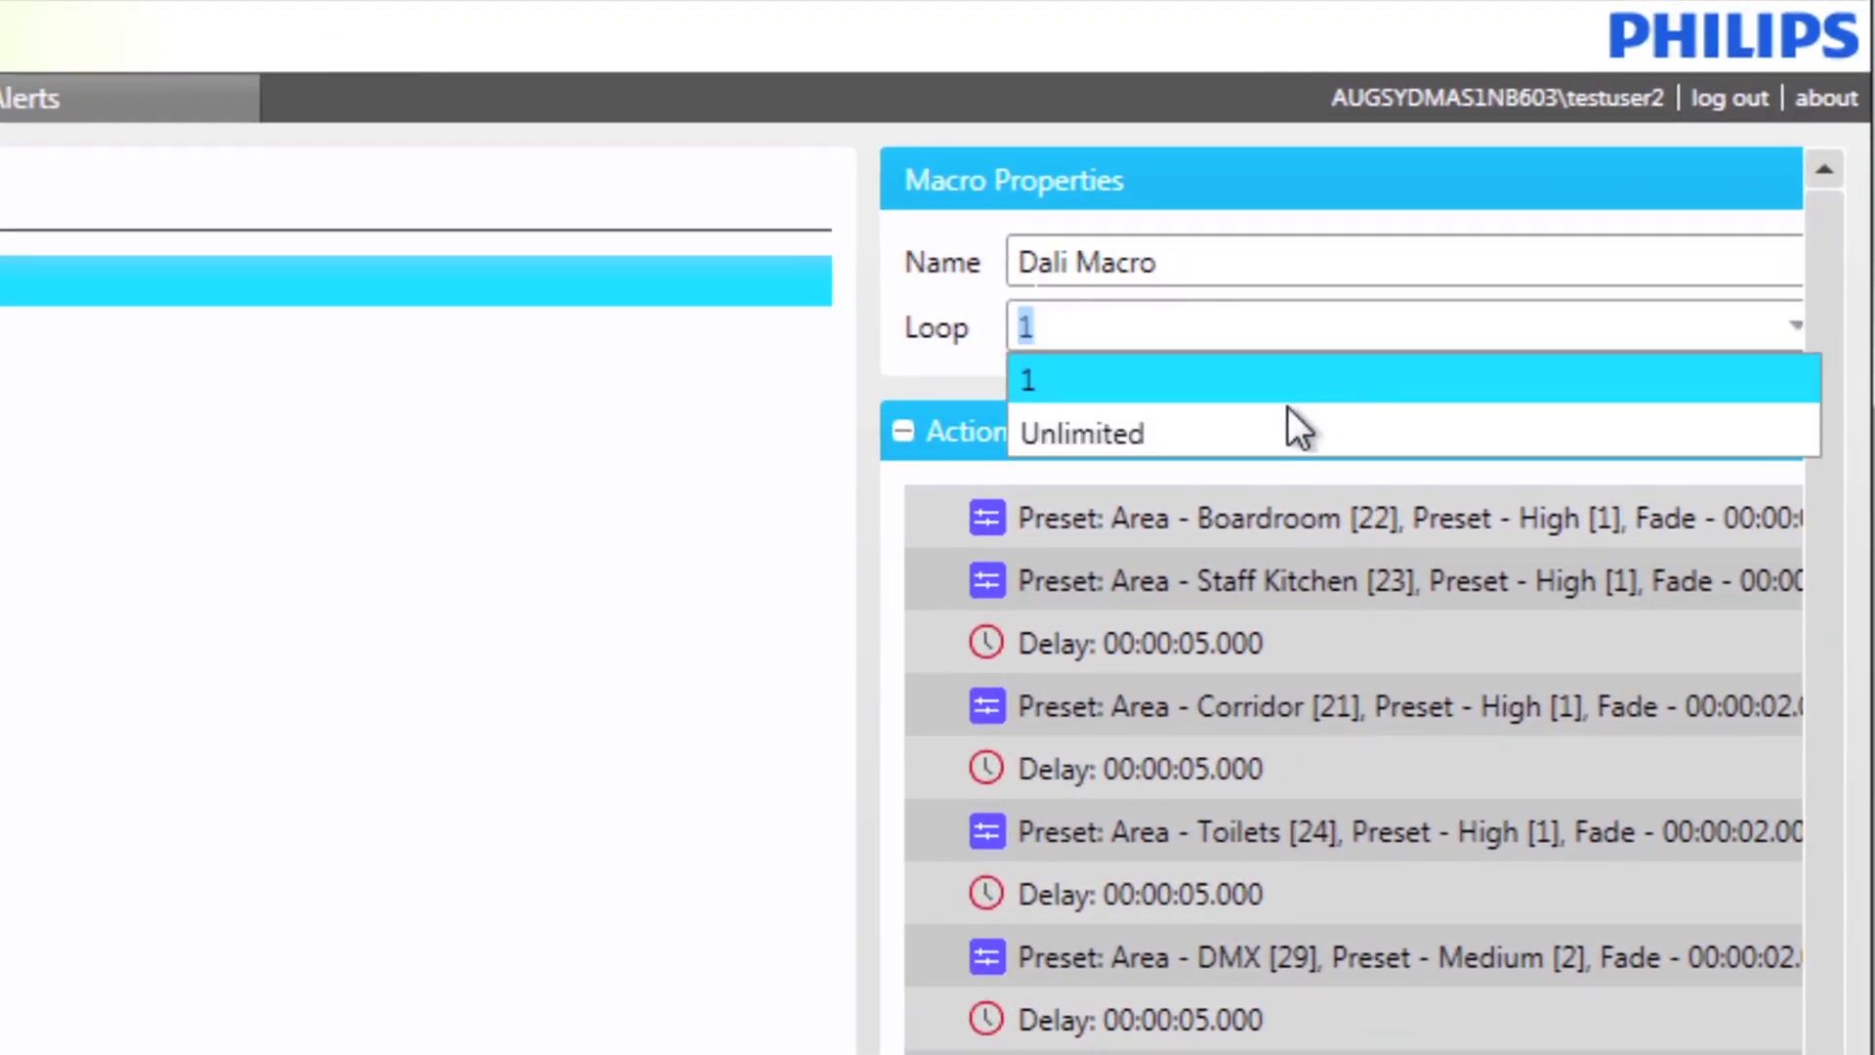
{"action": "left_click", "coordinate": [1287, 433]}
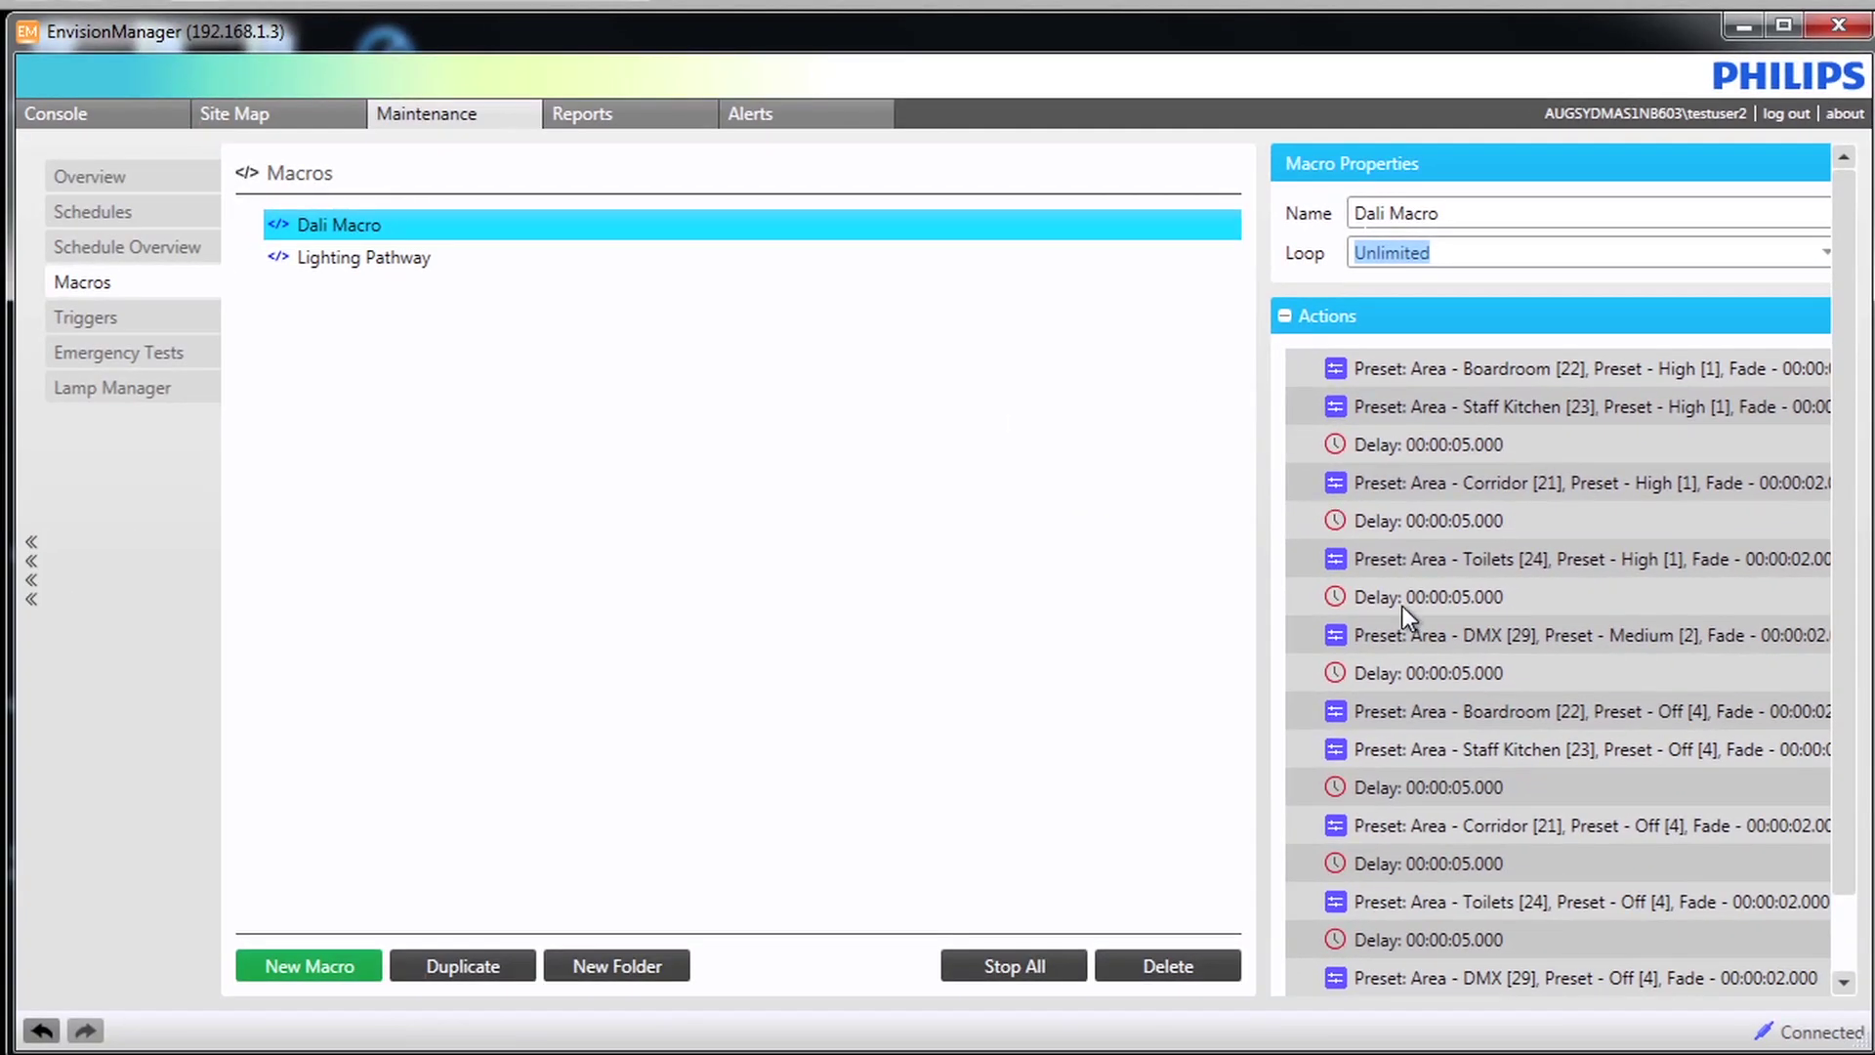
{"action": "left_click_drag", "start_coordinate": [1843, 727], "coordinate": [1845, 820]}
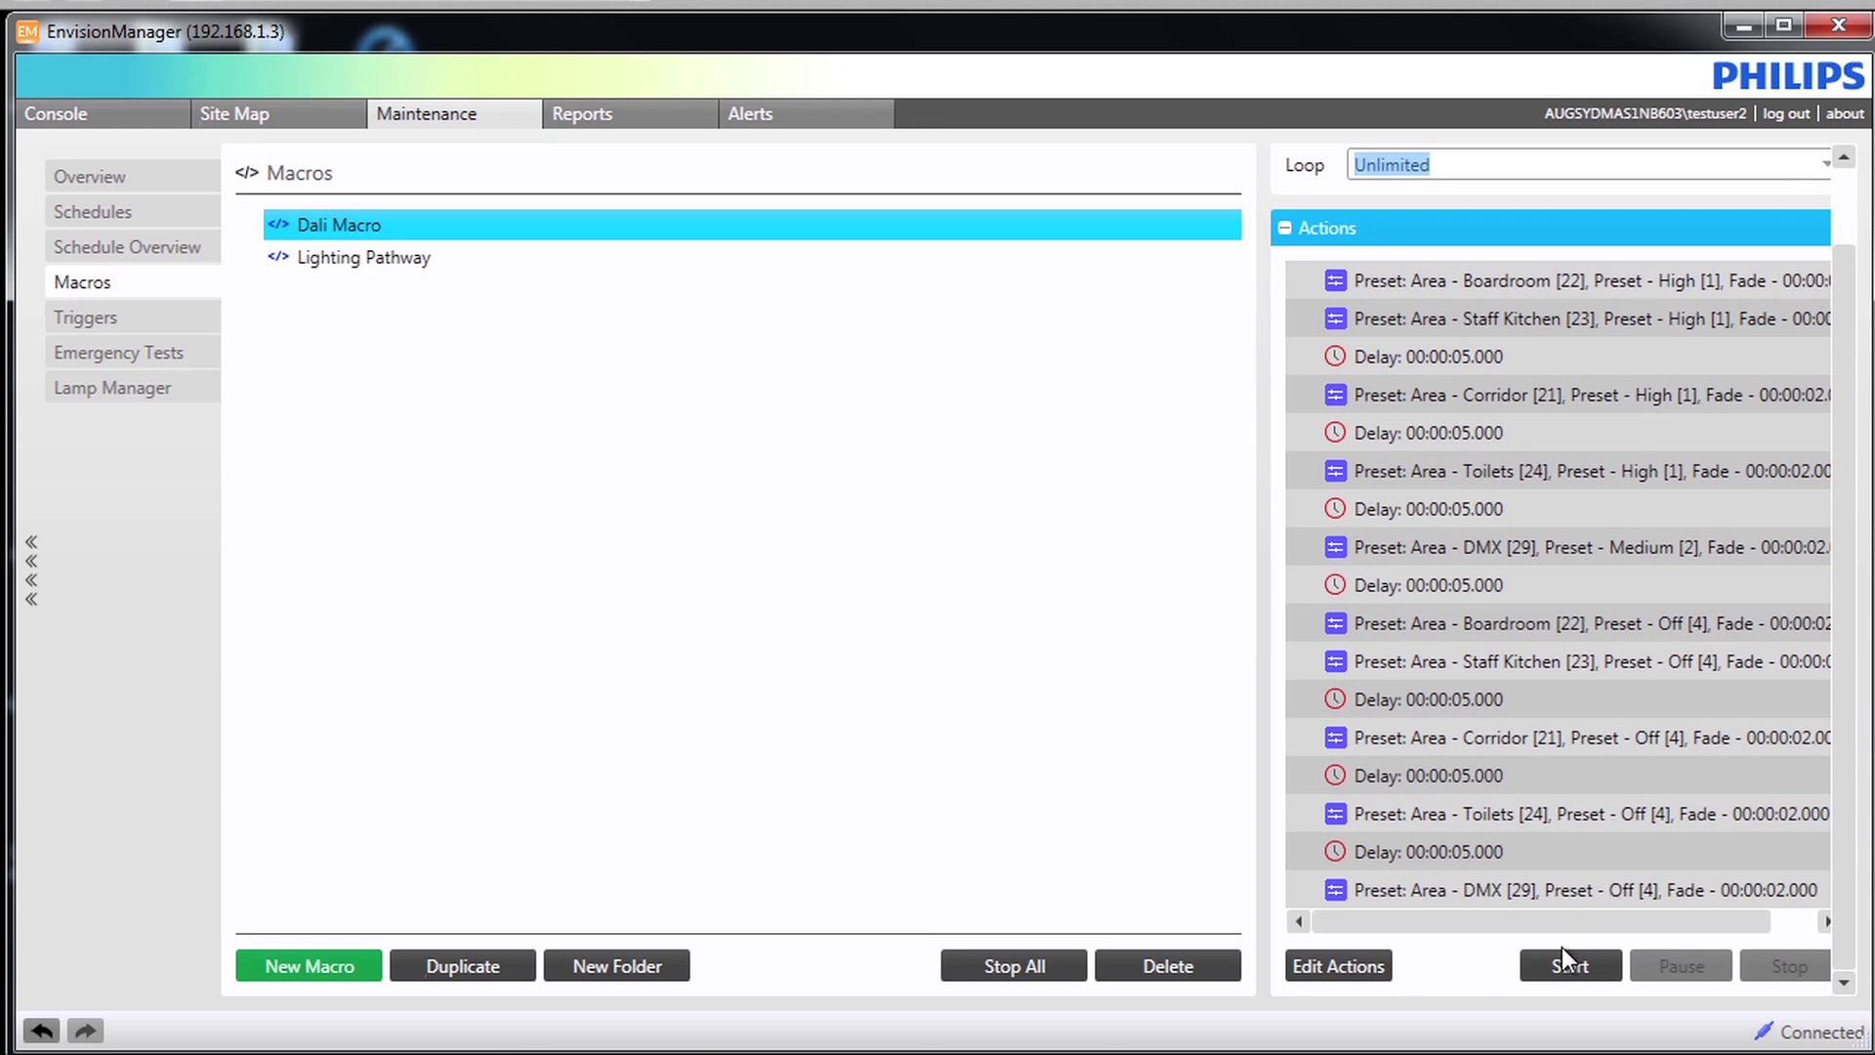
Start the Dali Macro and pause it at the delay after the Staff Kitchen Off preset
{"action": "left_click", "coordinate": [1561, 957]}
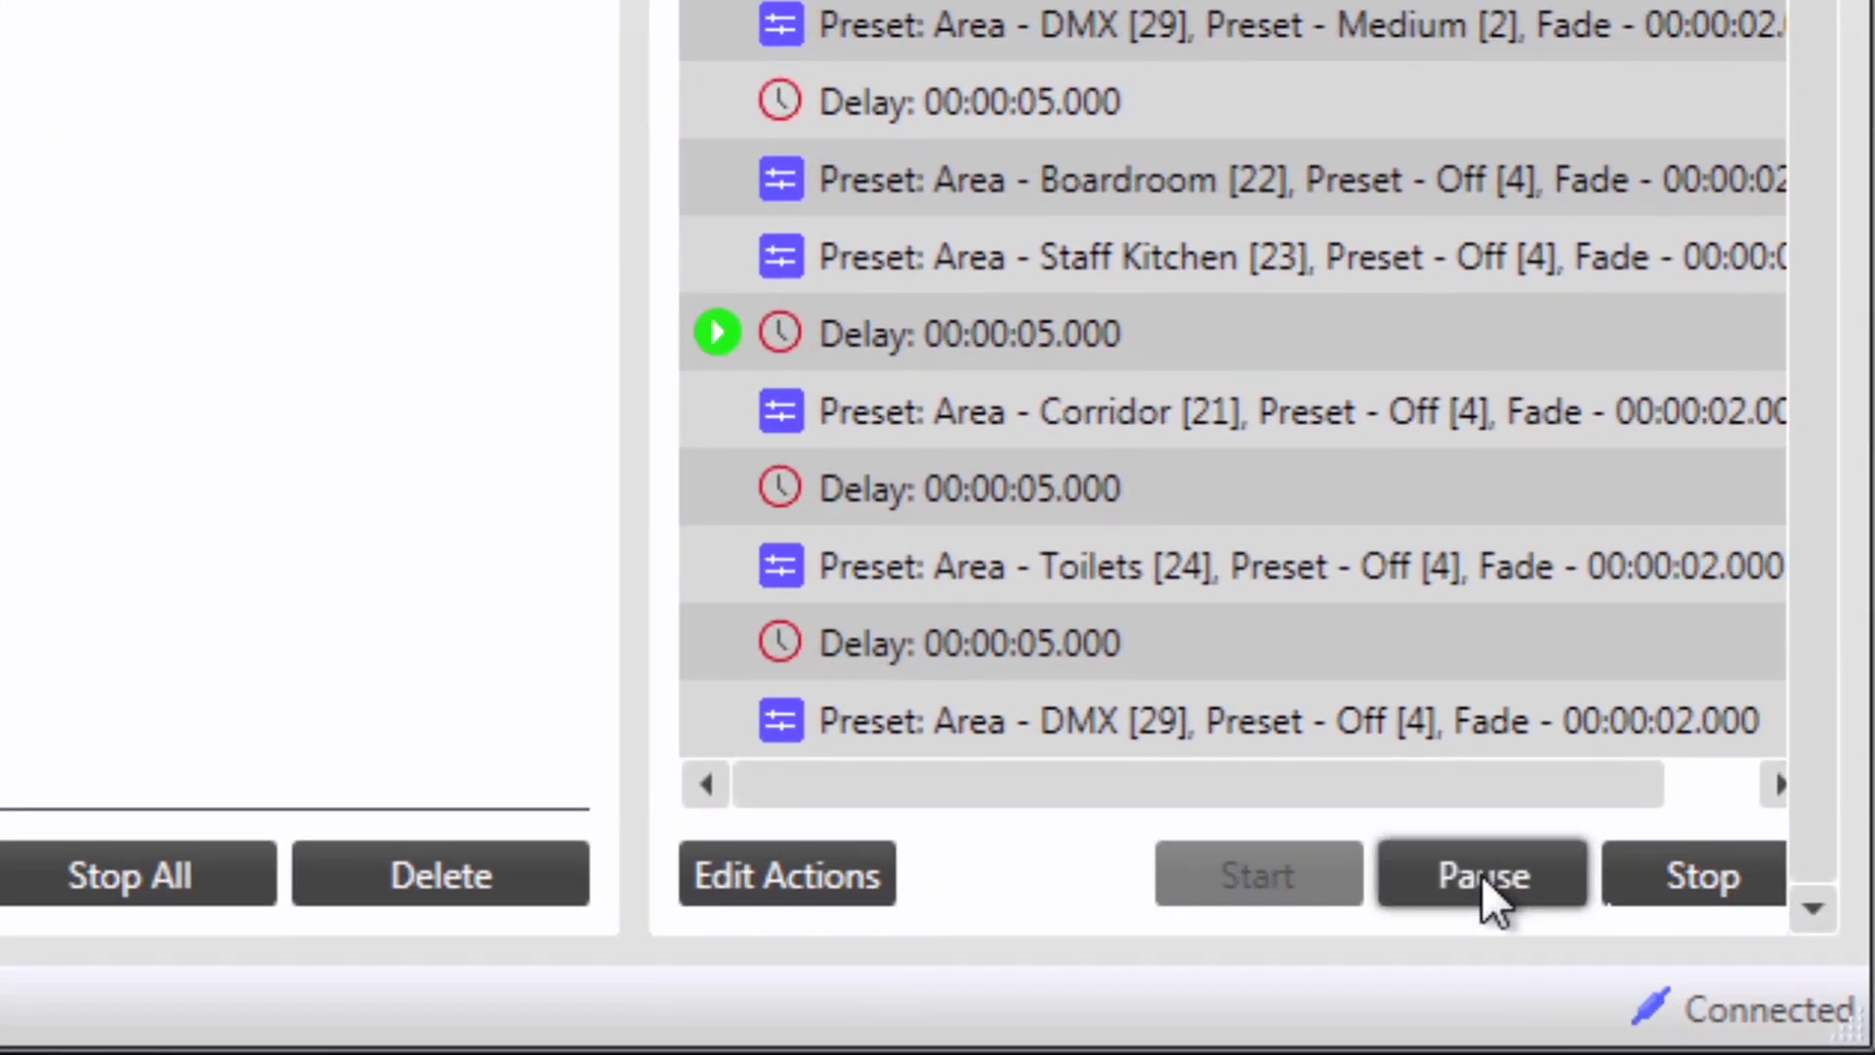
{"action": "left_click", "coordinate": [1480, 873]}
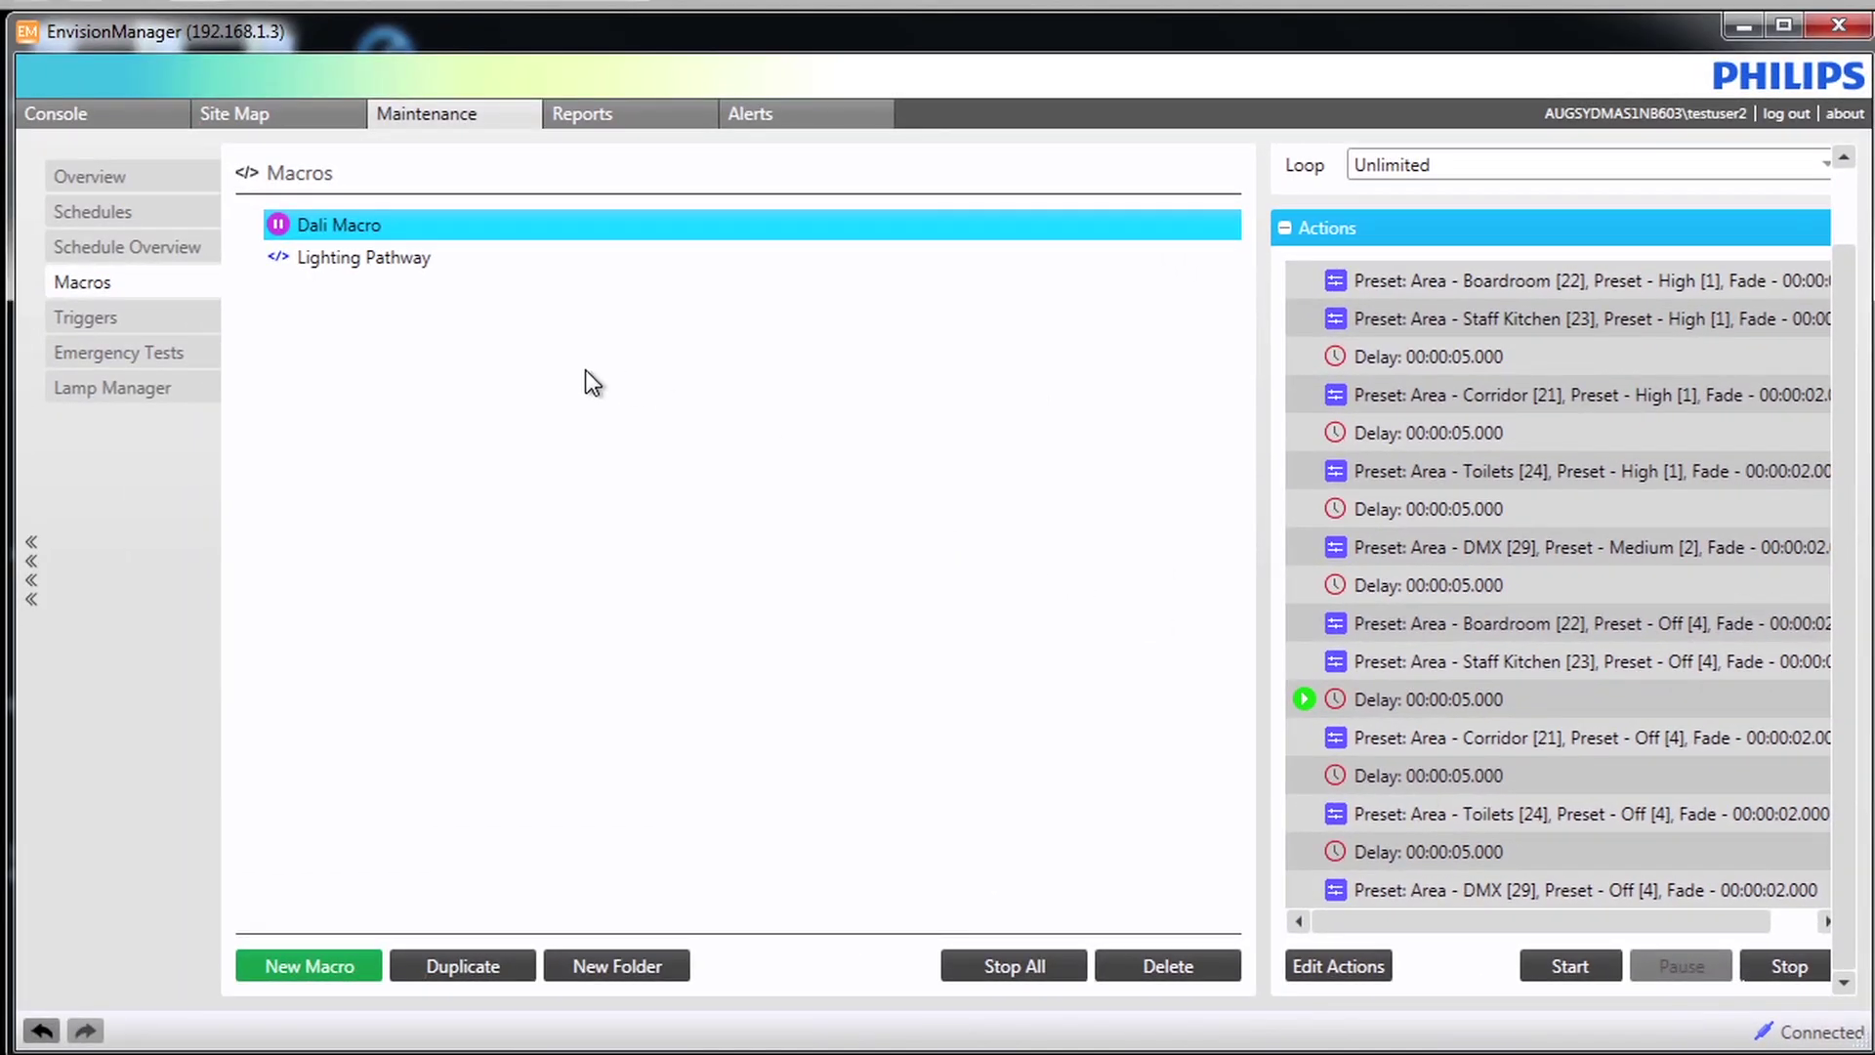
Check the Overview for the paused macro, then stop the Dali Macro on the macros page
{"action": "left_click", "coordinate": [198, 199]}
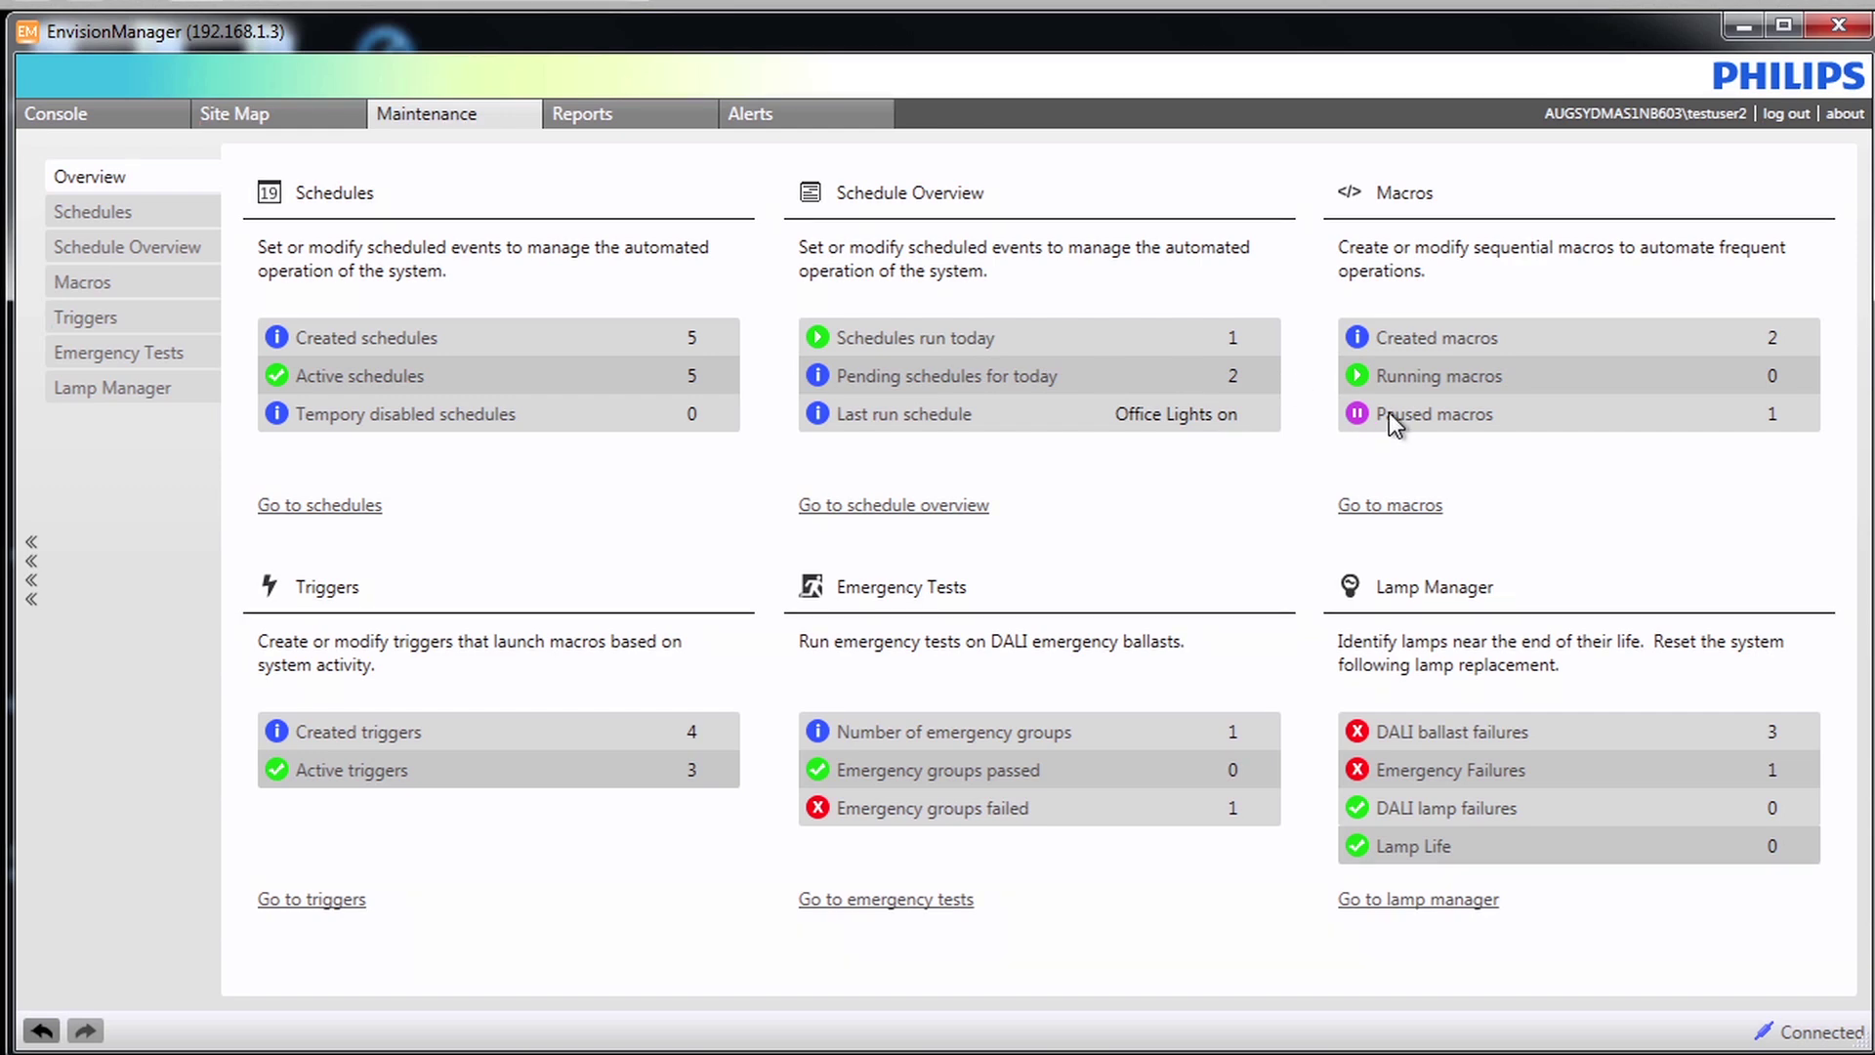
{"action": "left_click", "coordinate": [1398, 506]}
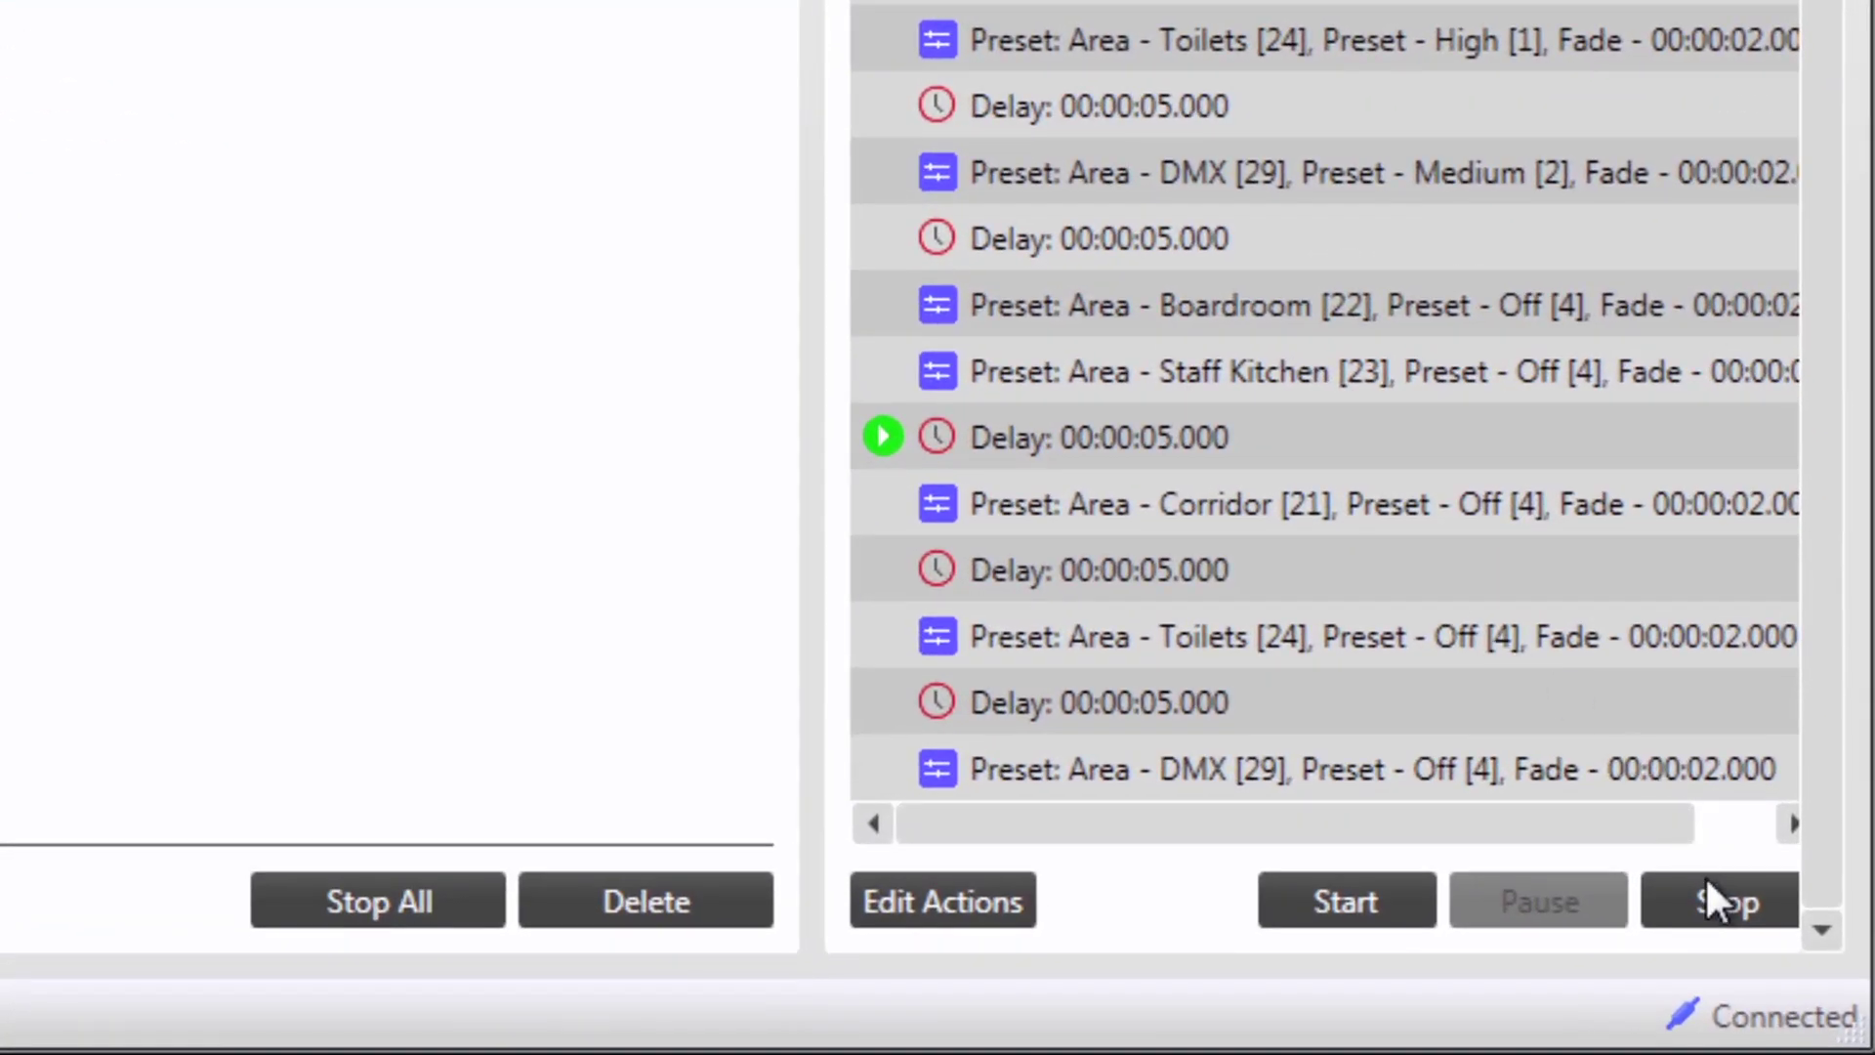
{"action": "left_click", "coordinate": [1709, 904]}
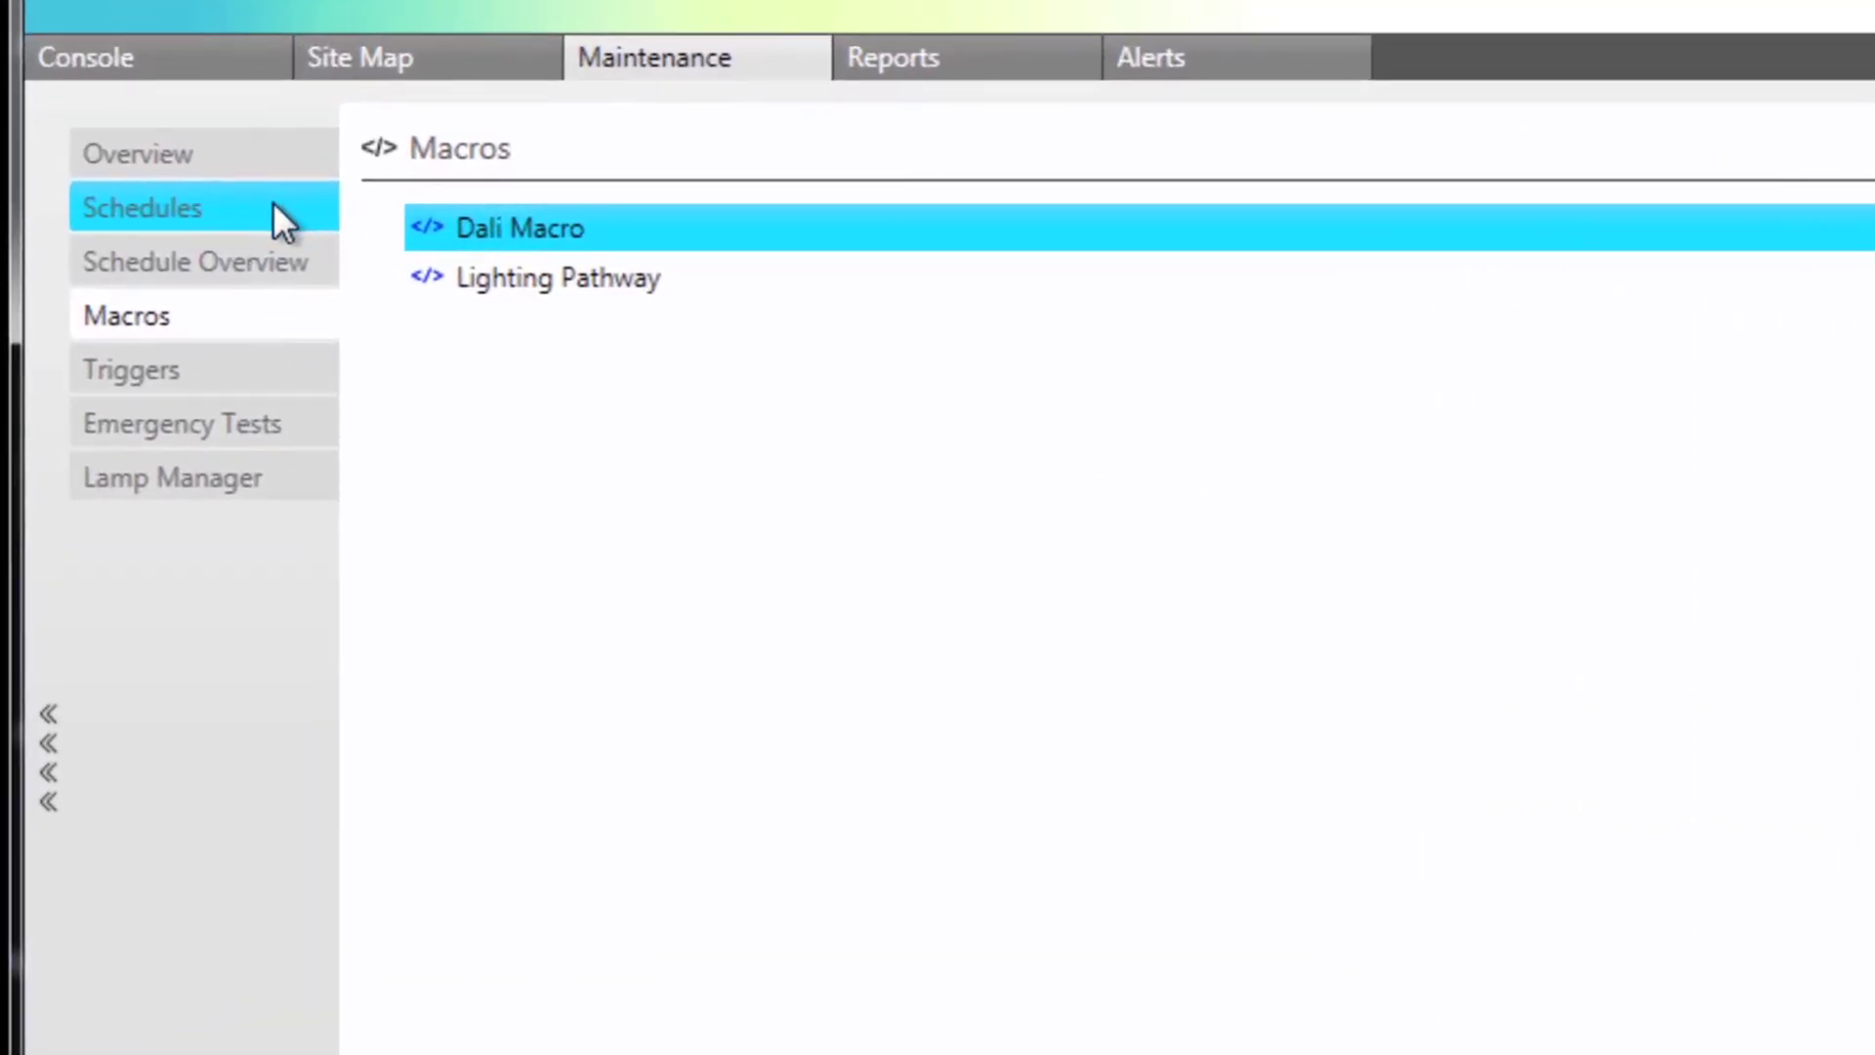
Create New Schedule 1 and open its start actions for editing
{"action": "left_click", "coordinate": [177, 208]}
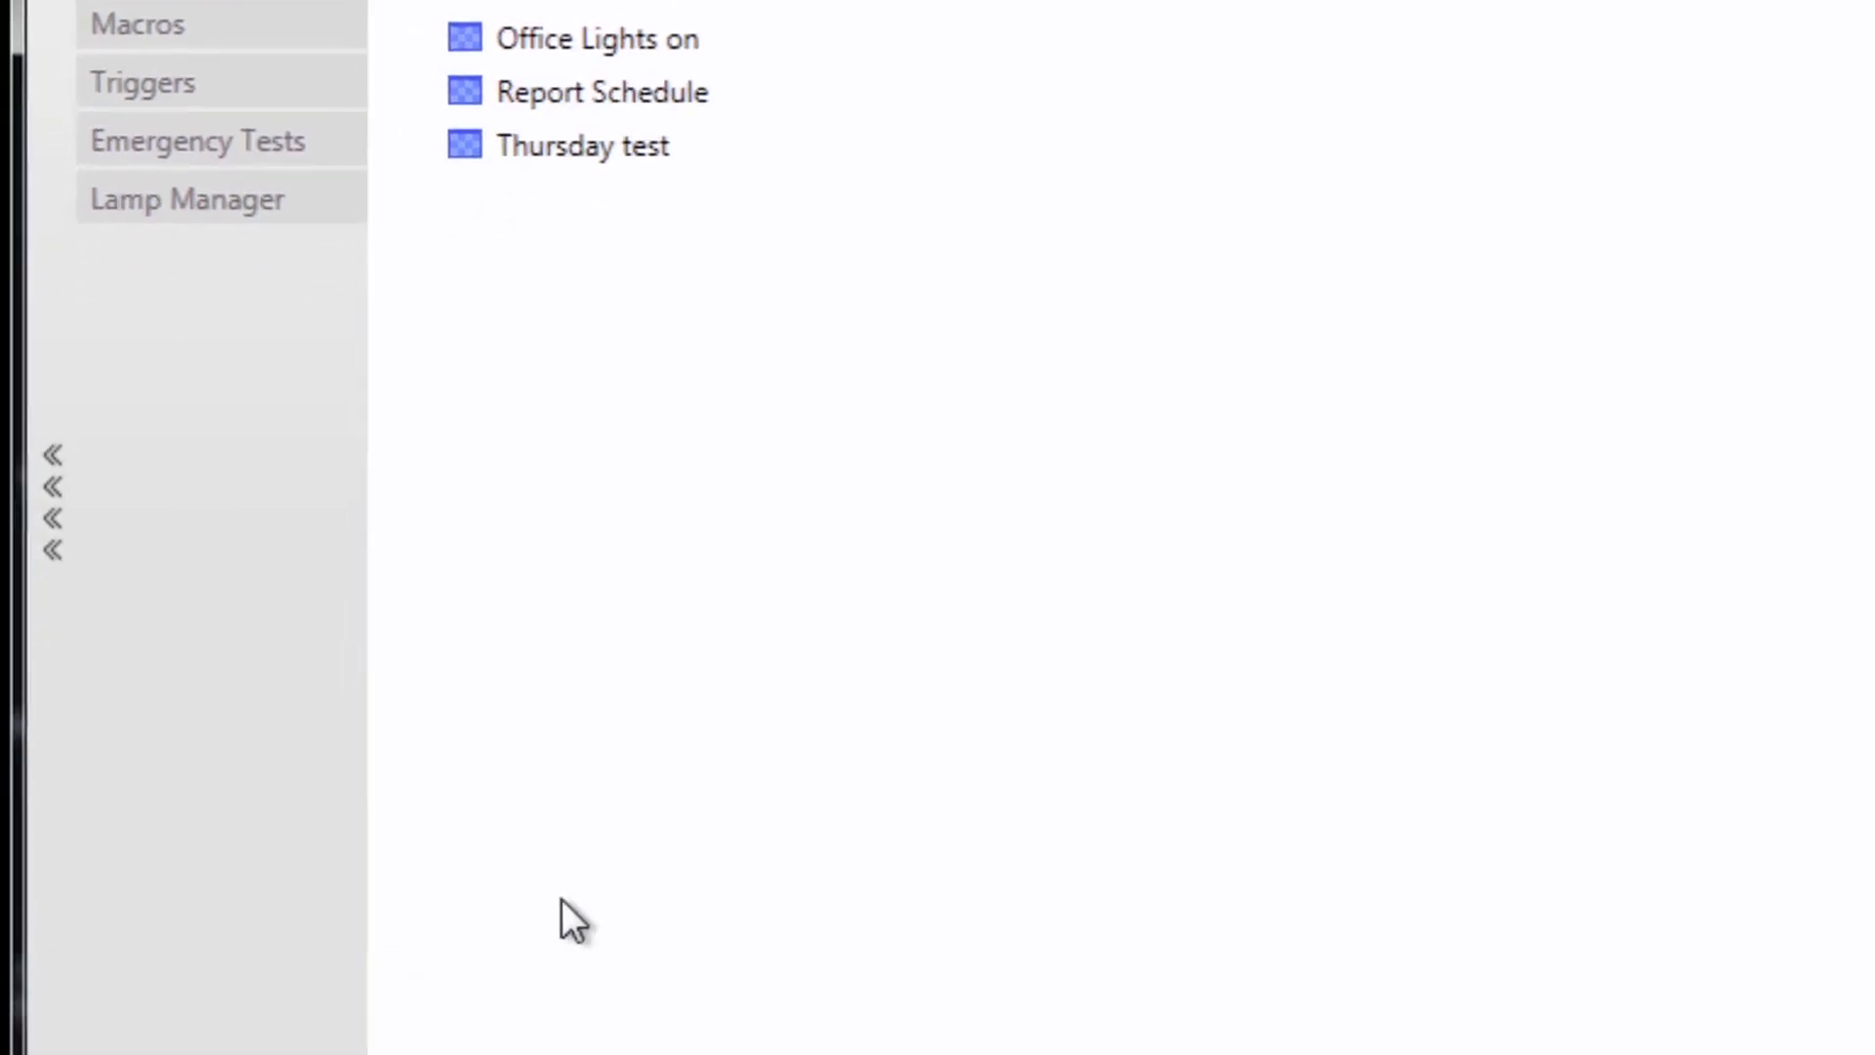
{"action": "left_click", "coordinate": [604, 887]}
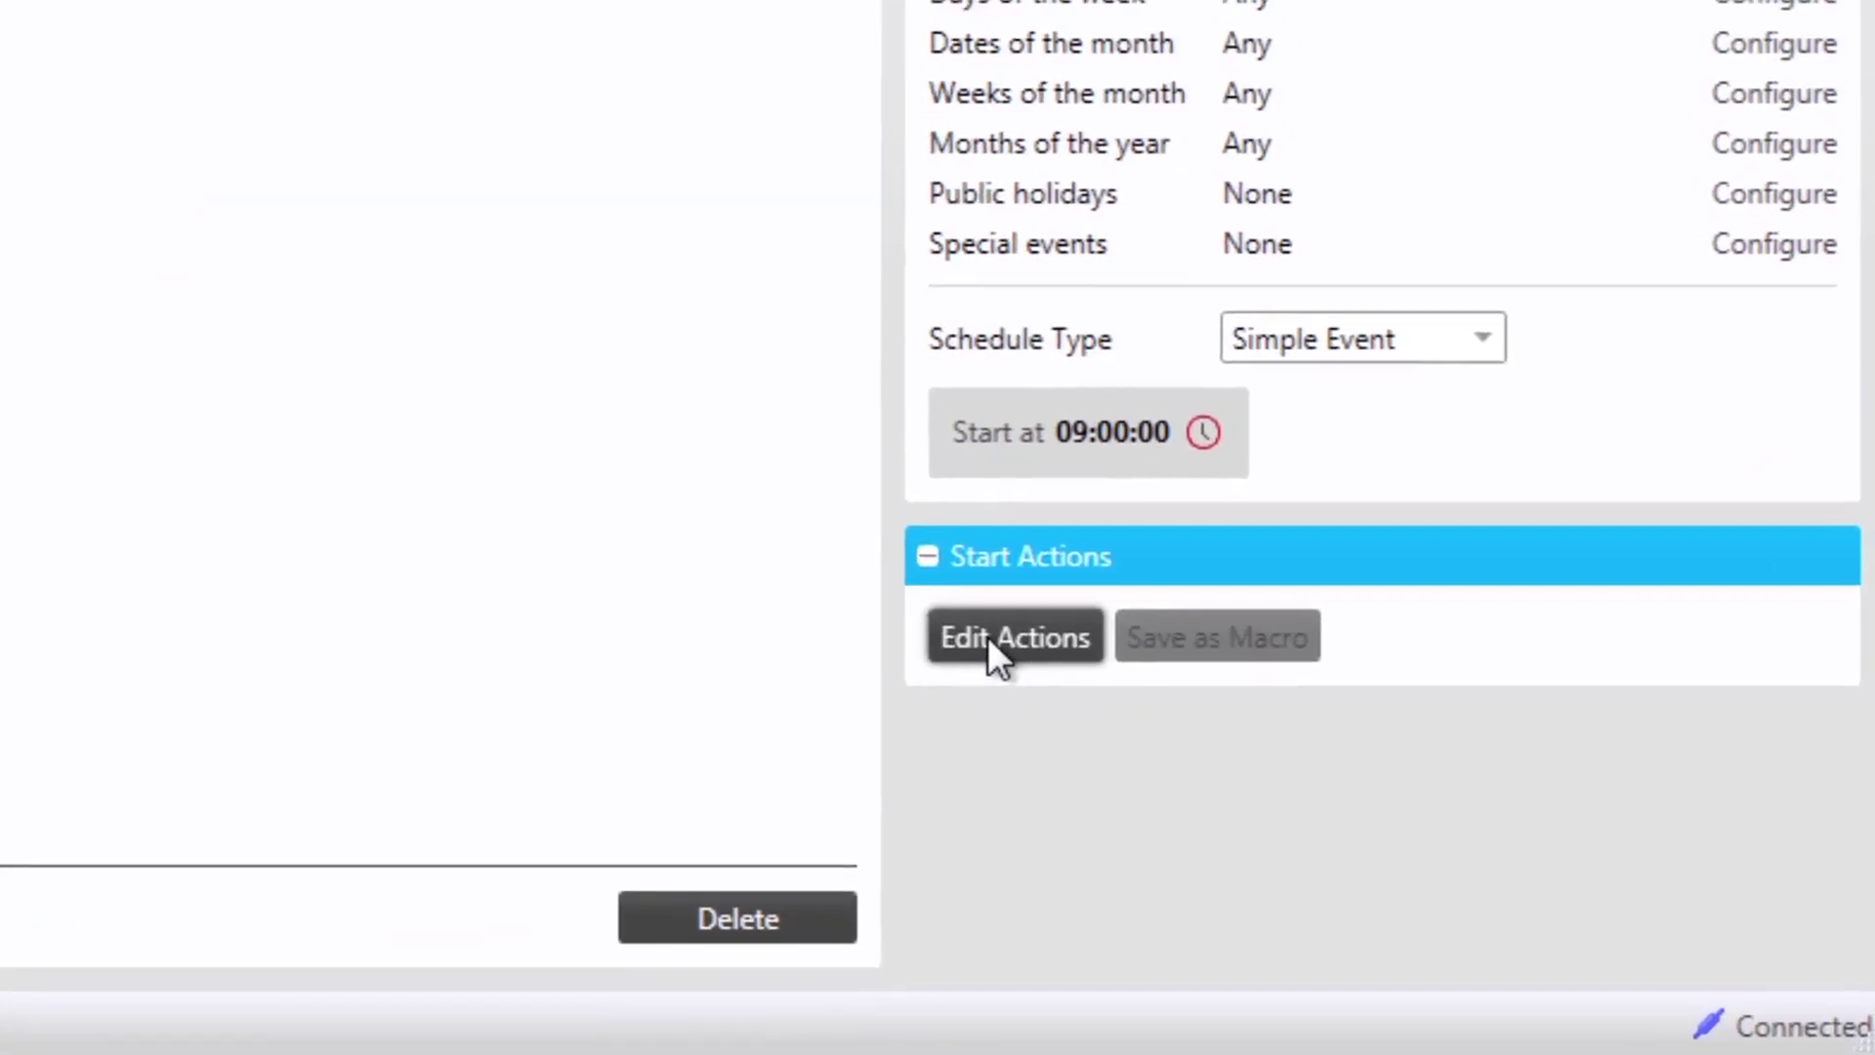
{"action": "left_click", "coordinate": [987, 635]}
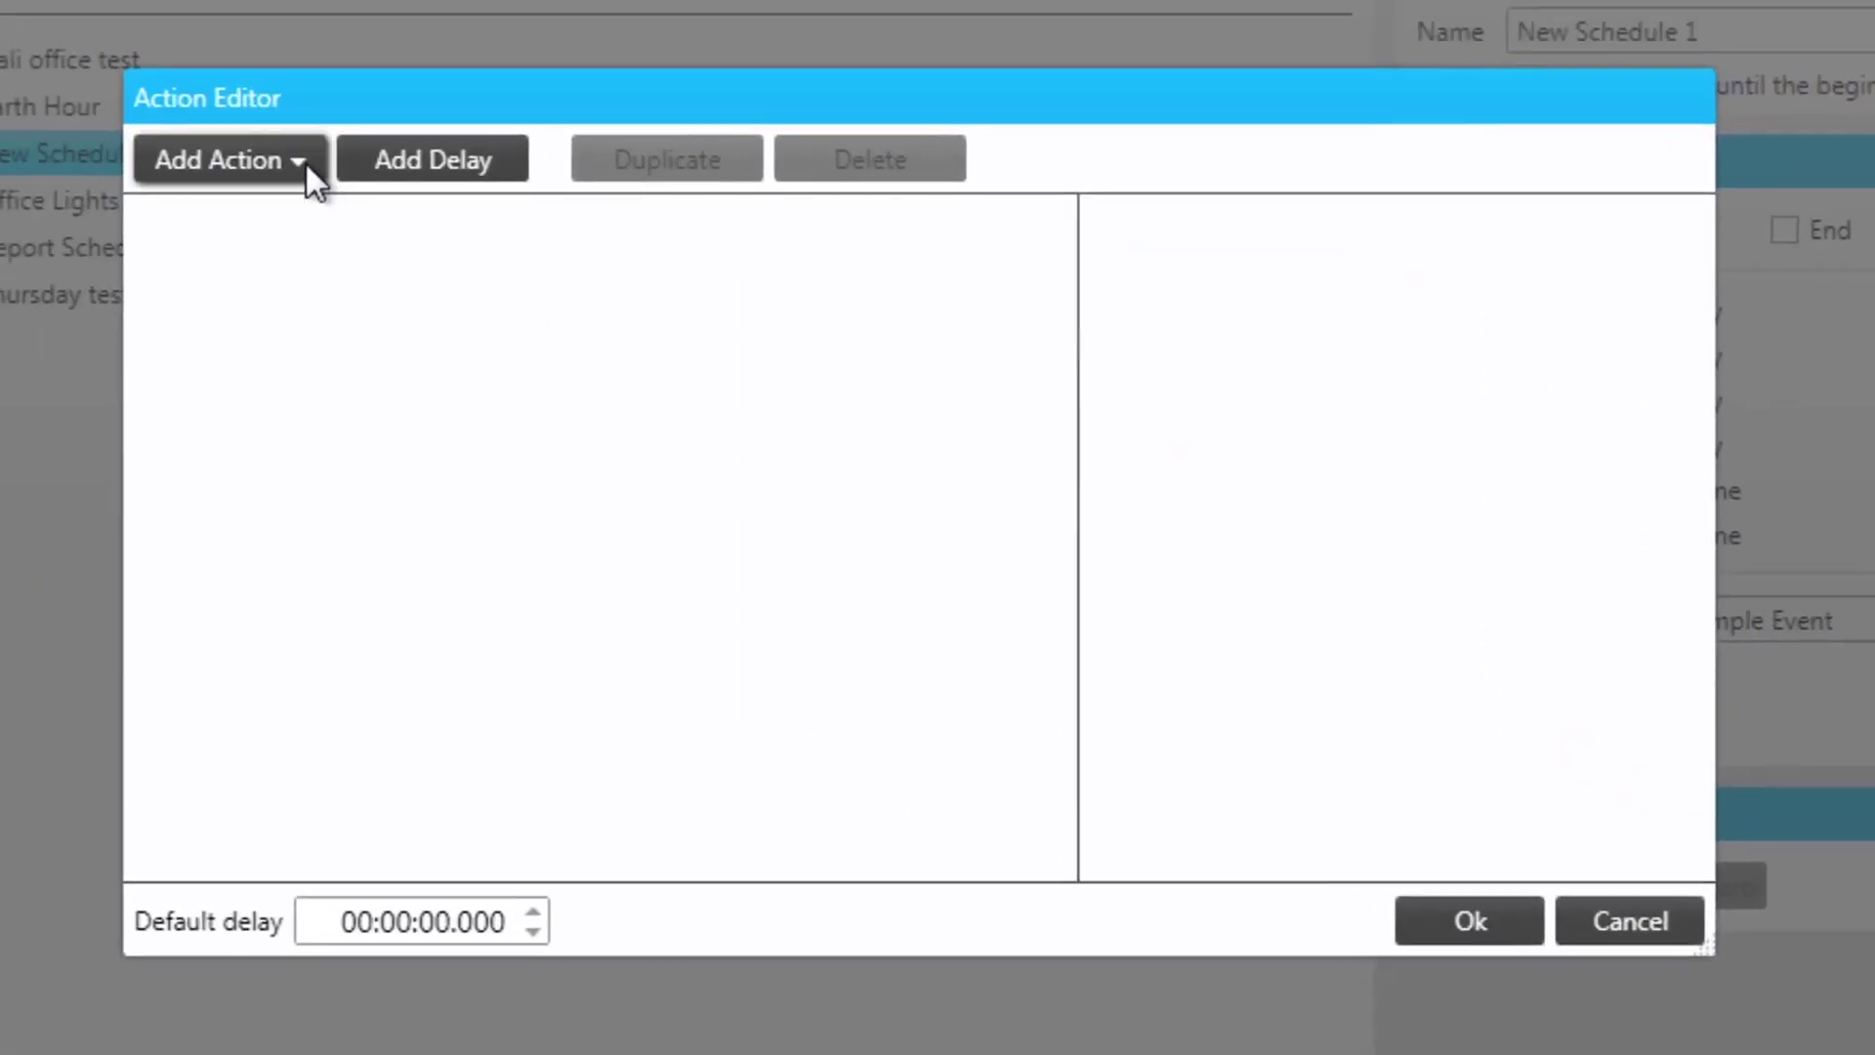
Try a Macro Control Start Dali Macro action, discard it, and switch to the Console
{"action": "left_click", "coordinate": [306, 162]}
{"action": "left_click", "coordinate": [289, 211]}
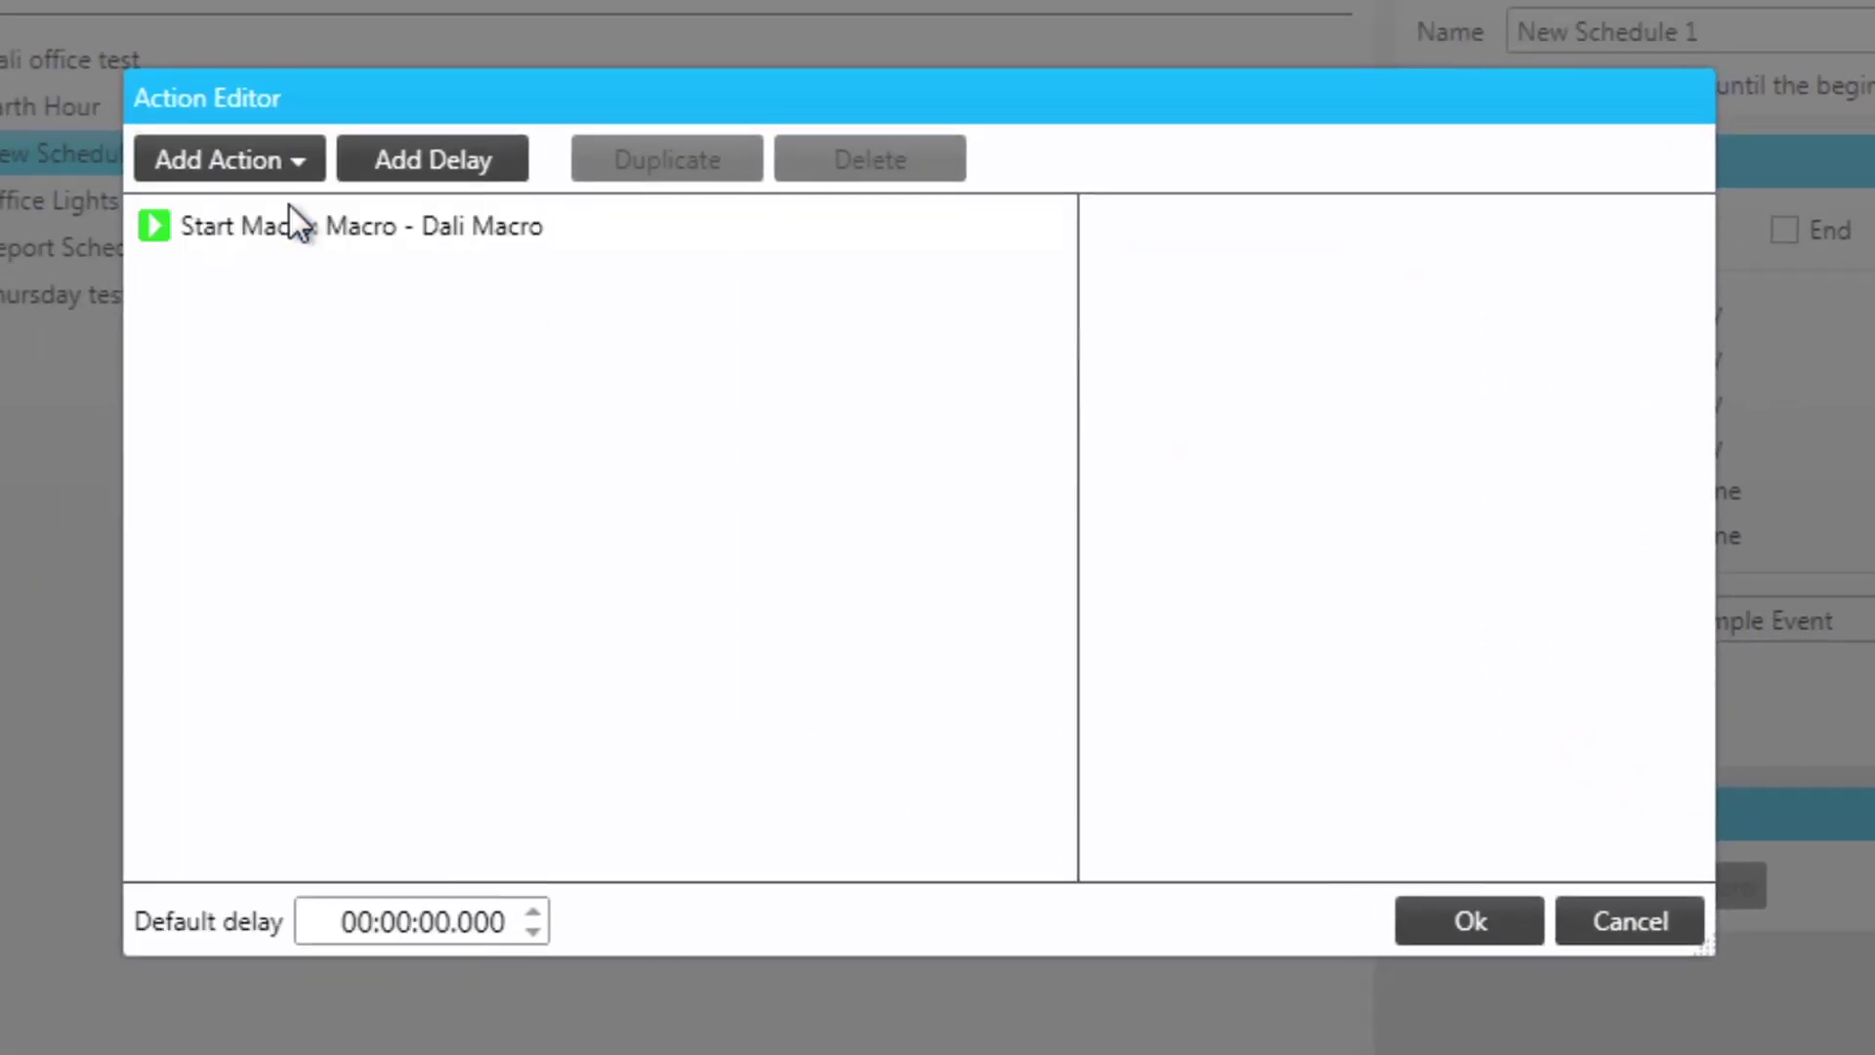
{"action": "left_click", "coordinate": [289, 220]}
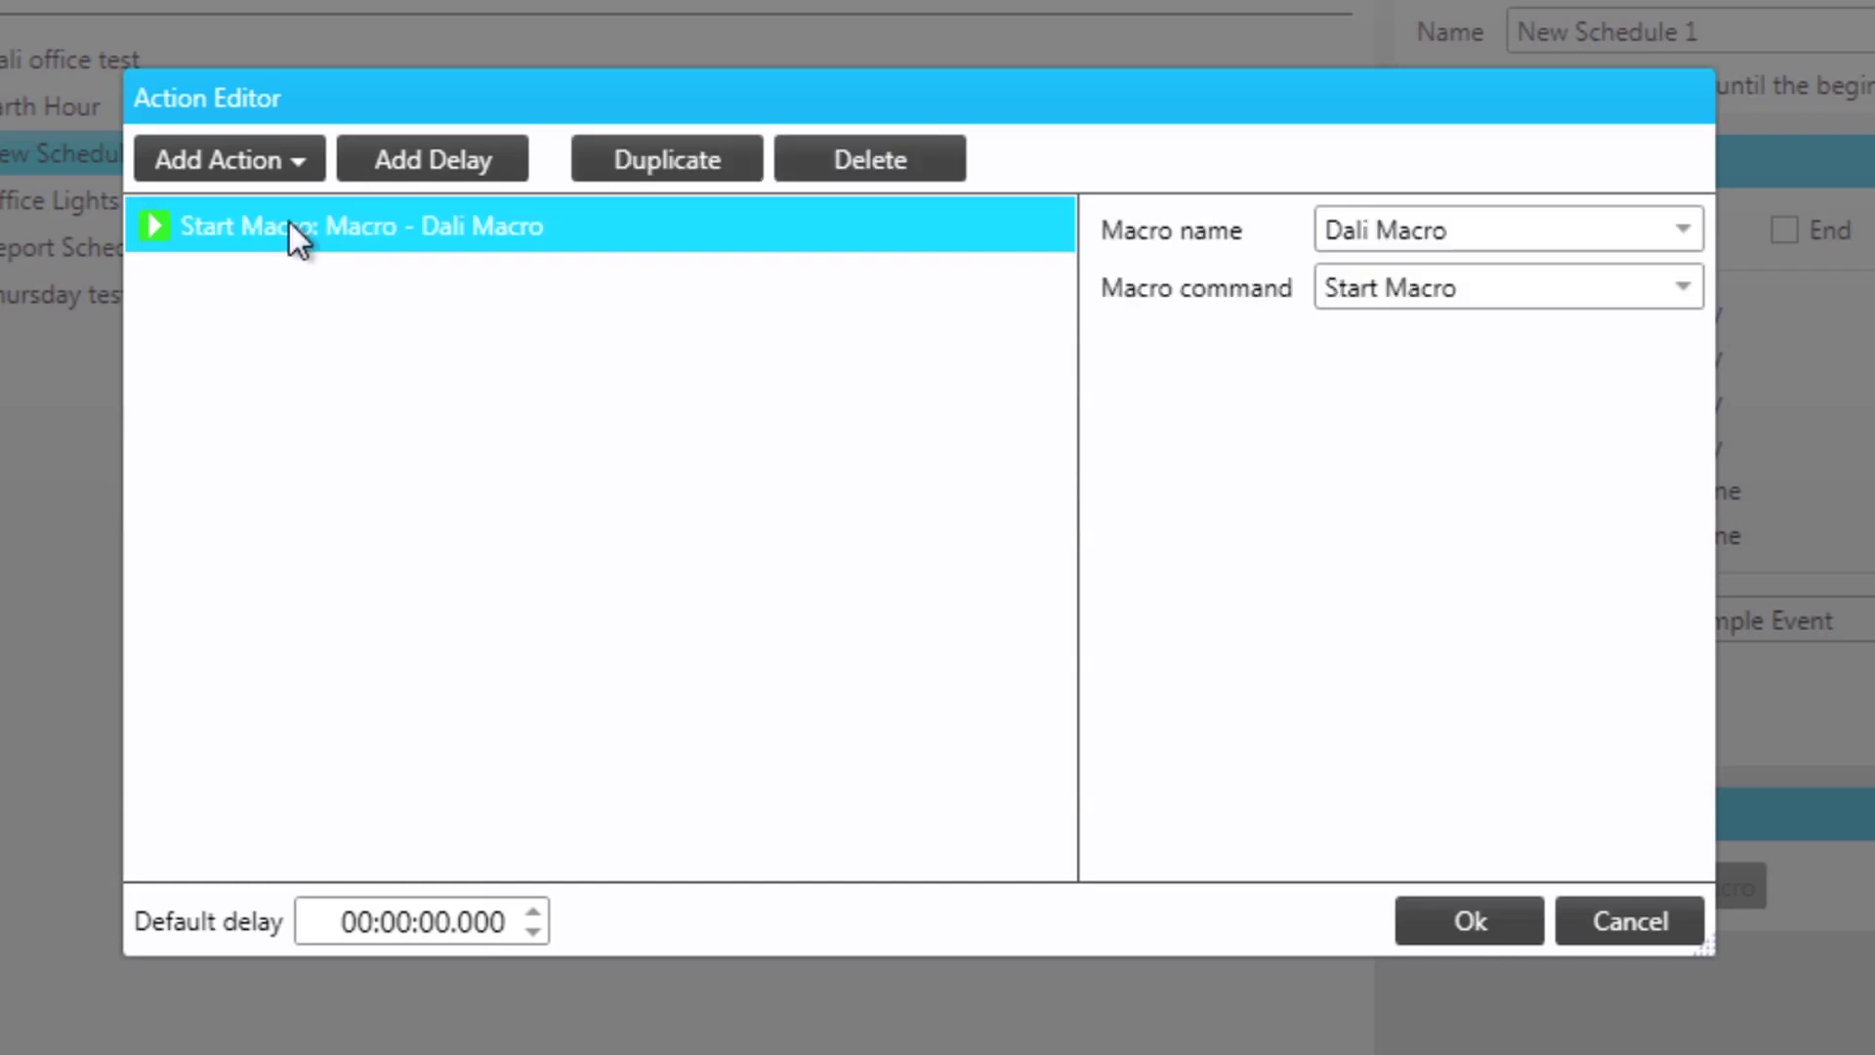
{"action": "left_click", "coordinate": [1691, 293]}
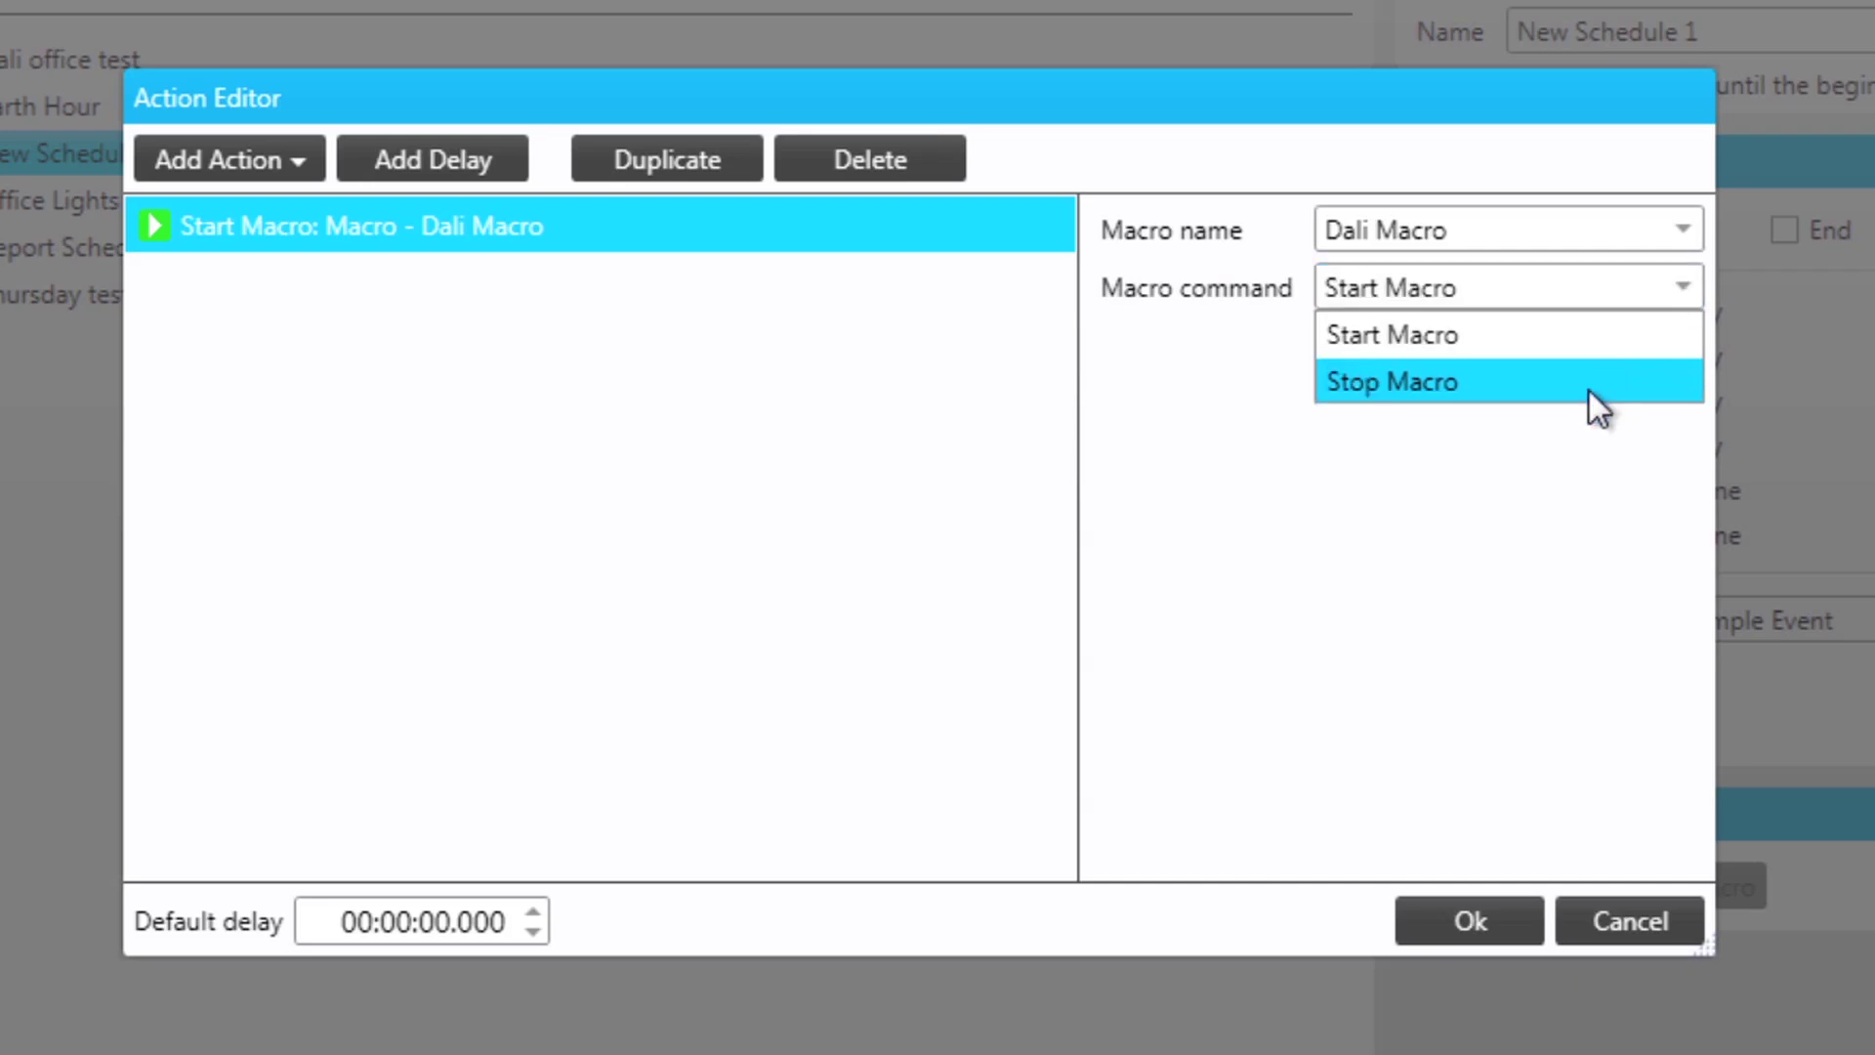
{"action": "left_click", "coordinate": [1607, 917]}
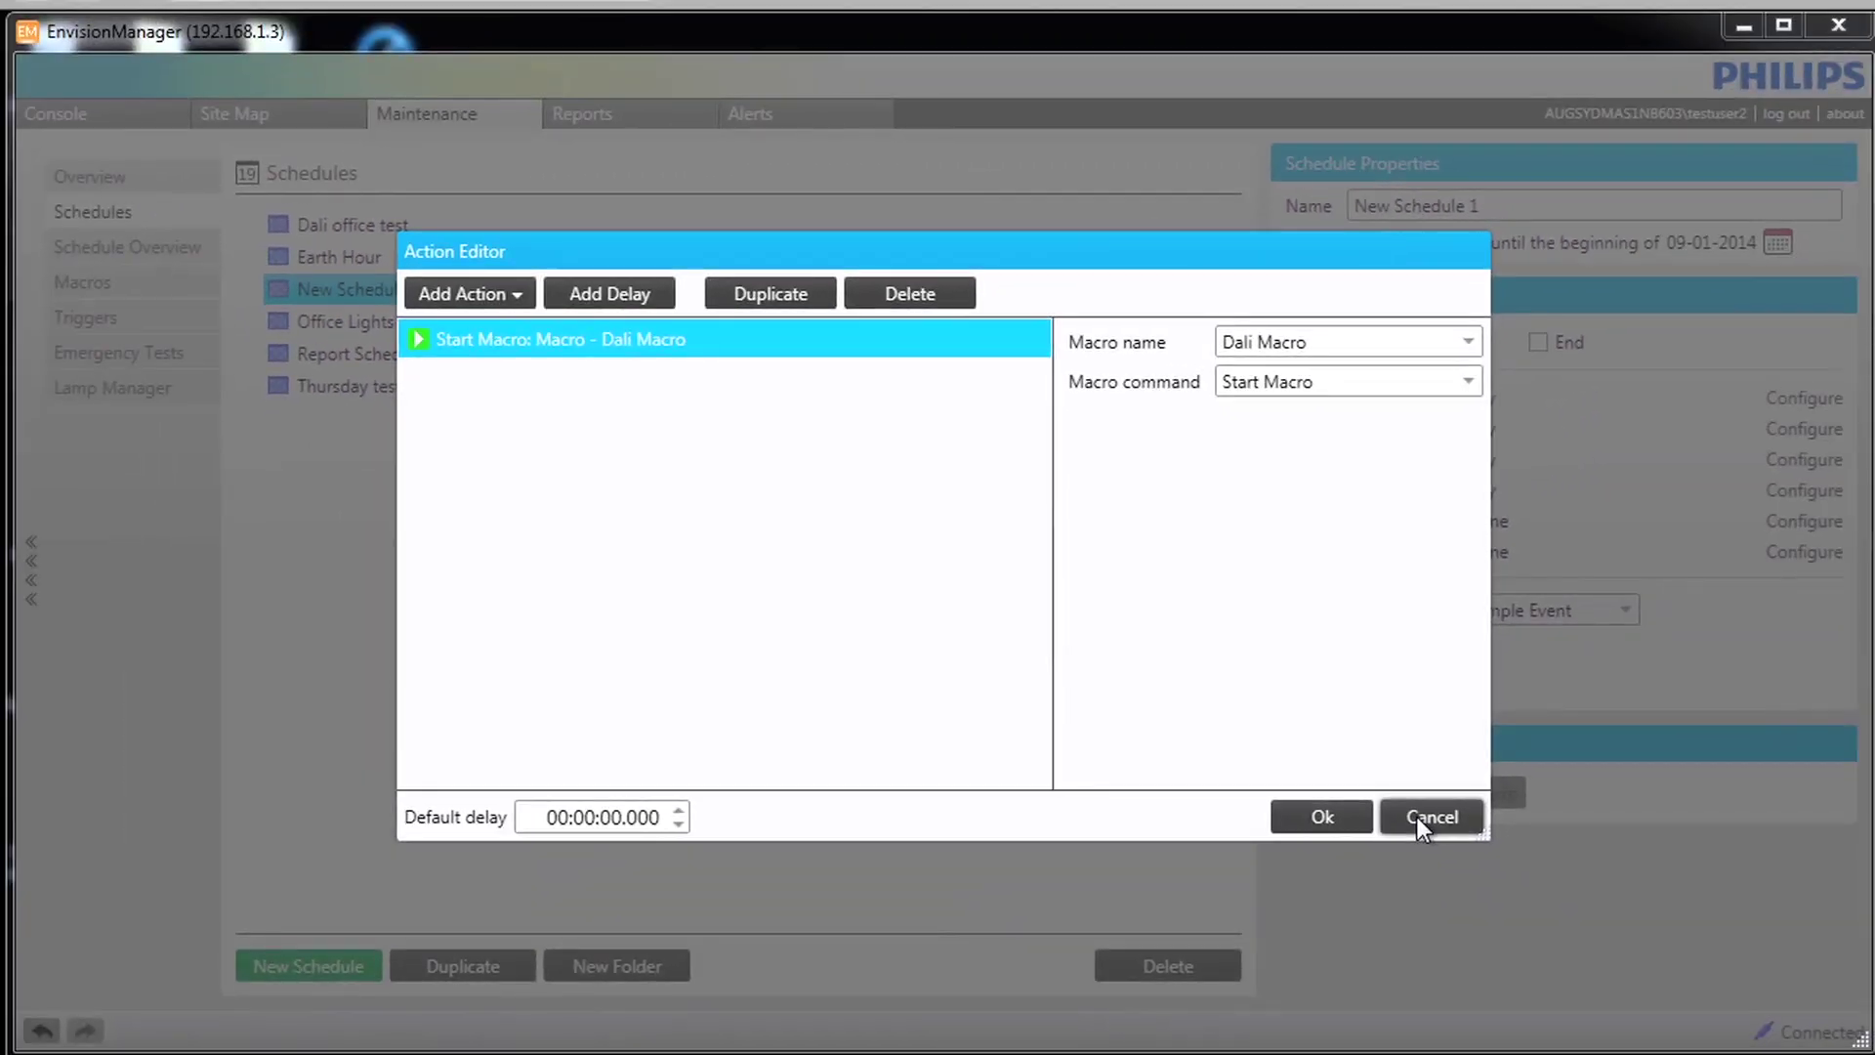
{"action": "left_click", "coordinate": [1415, 816]}
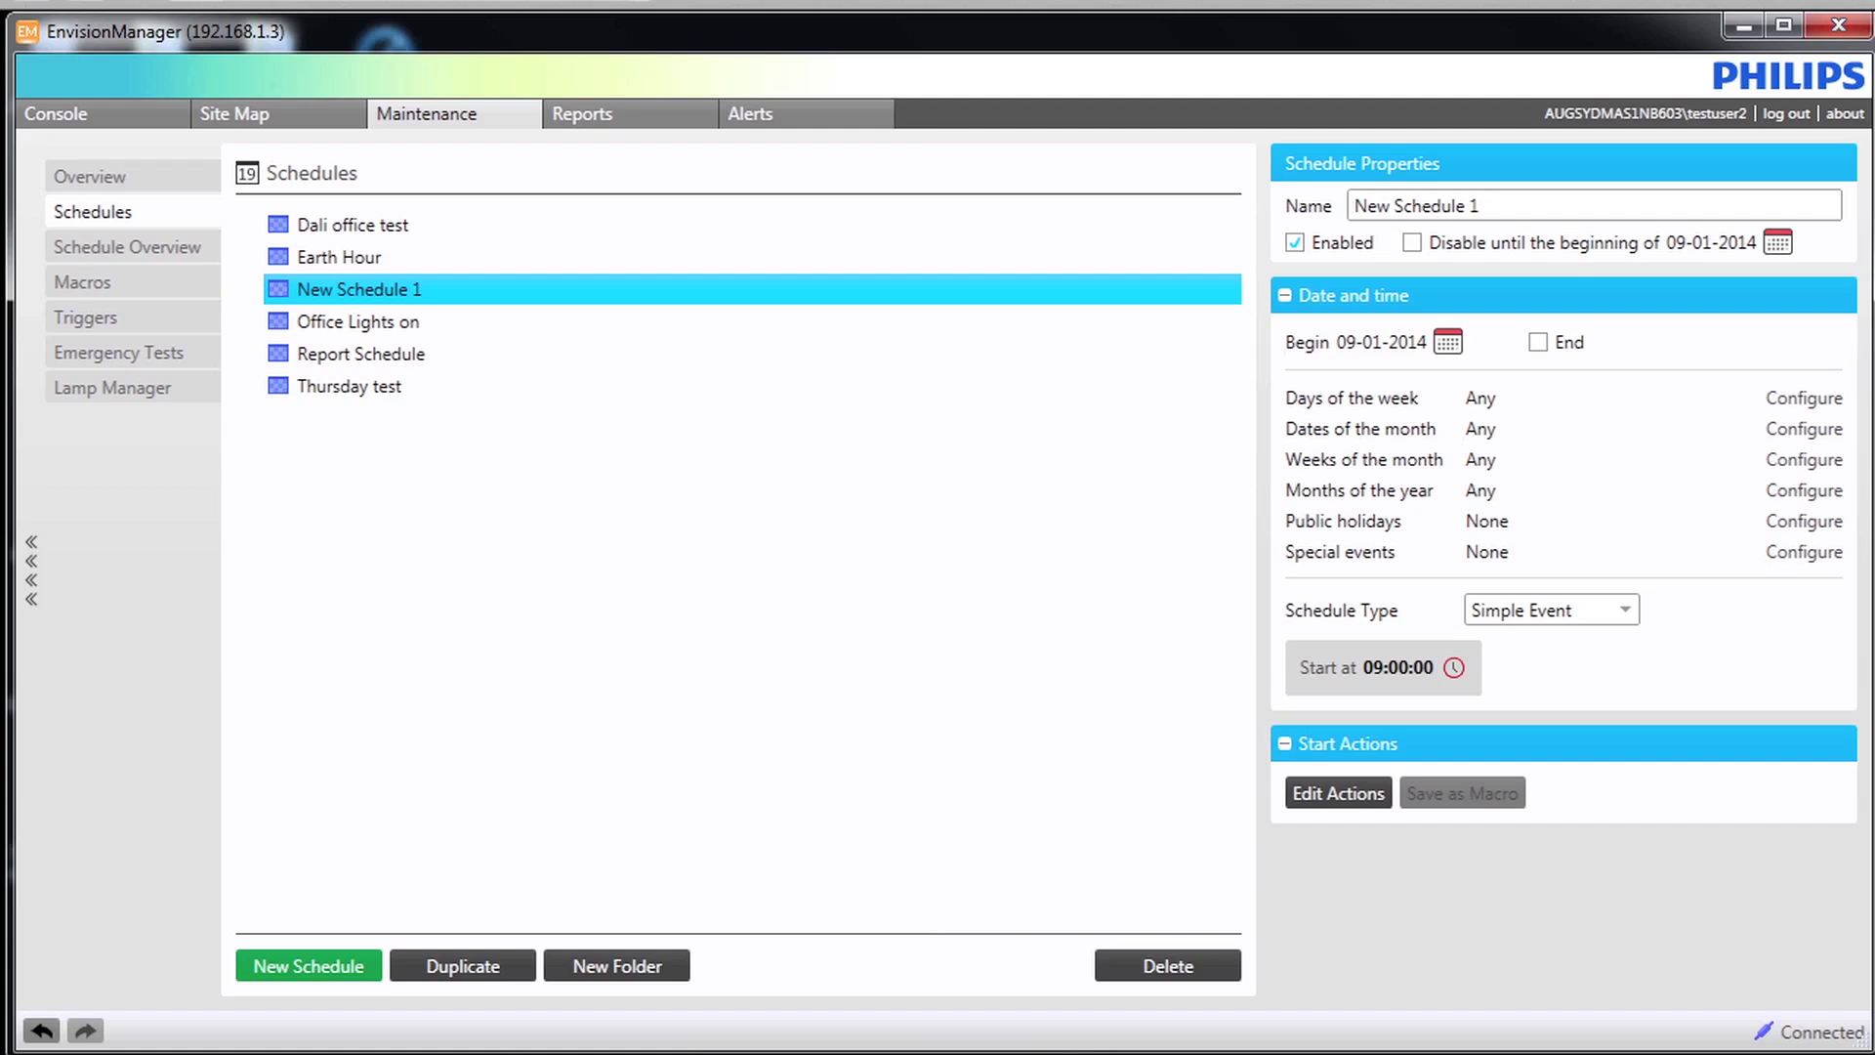
{"action": "left_click", "coordinate": [141, 105]}
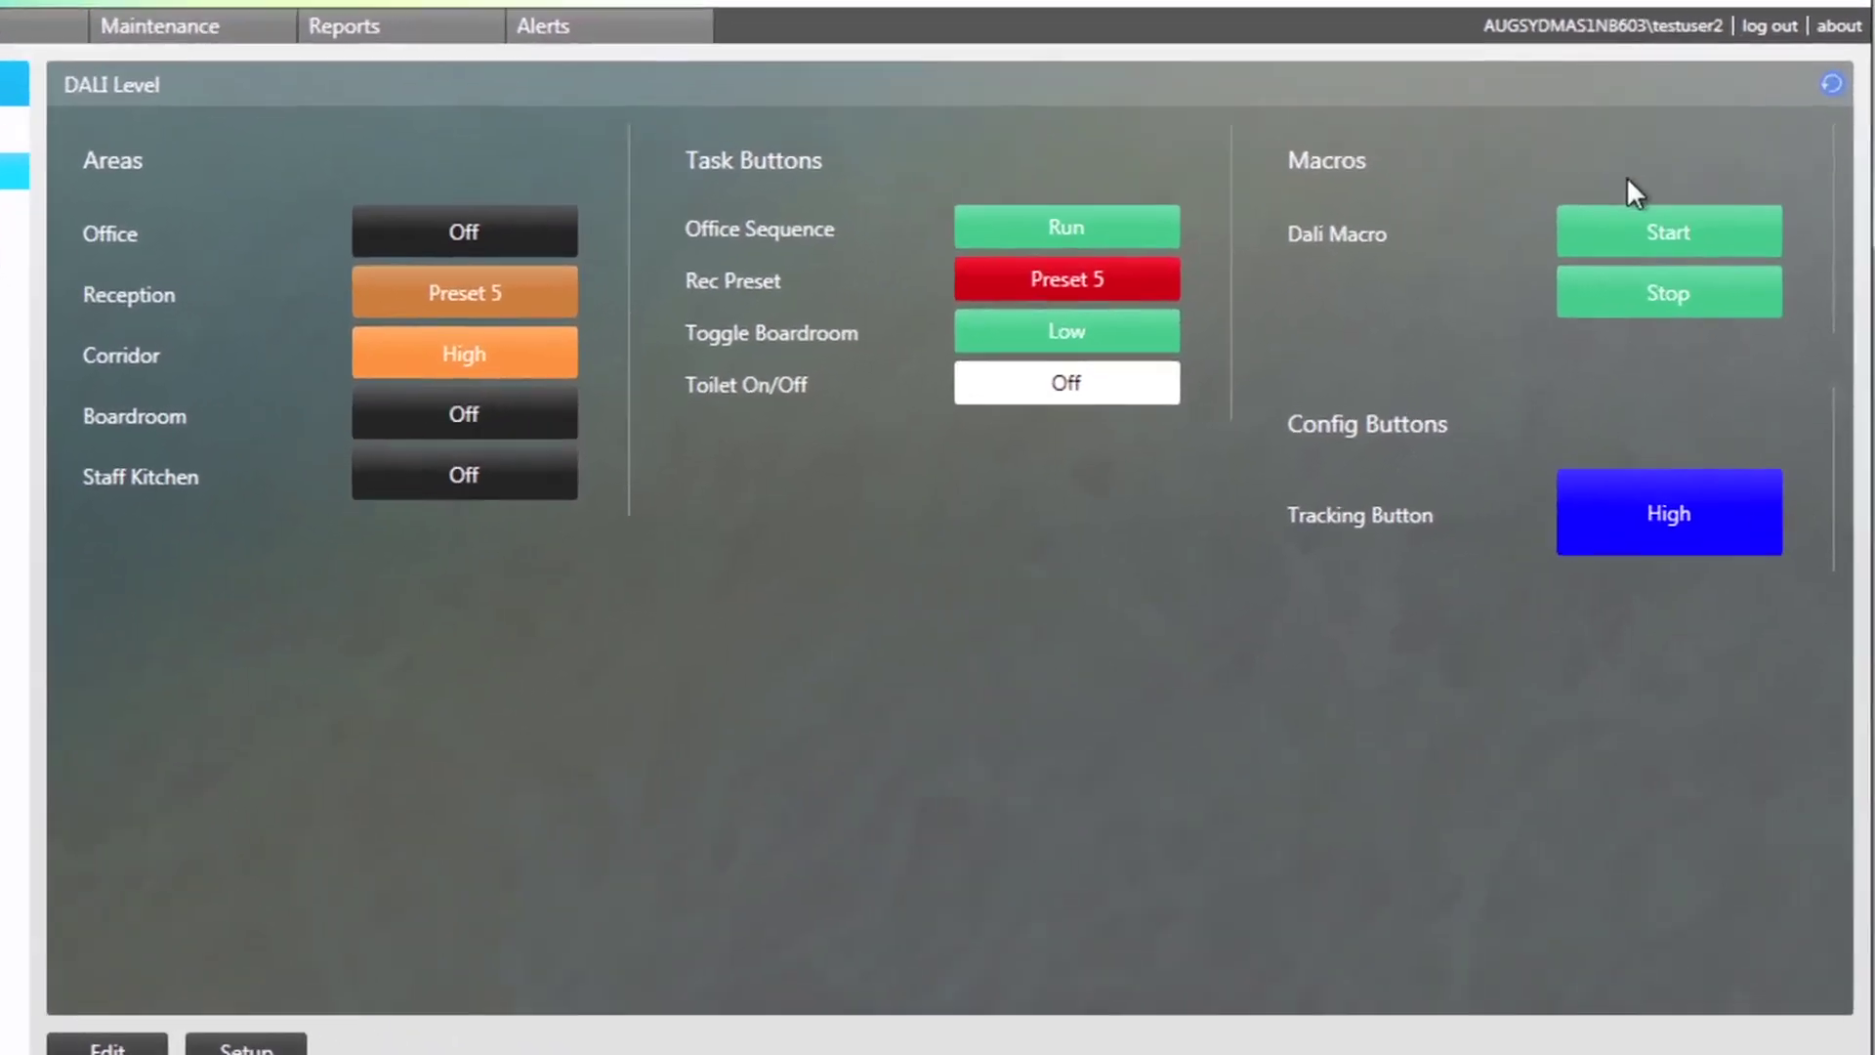
Start the Dali Macro from the DALI Level console
{"action": "left_click", "coordinate": [1639, 220]}
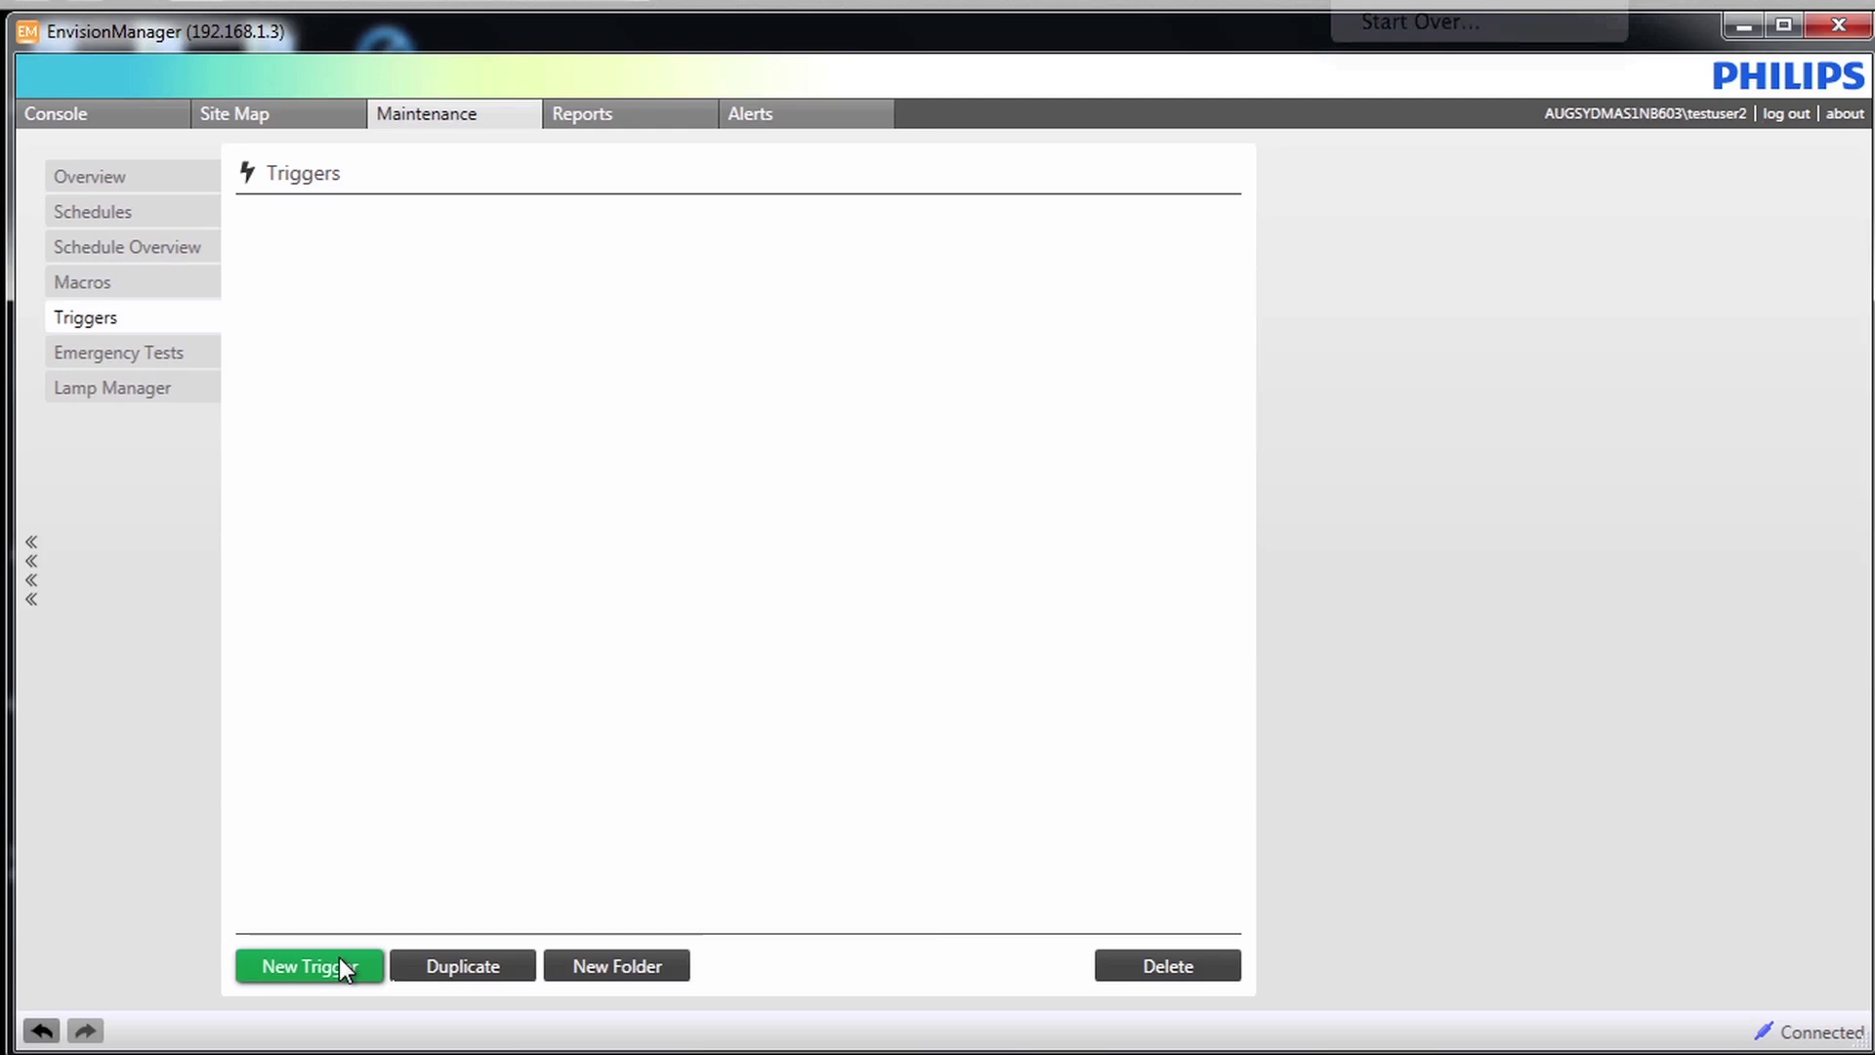
Create a new trigger named 'DALI Trigger'
{"action": "left_click", "coordinate": [338, 957]}
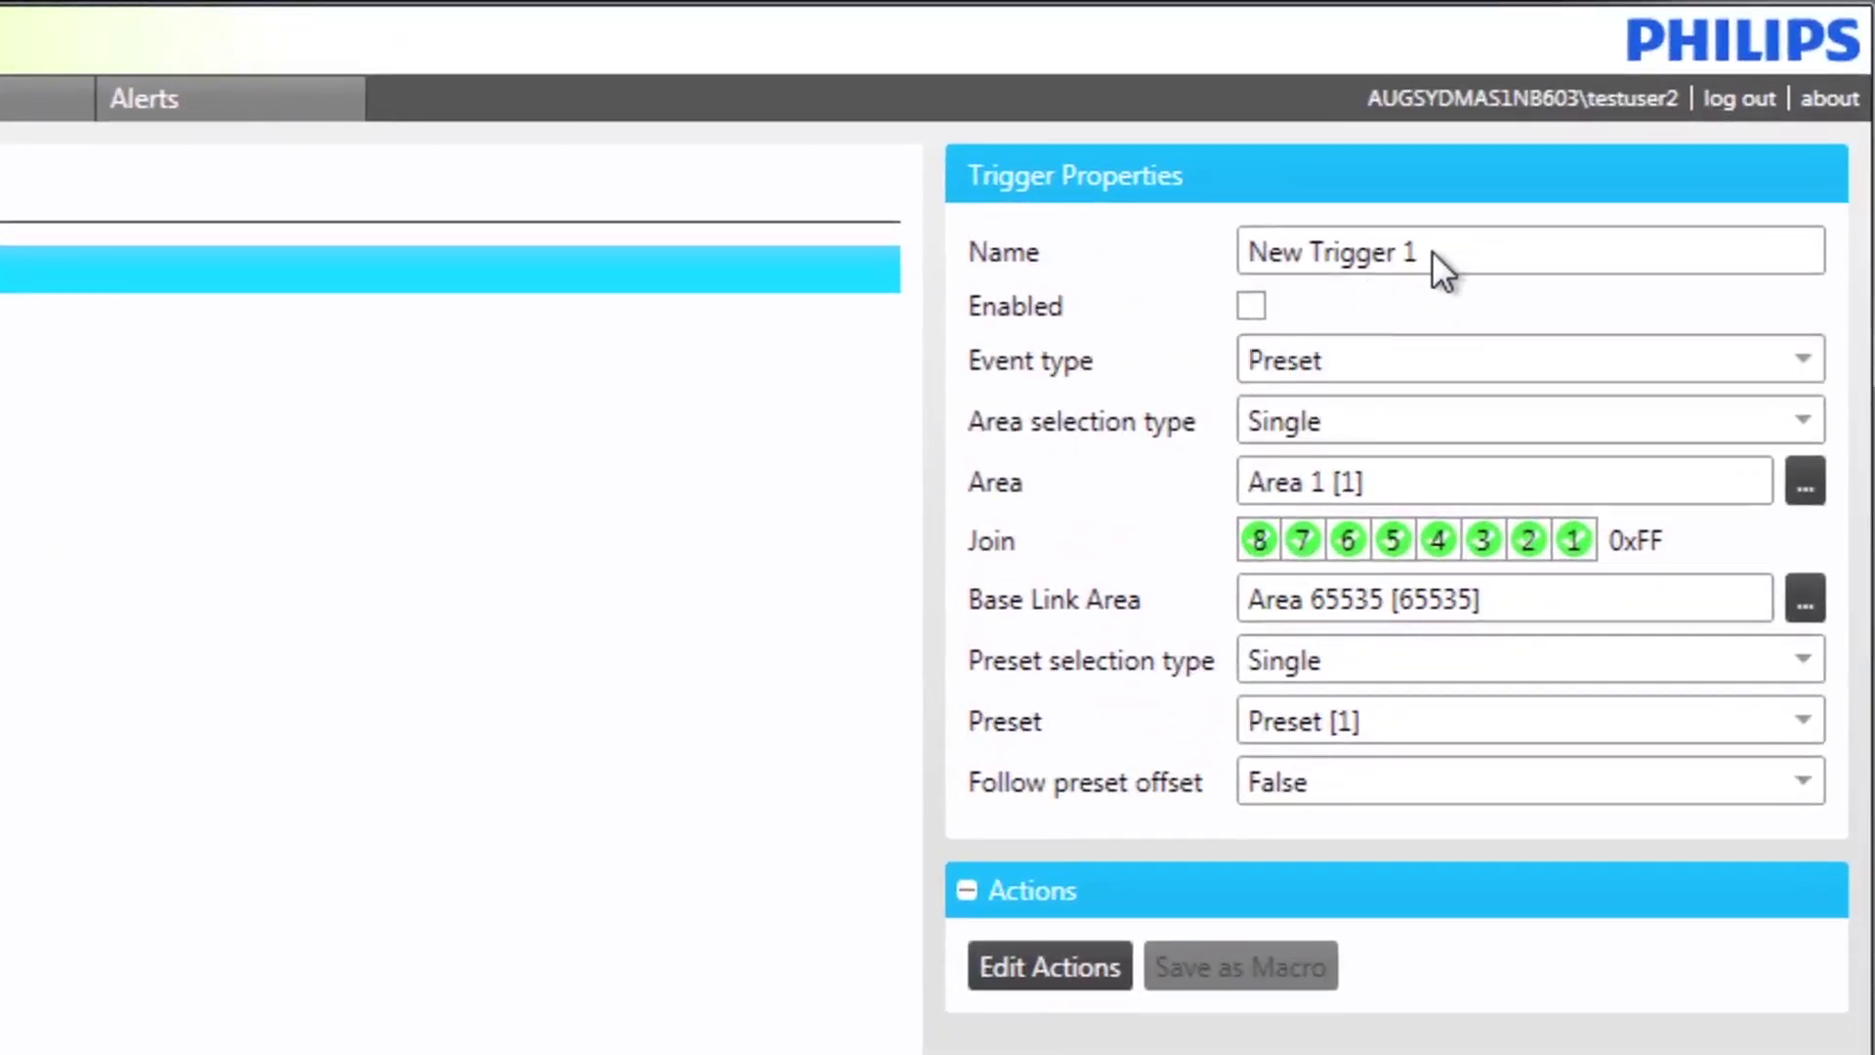
{"action": "left_click", "coordinate": [1416, 252]}
{"action": "key", "text": "ctrl+shift+Left"}
{"action": "key", "text": "ctrl+shift+Left"}
{"action": "key", "text": "ctrl+shift+Left"}
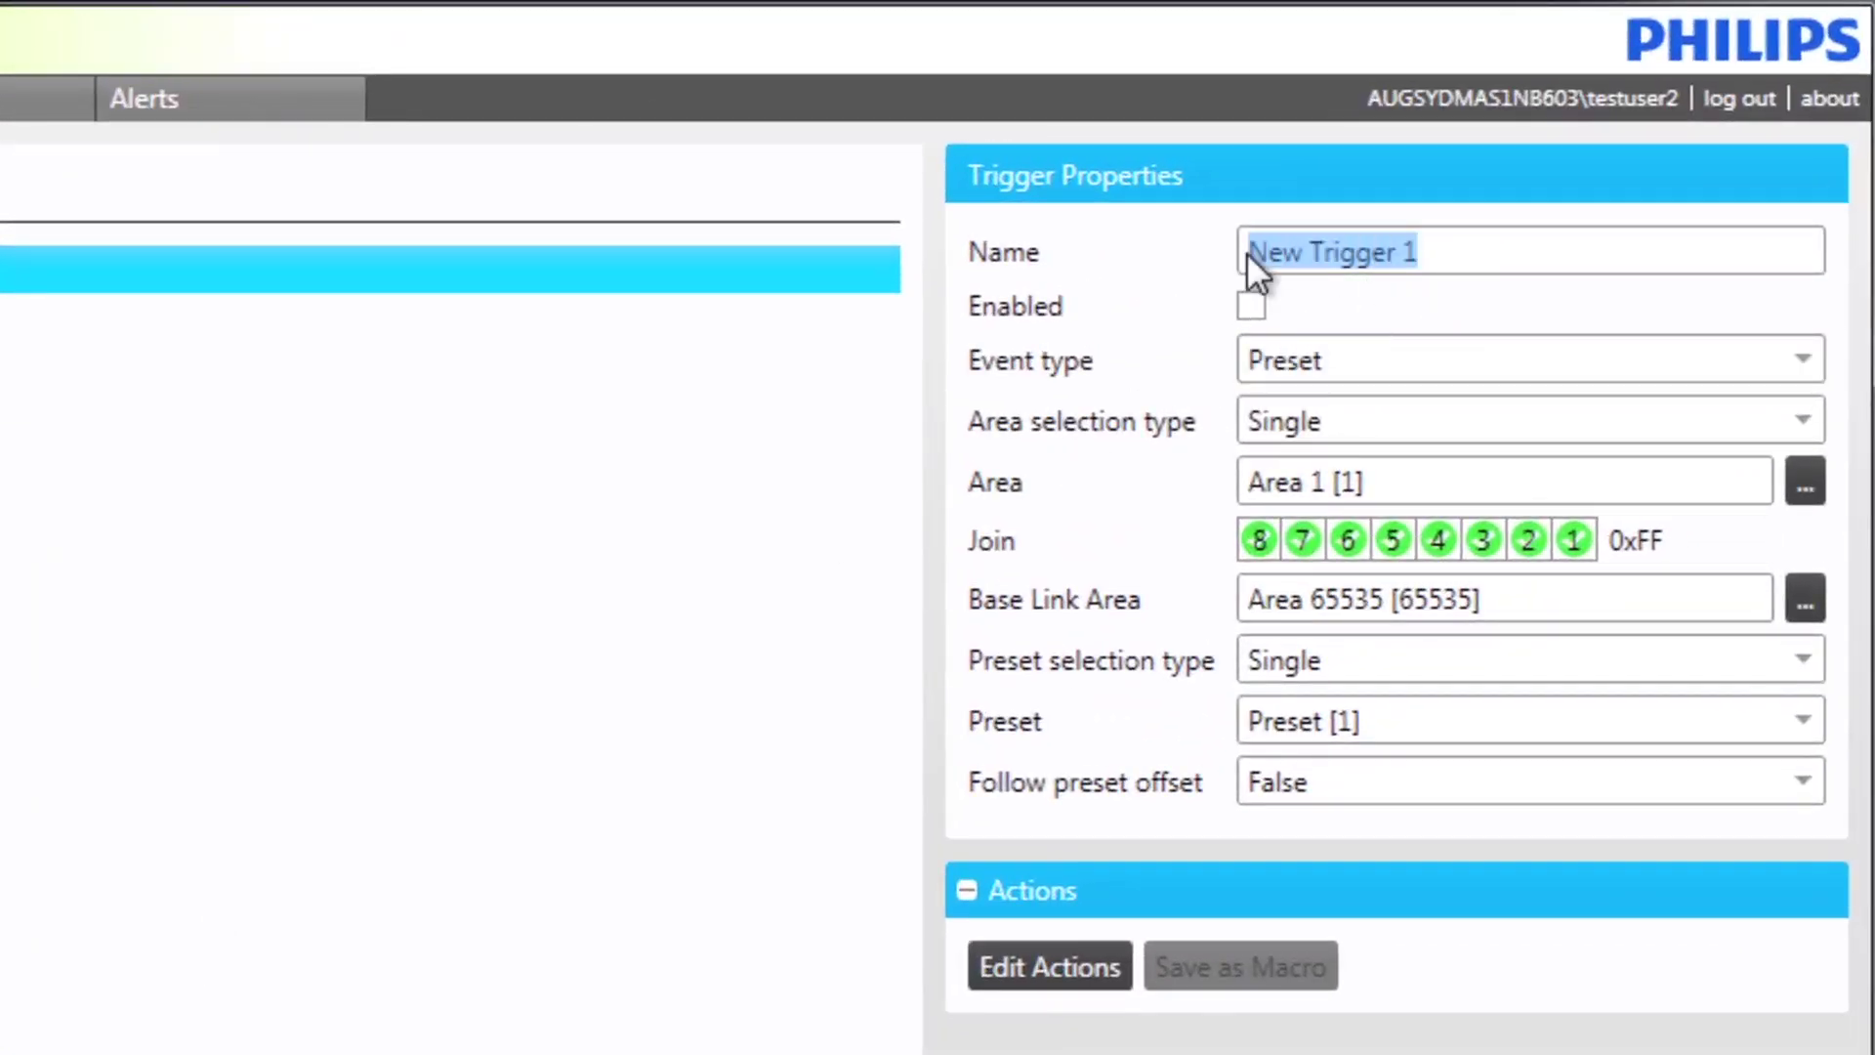
{"action": "type", "text": "DA"}
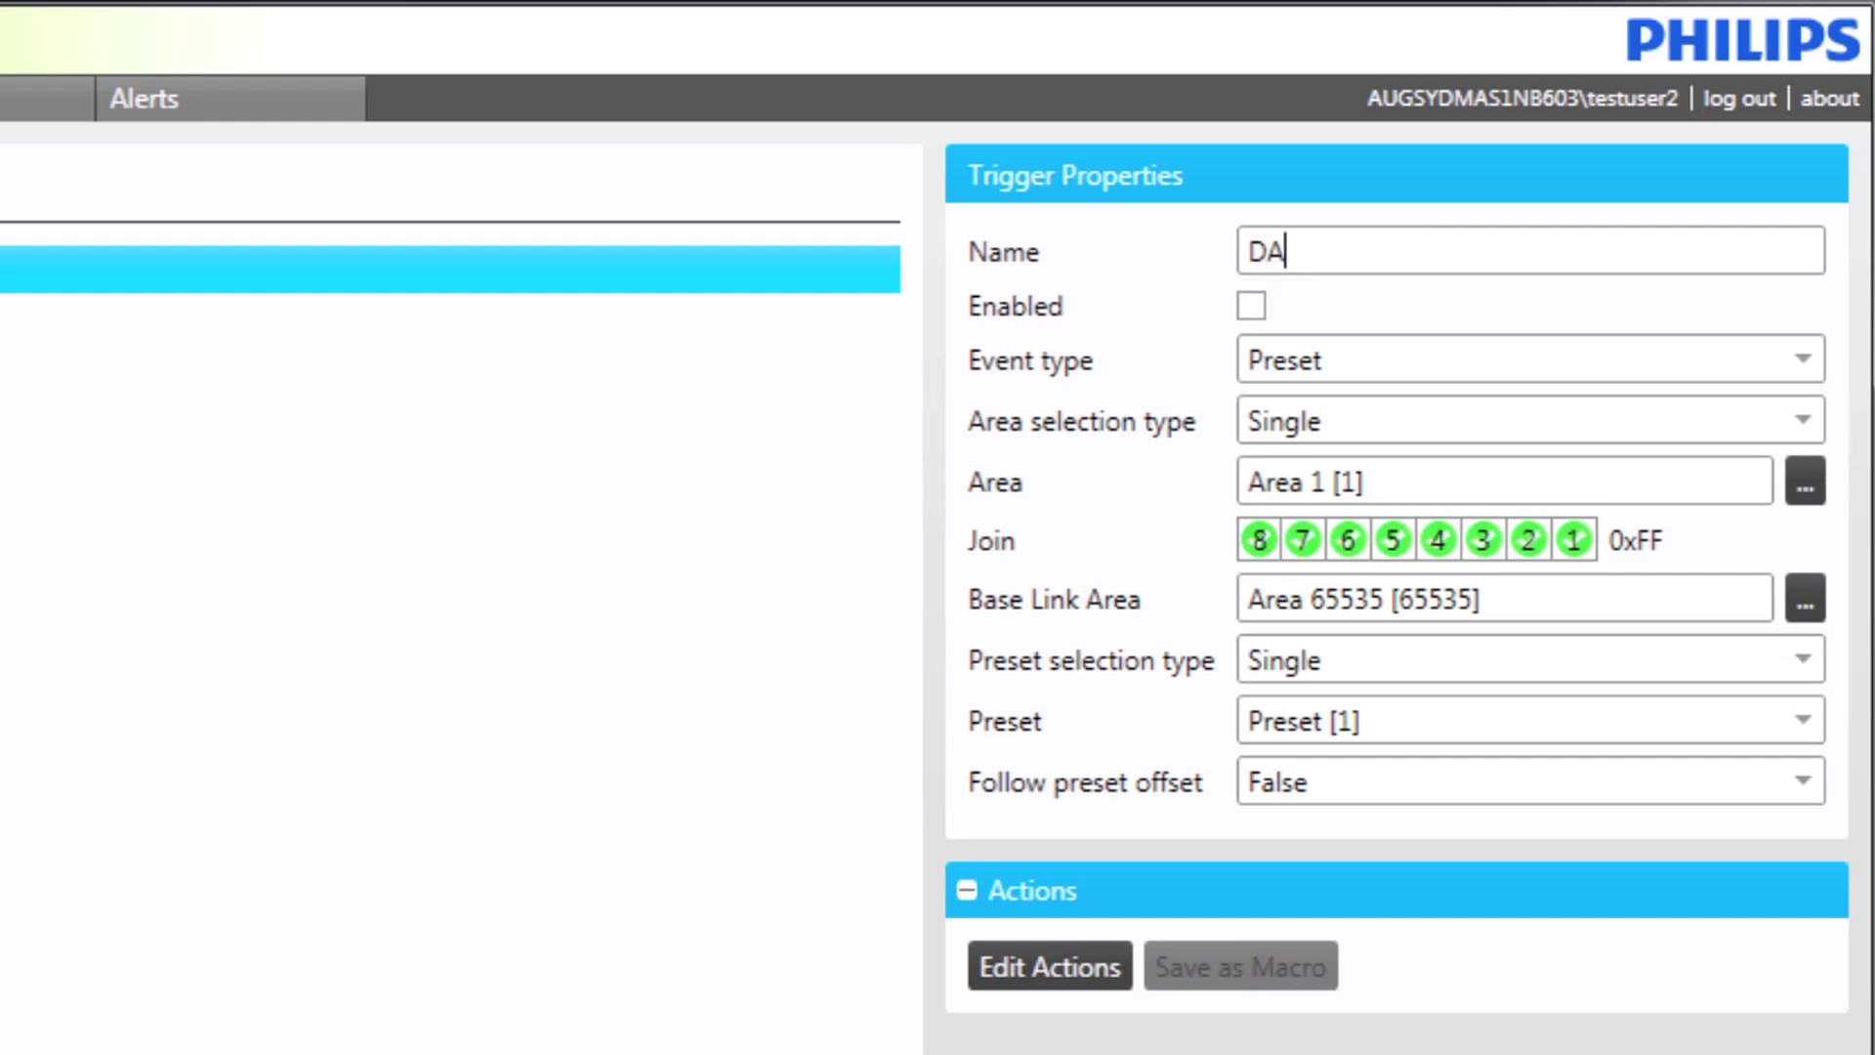
{"action": "type", "text": "LI Trigger"}
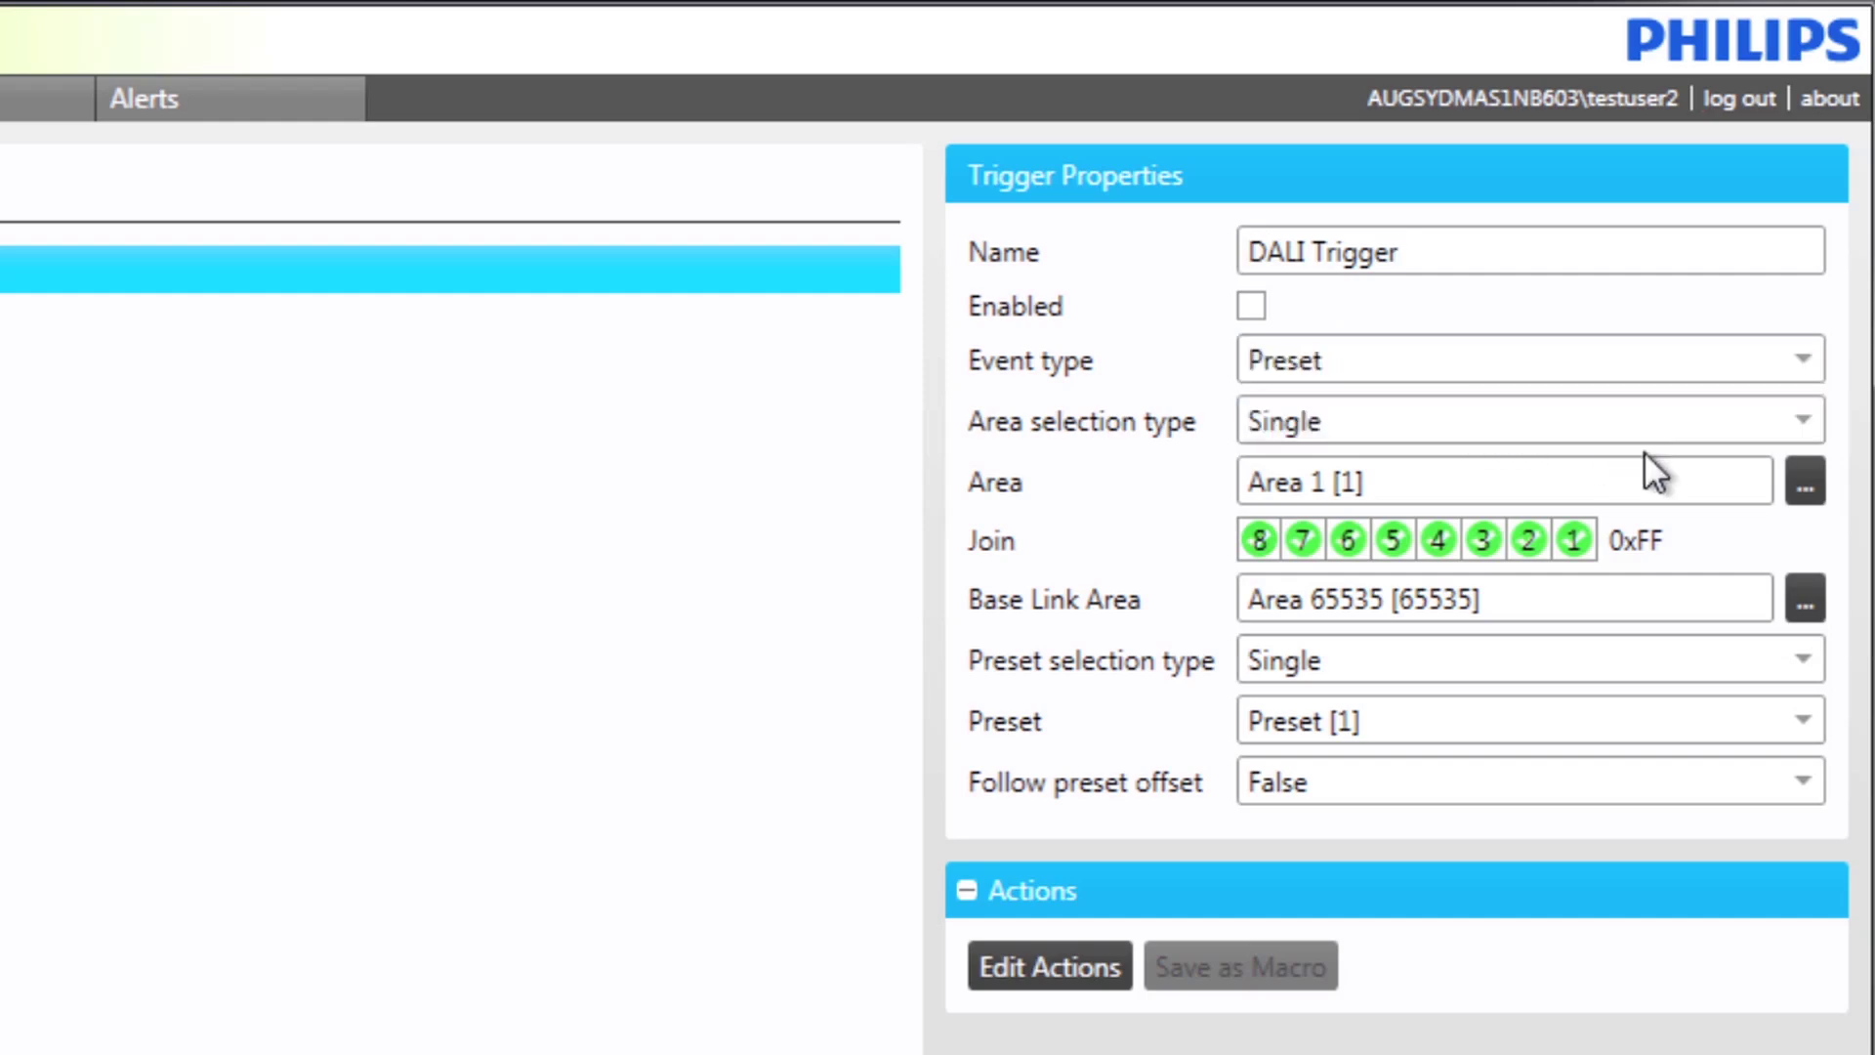
Have the trigger watch area 20 Reception and respond to Preset 5
{"action": "left_click", "coordinate": [1802, 483]}
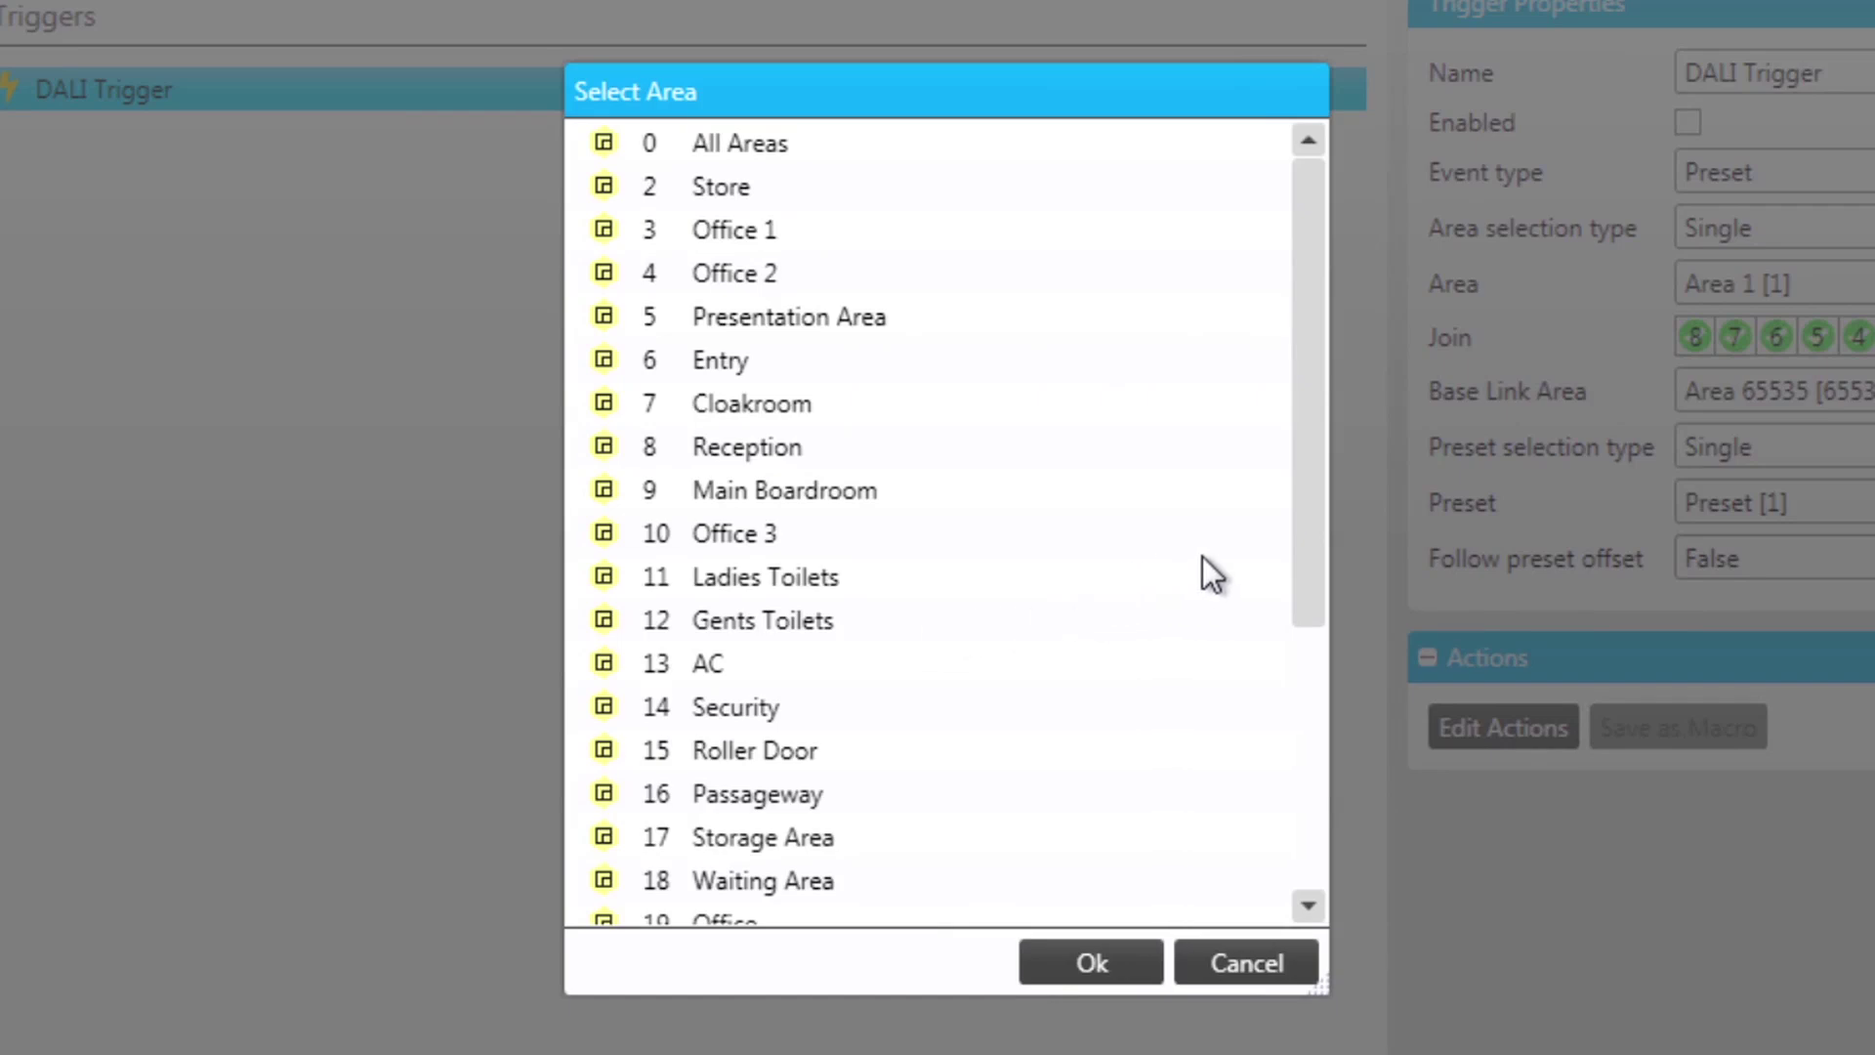
{"action": "left_click_drag", "start_coordinate": [1303, 520], "coordinate": [1305, 640]}
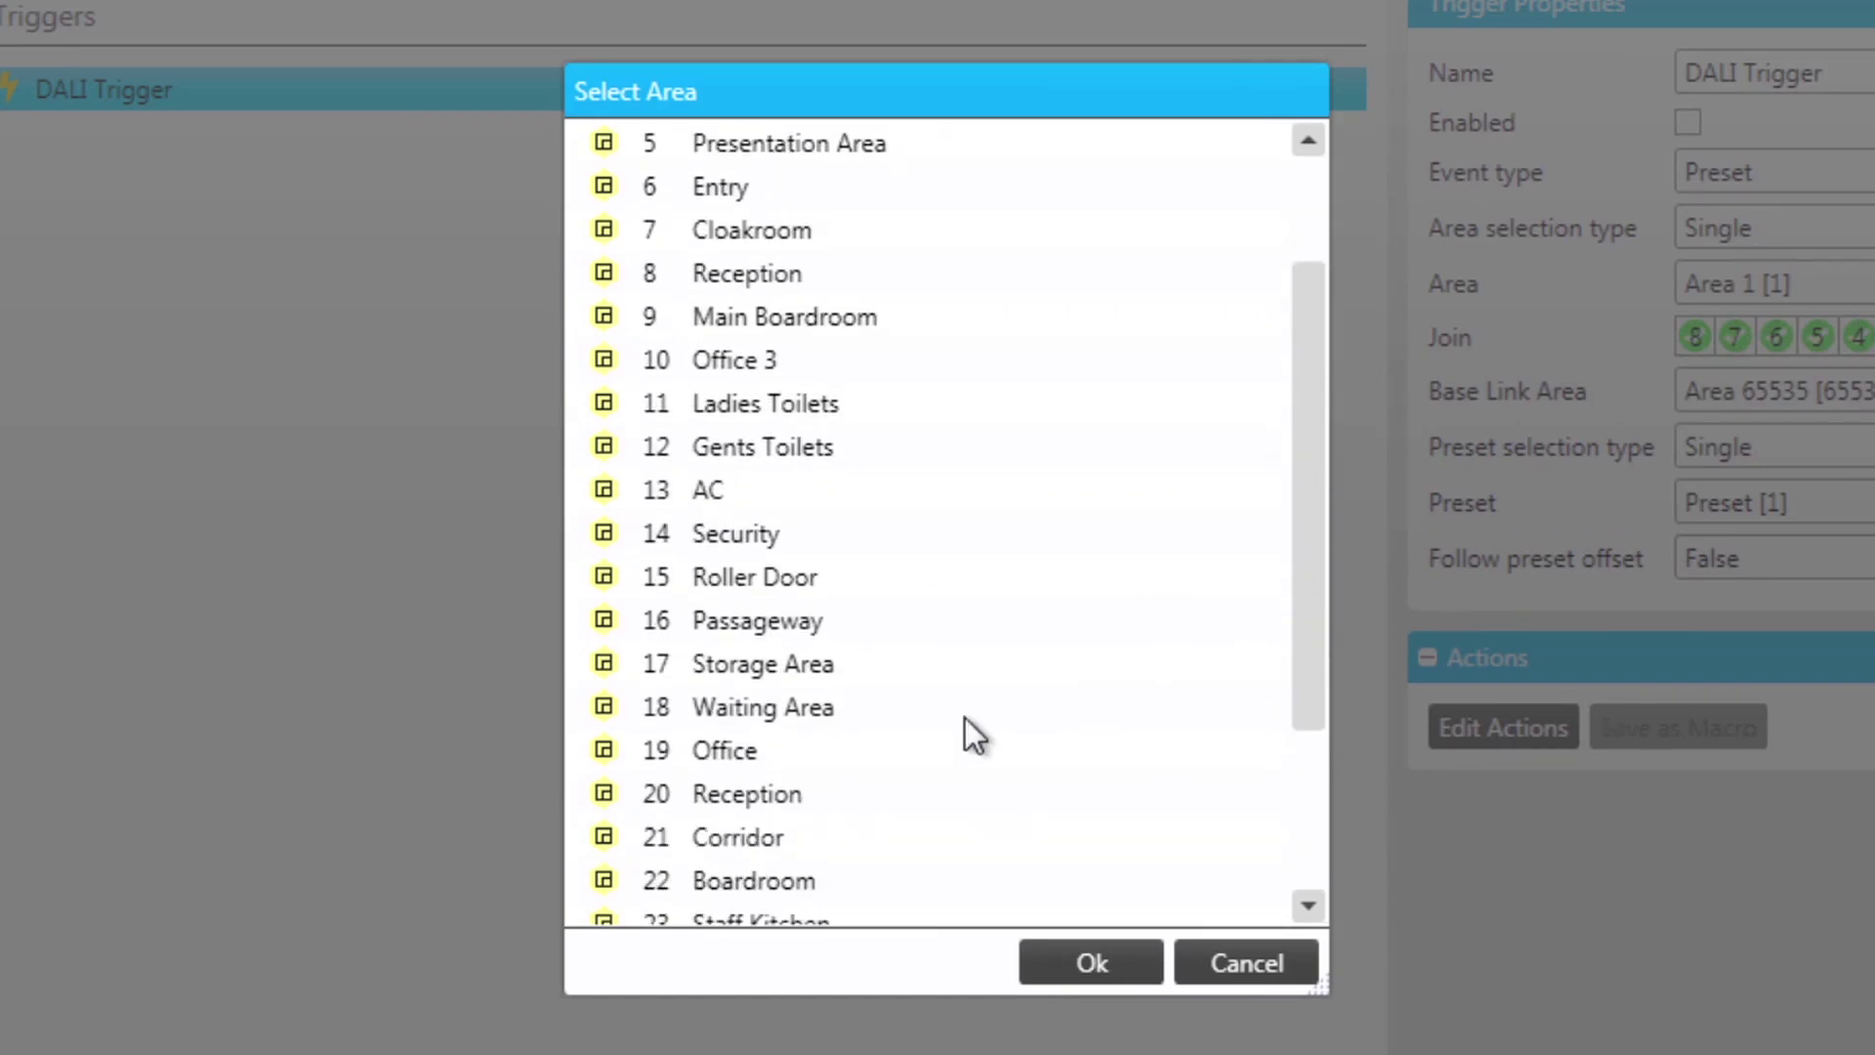
{"action": "left_click", "coordinate": [787, 797]}
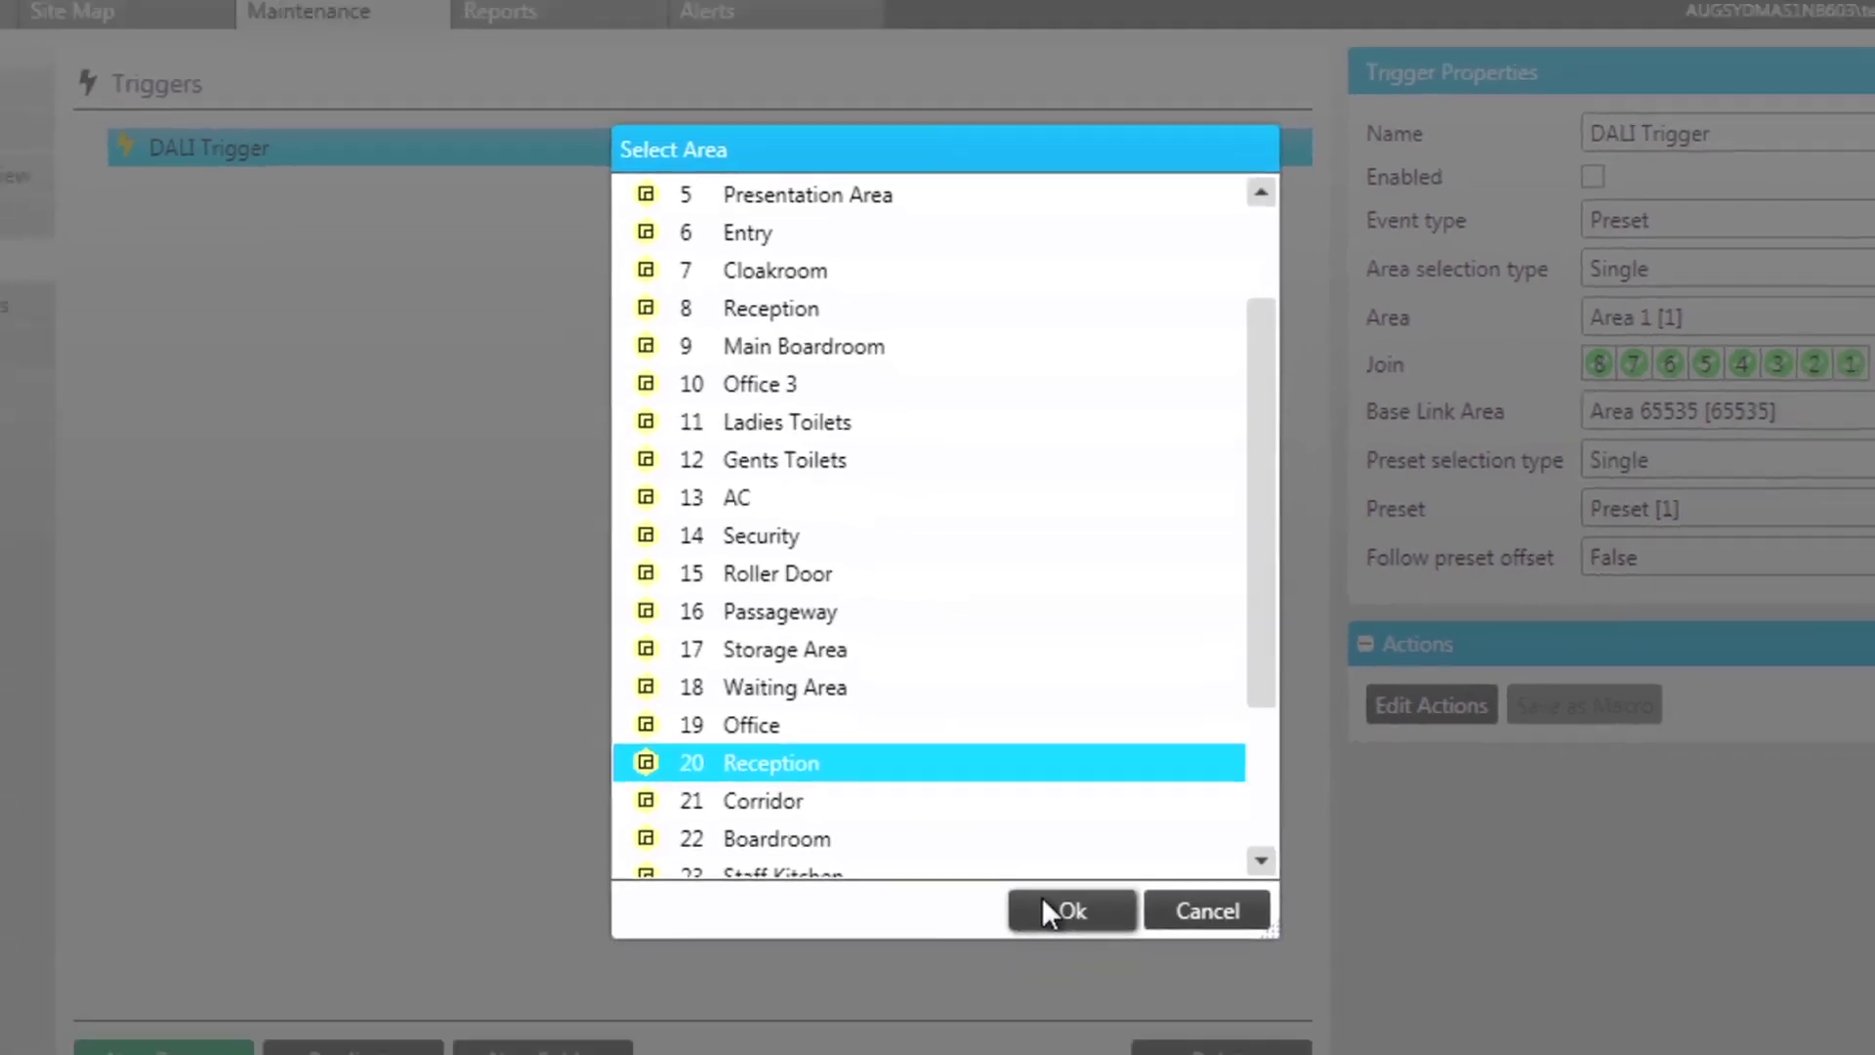
{"action": "left_click", "coordinate": [1079, 962]}
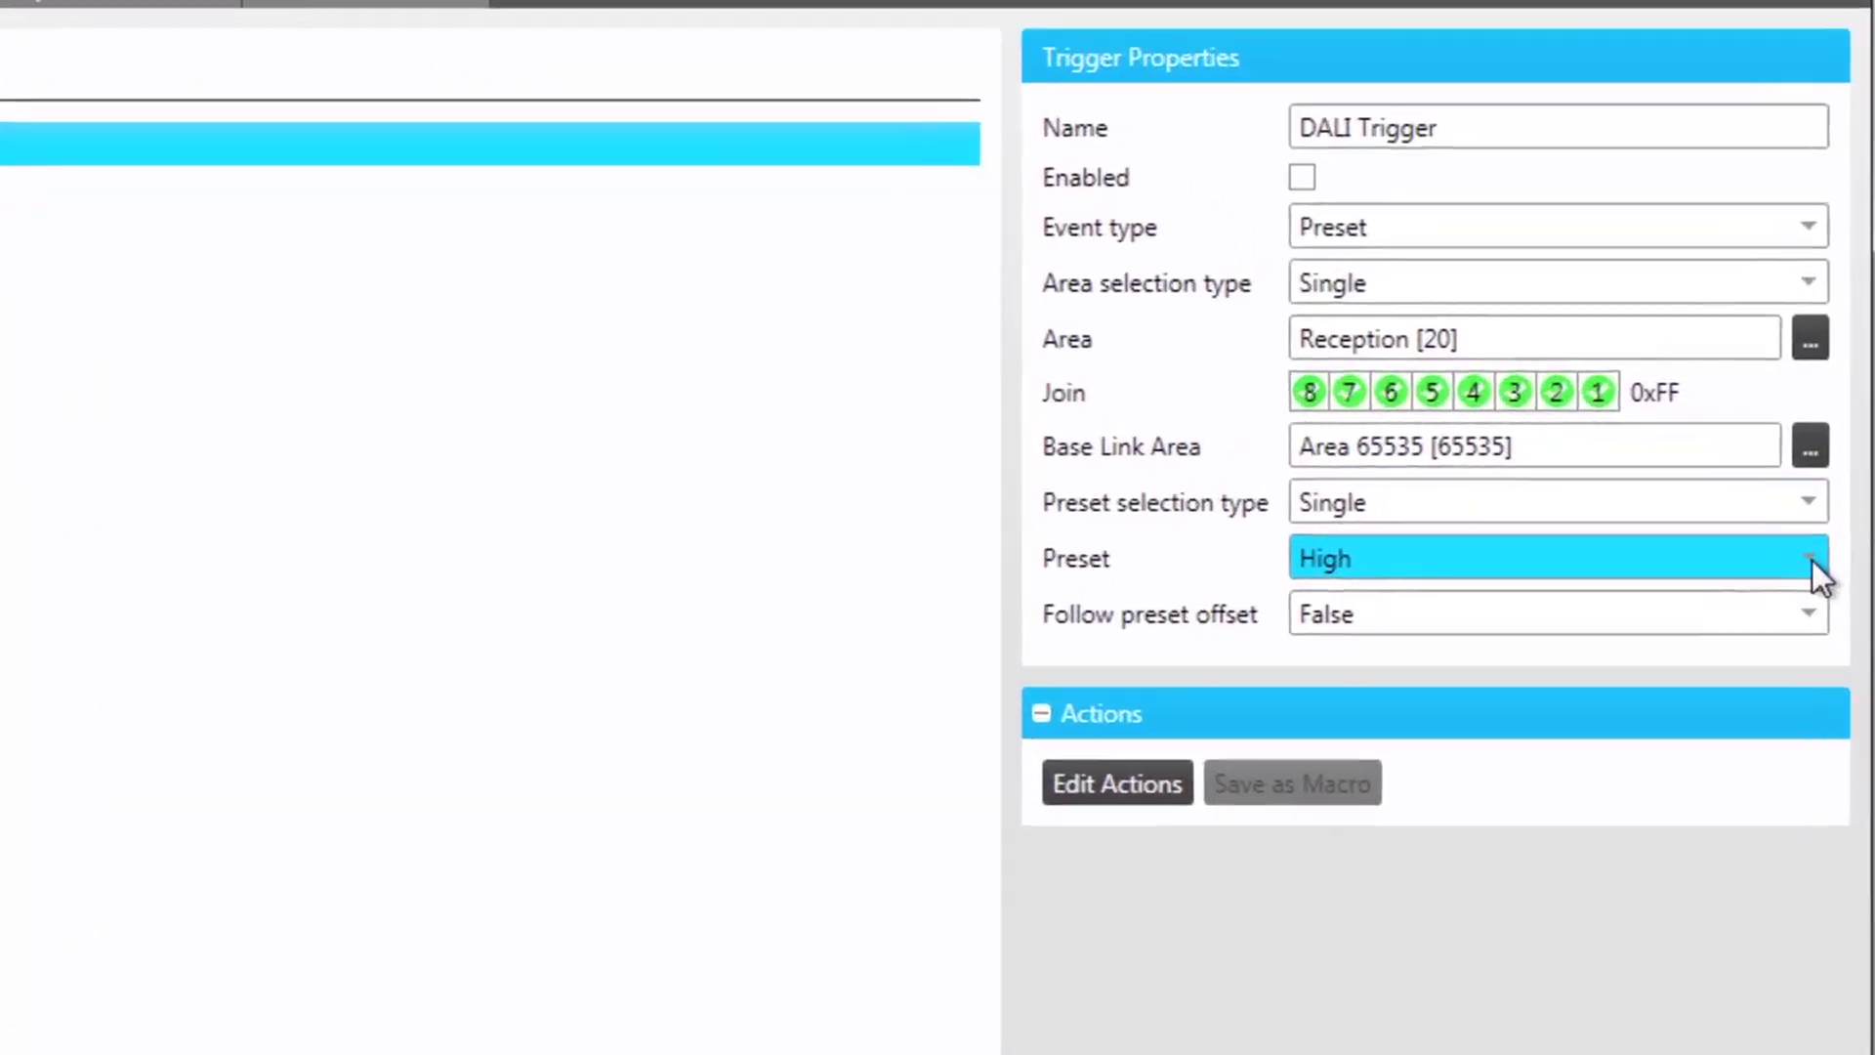
{"action": "left_click", "coordinate": [1822, 521]}
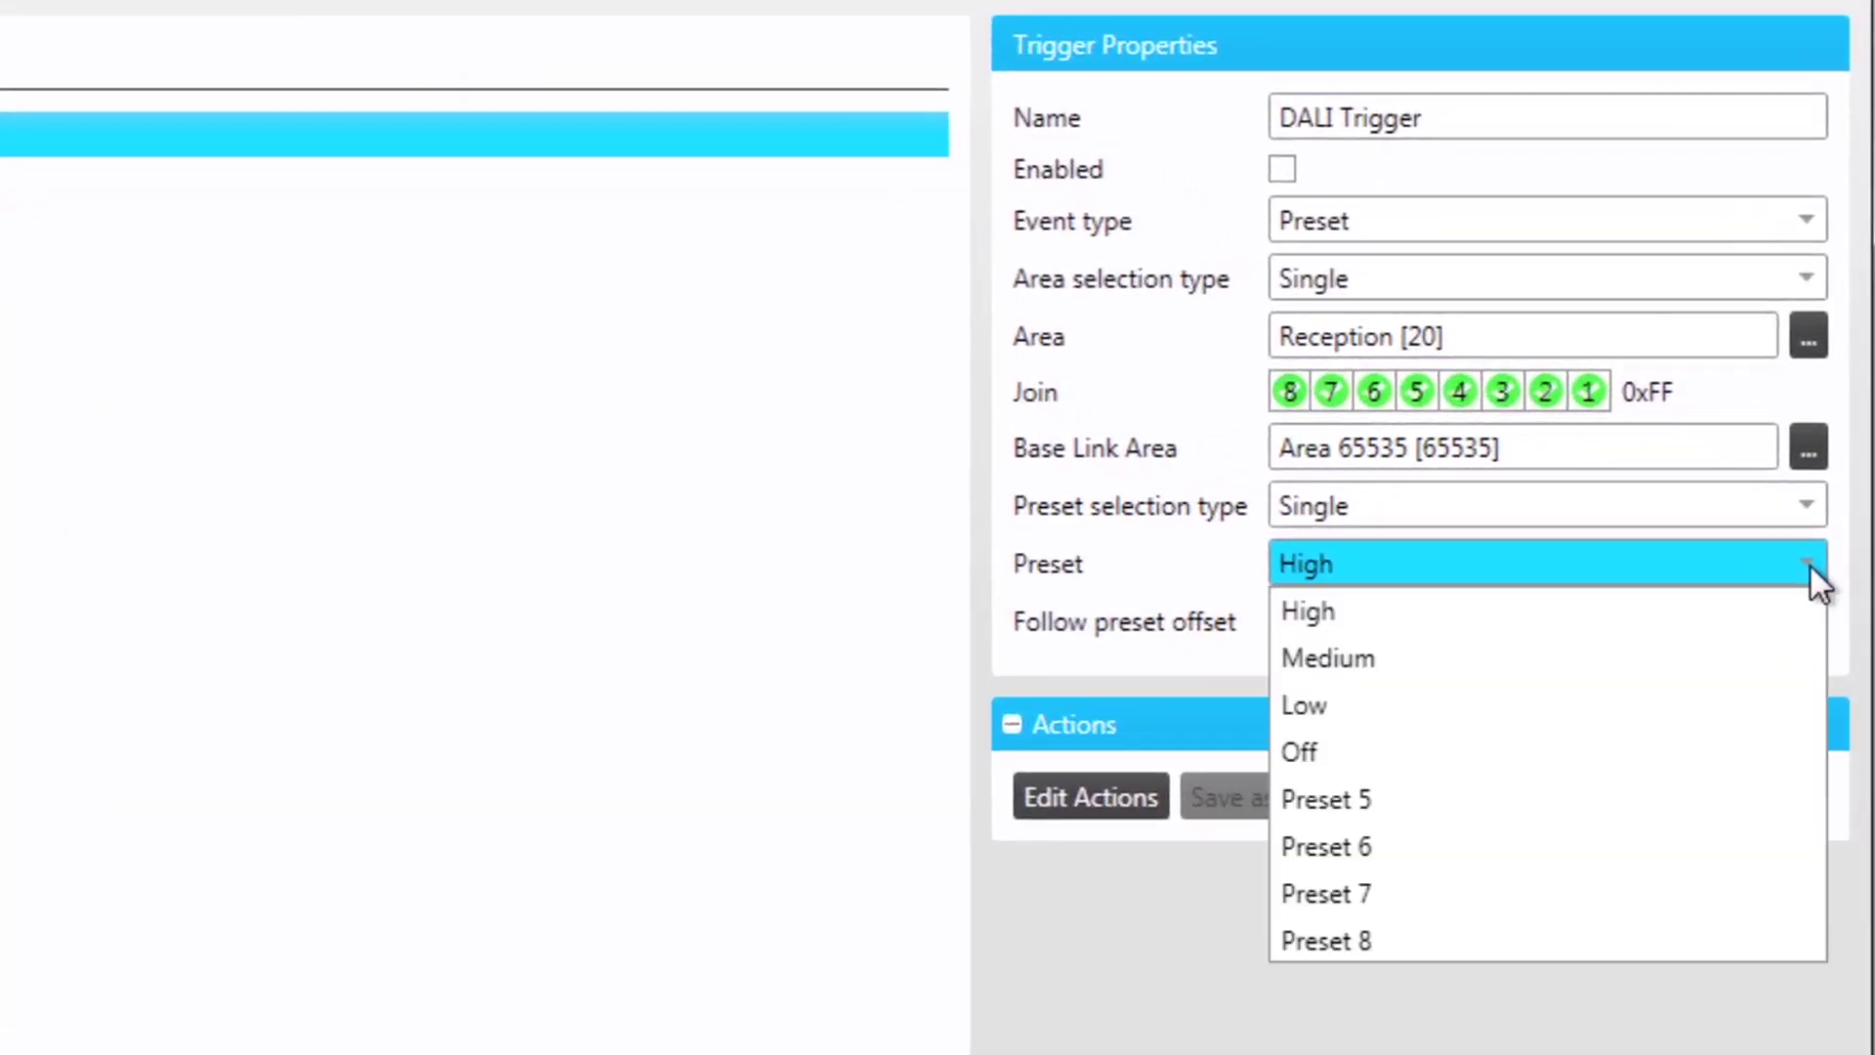
{"action": "left_click", "coordinate": [1619, 780]}
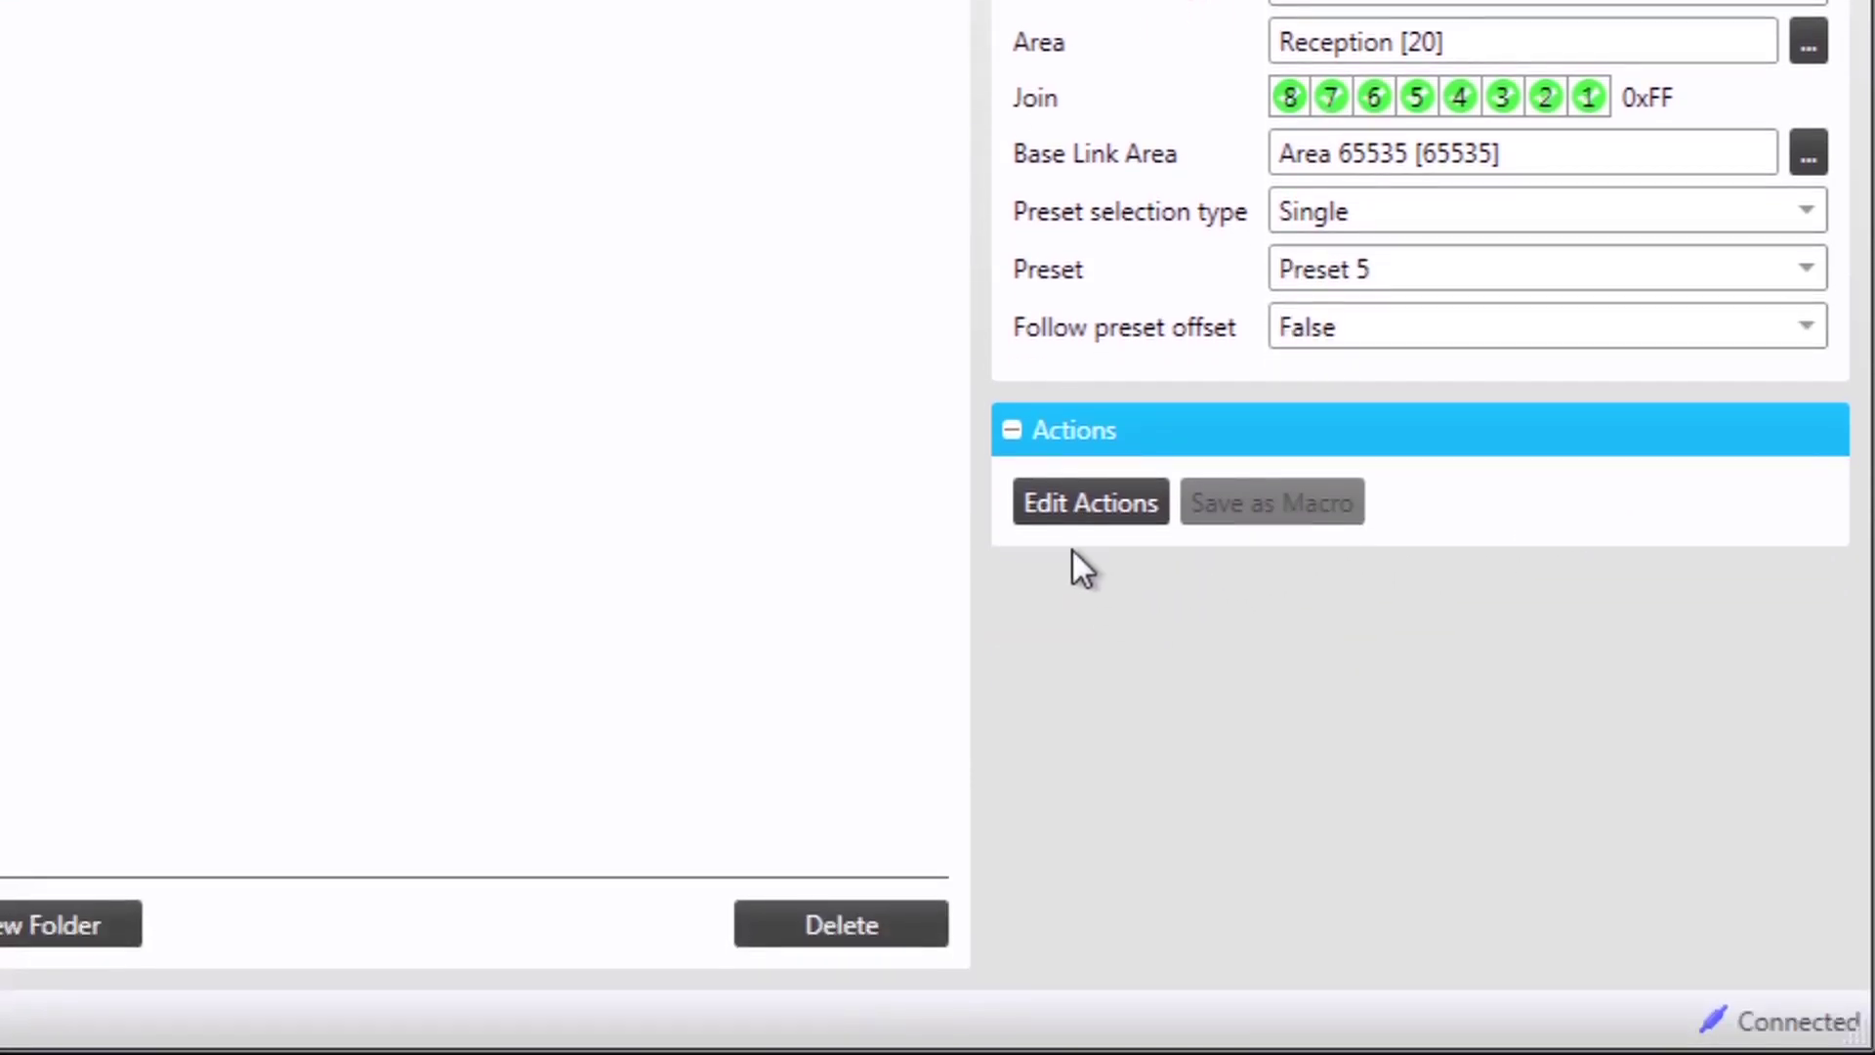
{"action": "left_click", "coordinate": [1074, 513]}
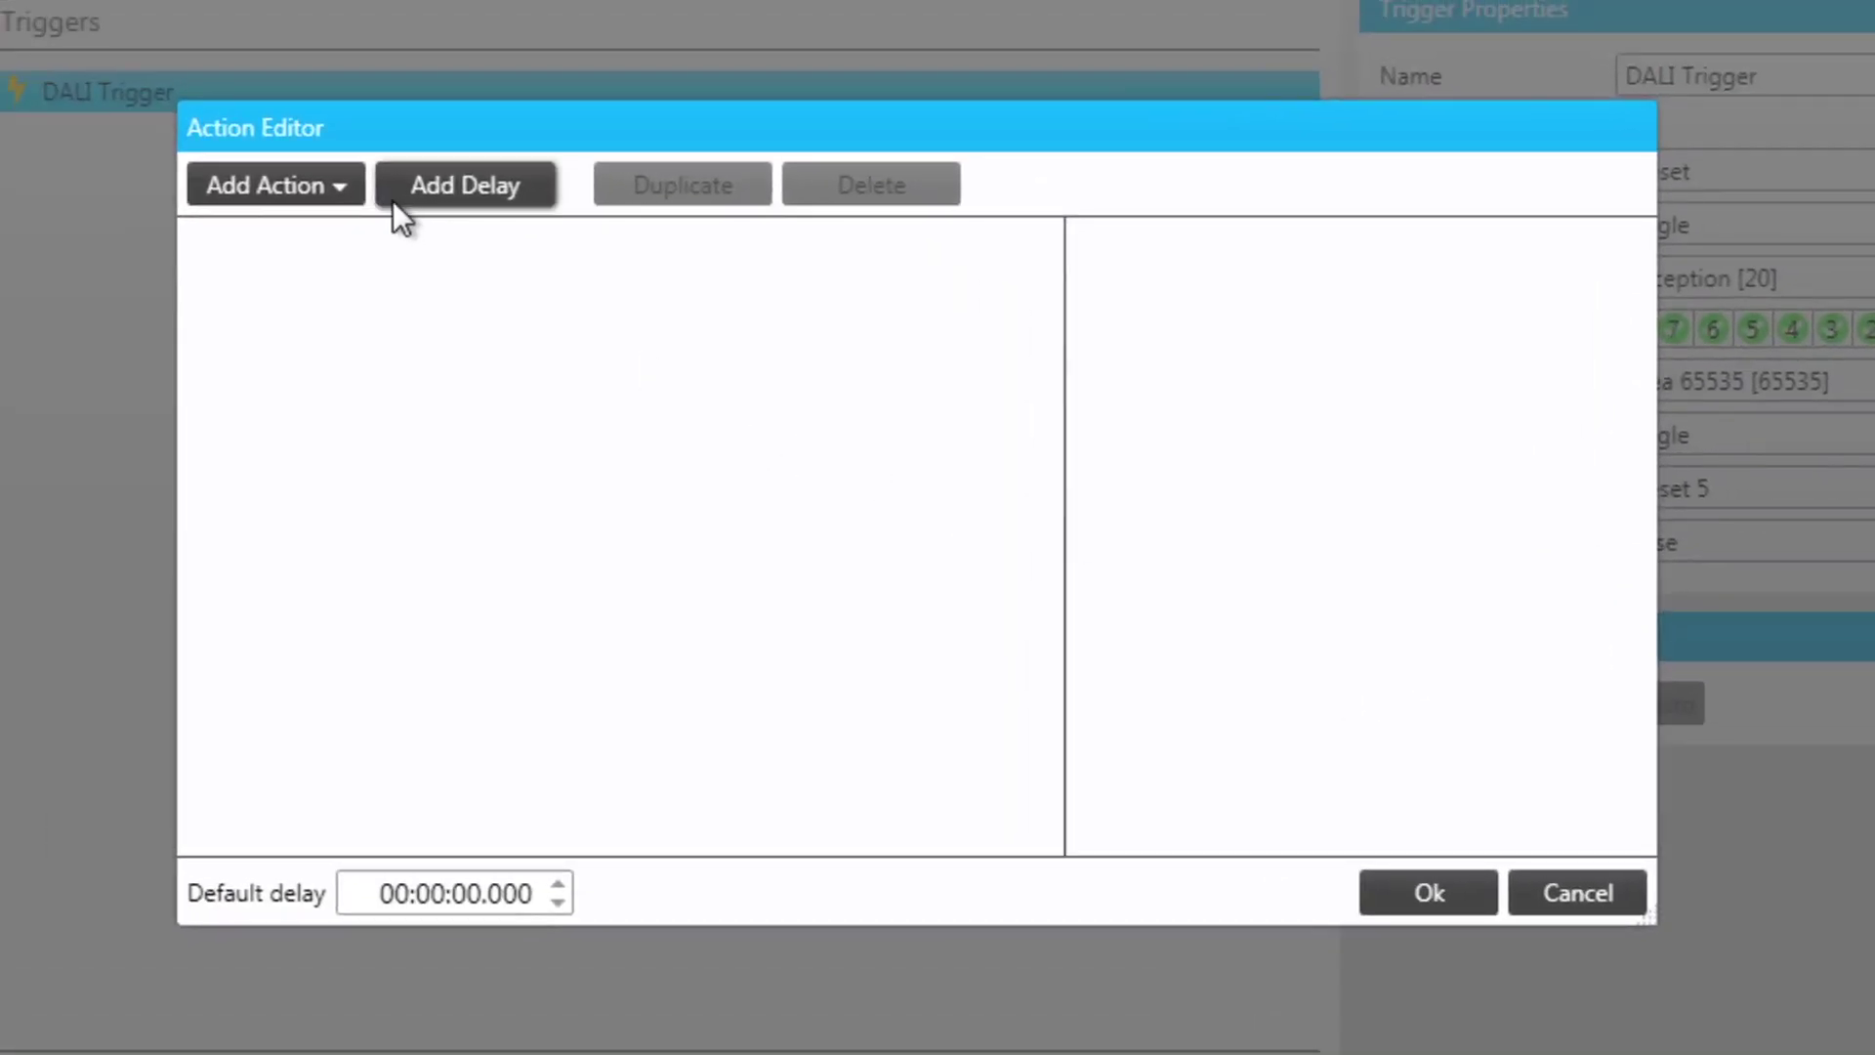
Add a Macro Control action that starts Dali Macro to the DALI Trigger
{"action": "left_click", "coordinate": [349, 184]}
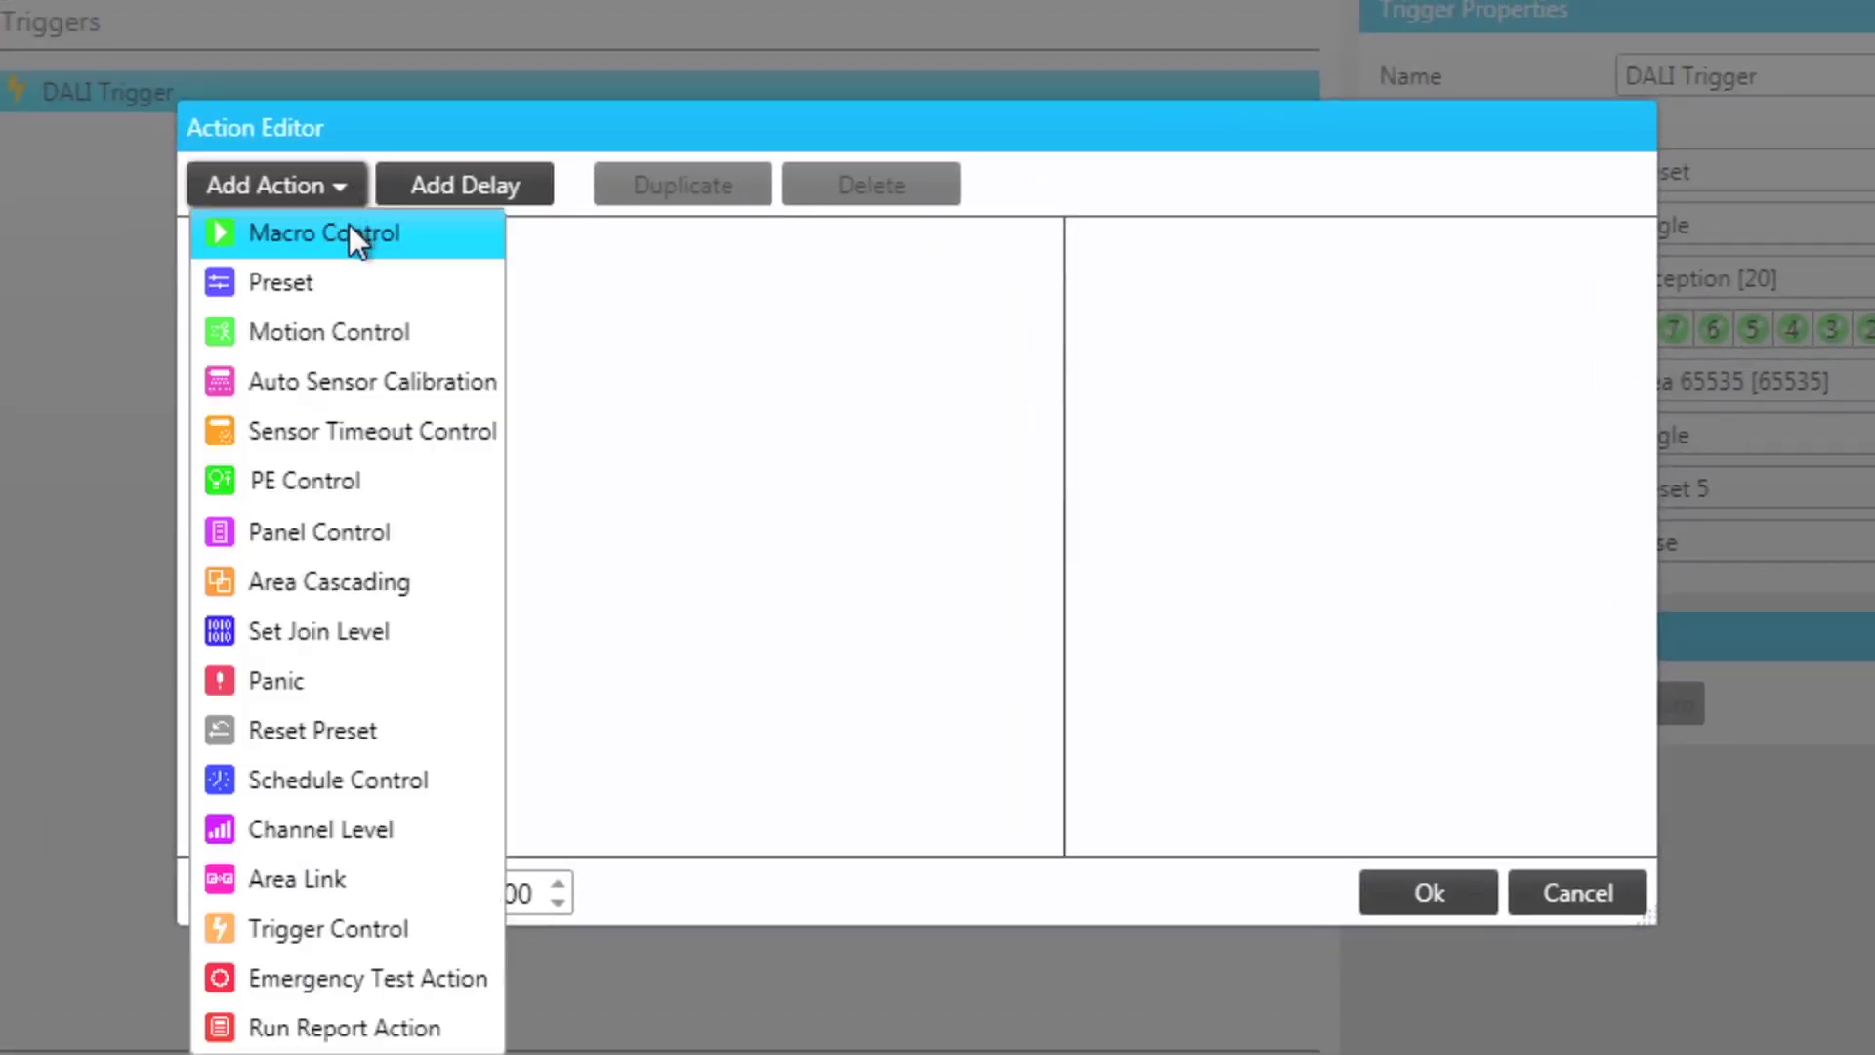
{"action": "left_click", "coordinate": [349, 225]}
{"action": "left_click", "coordinate": [367, 244]}
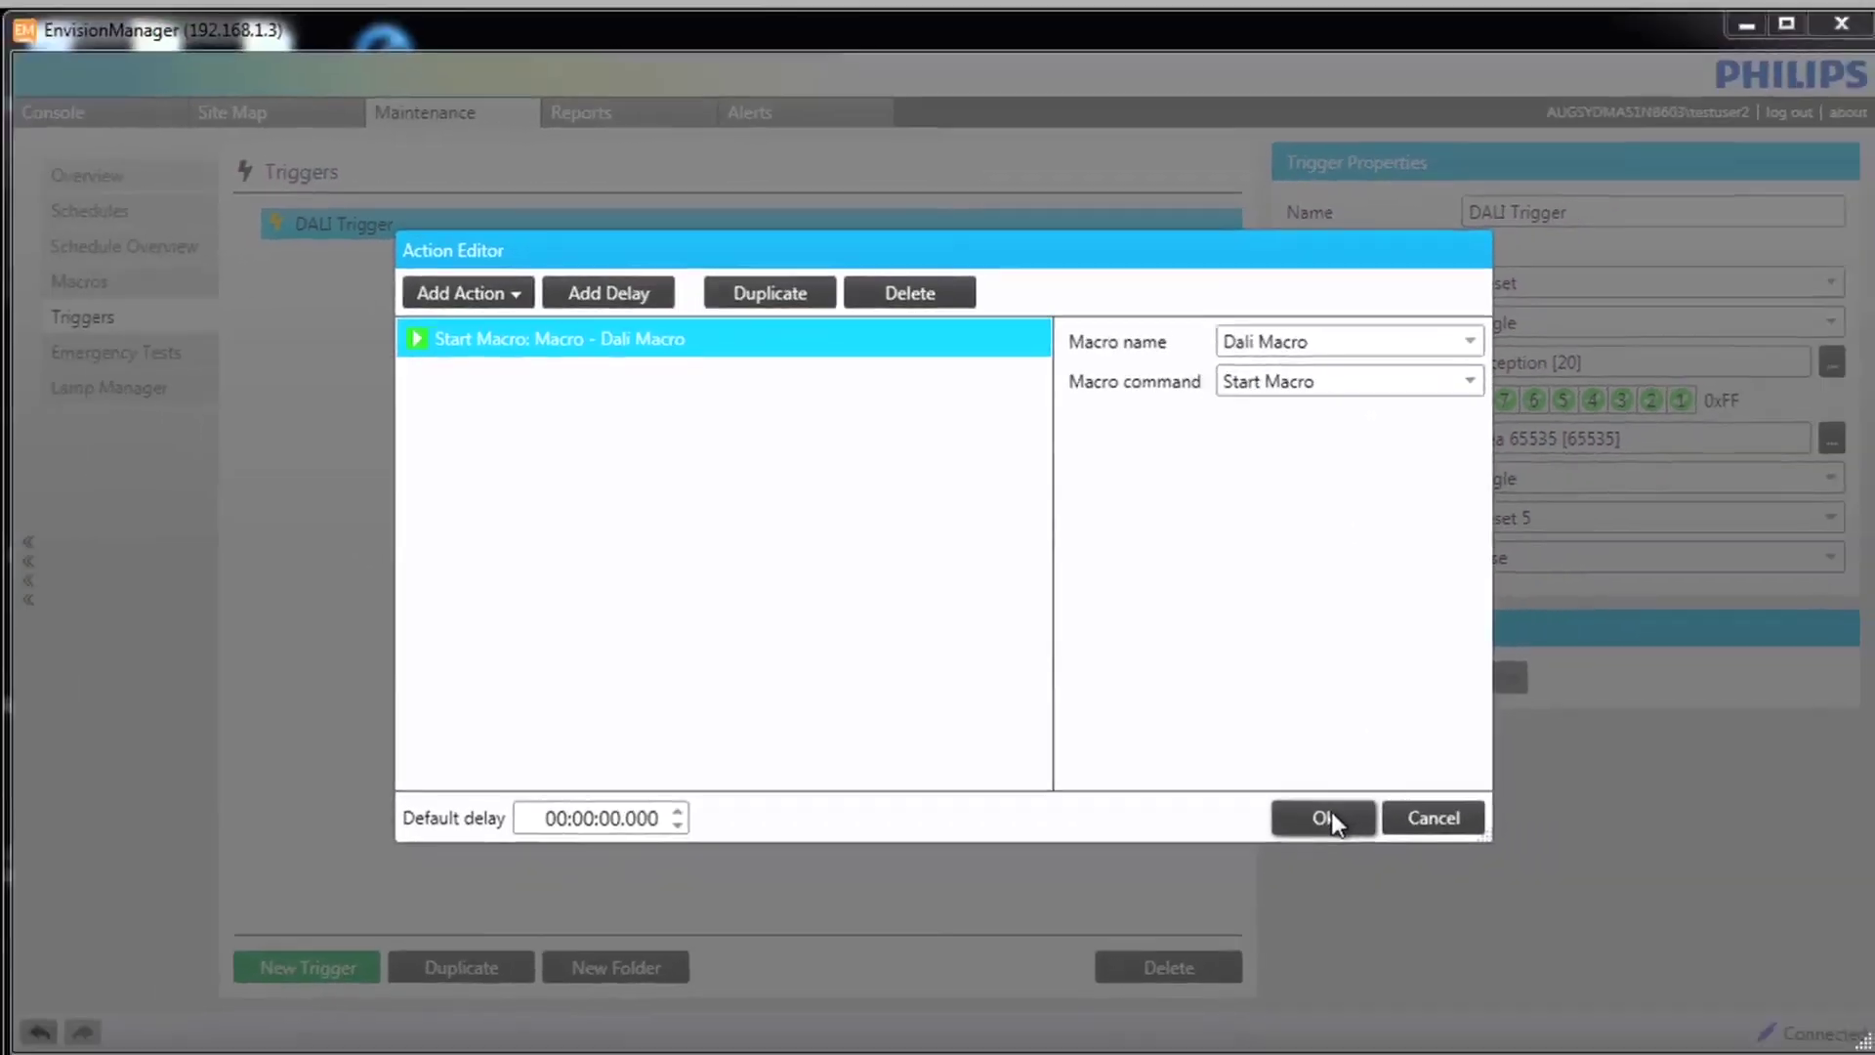
{"action": "left_click", "coordinate": [1429, 892]}
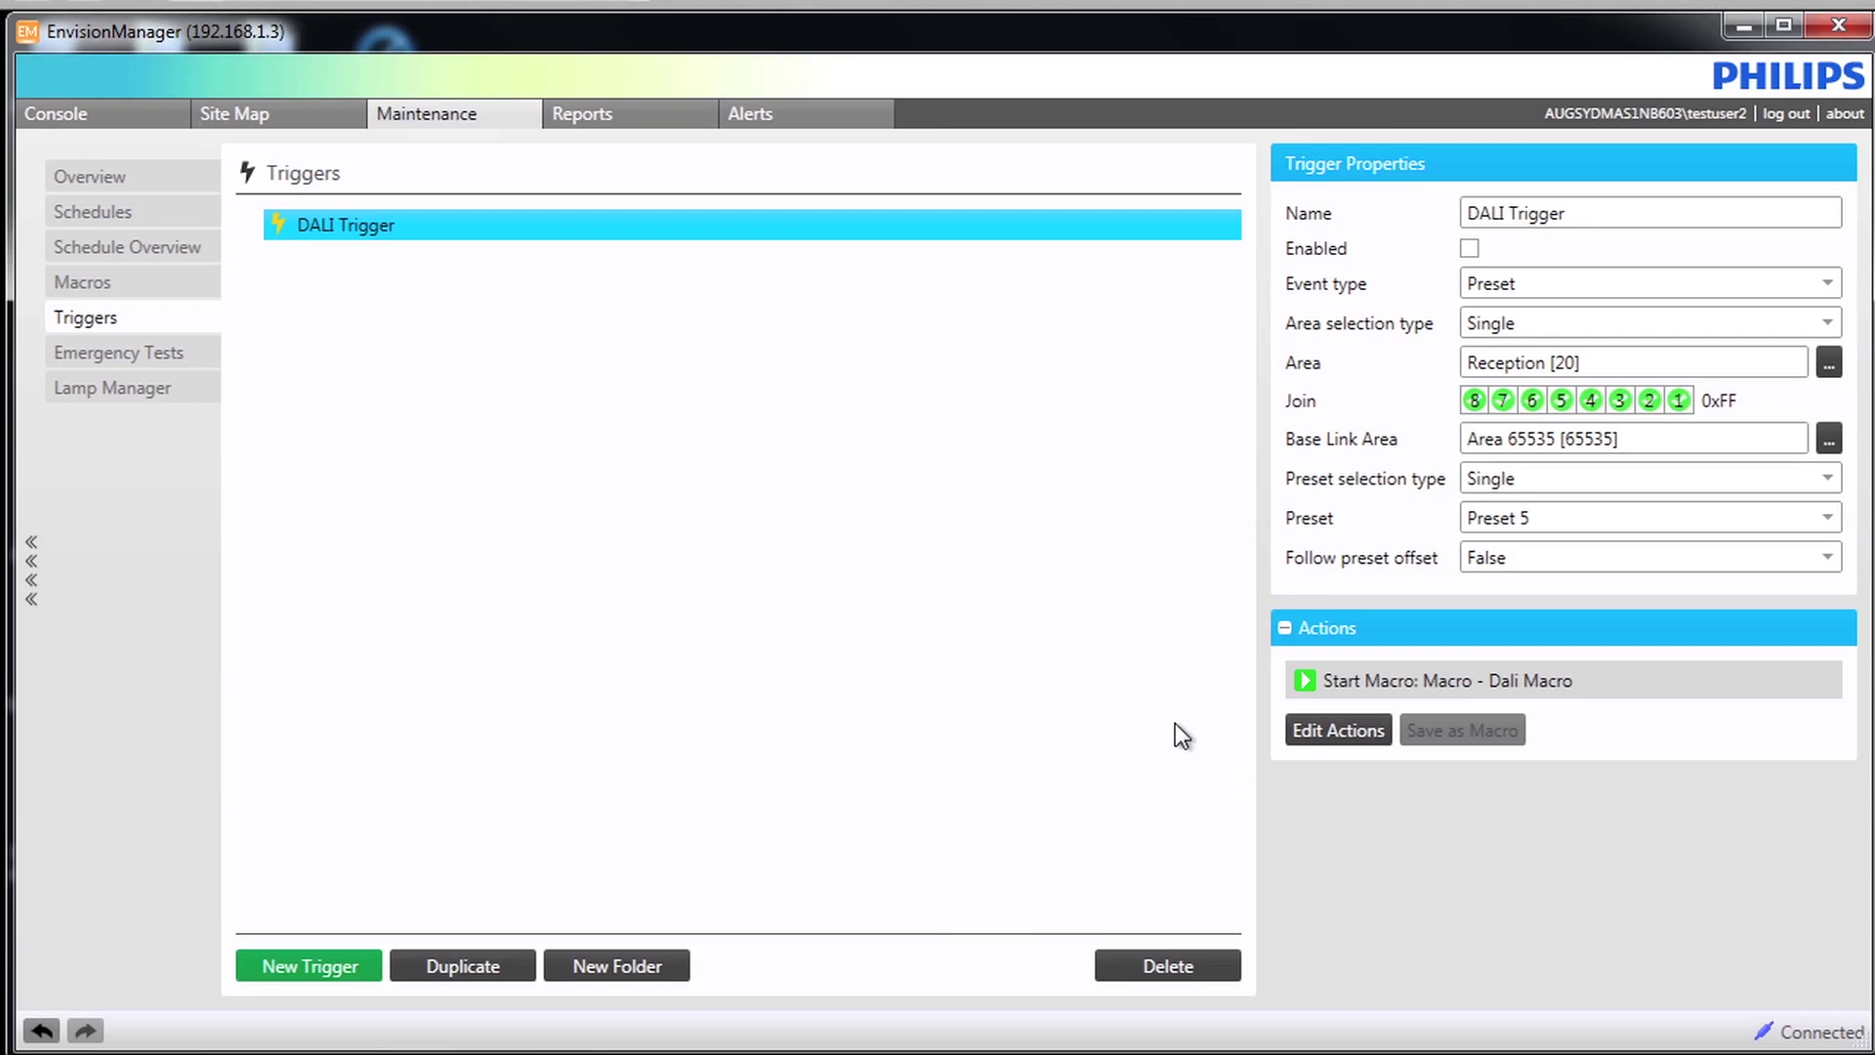
{"action": "left_click", "coordinate": [283, 121]}
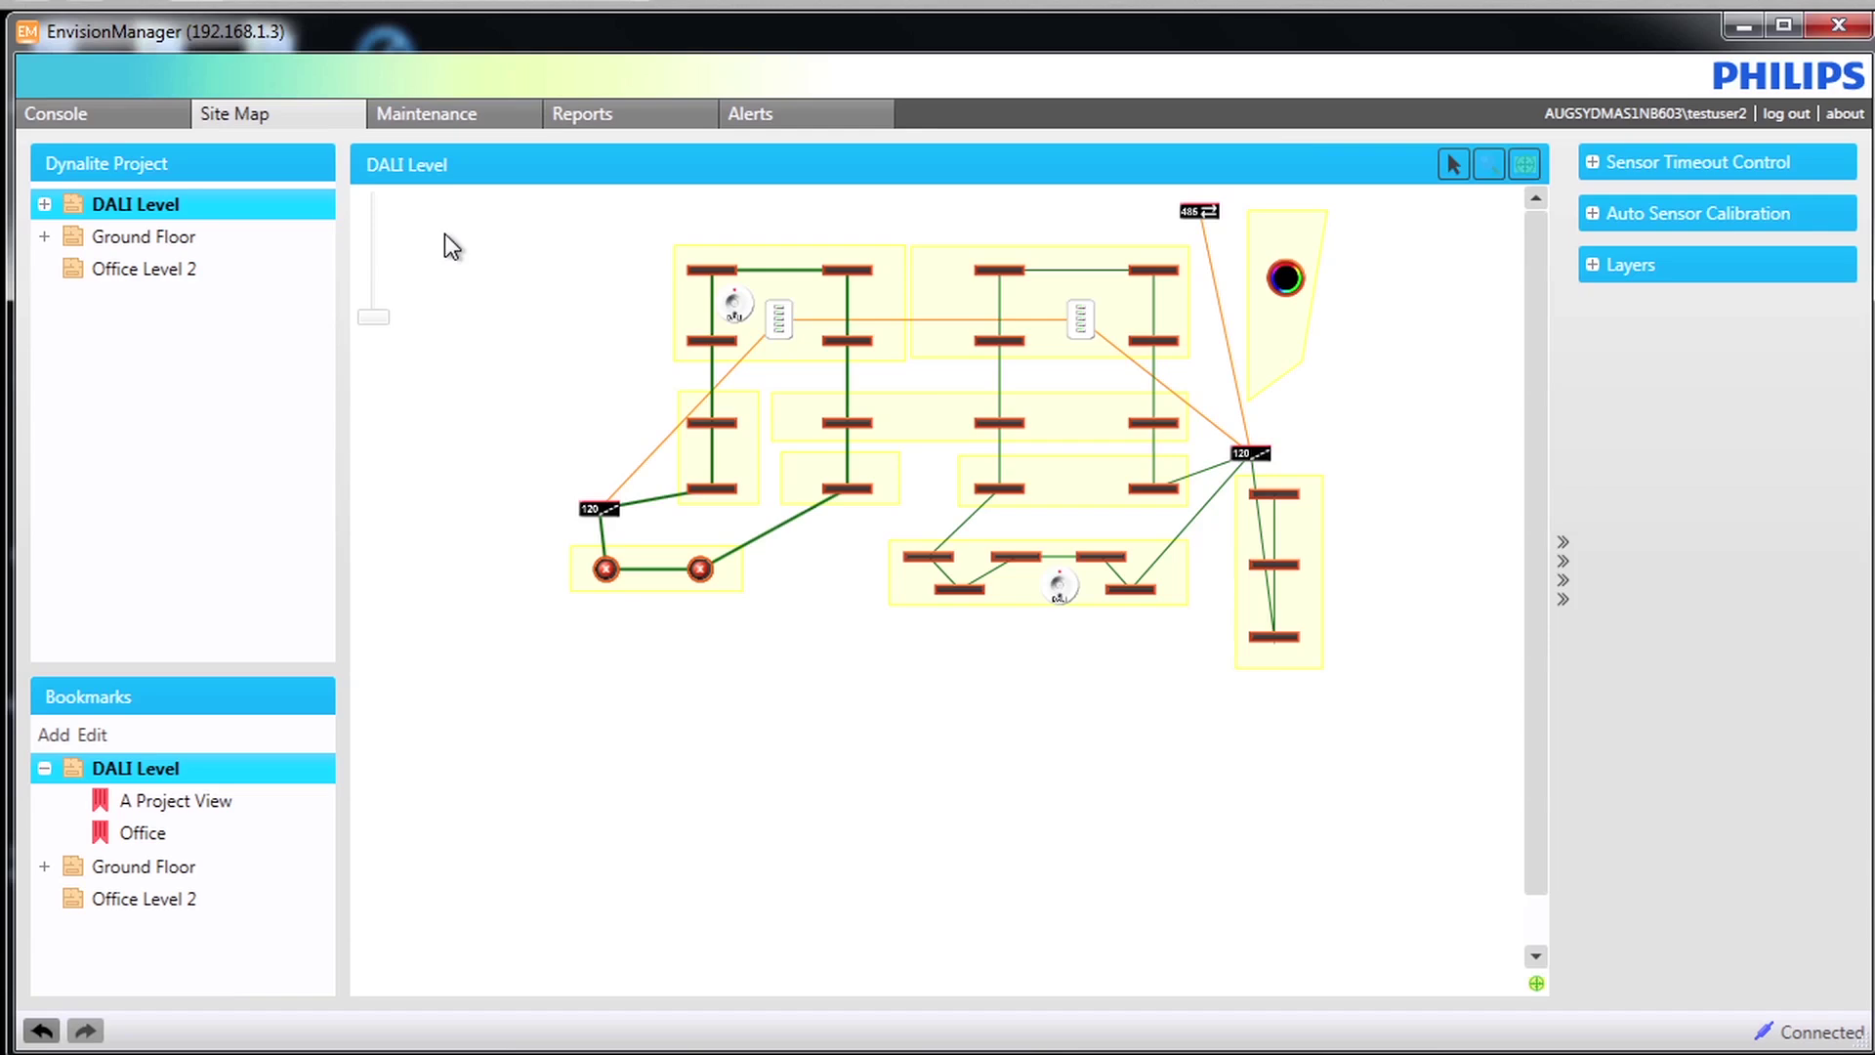
Test by recalling Preset 5 for Reception on the site map, then add another trigger
{"action": "left_click", "coordinate": [729, 452]}
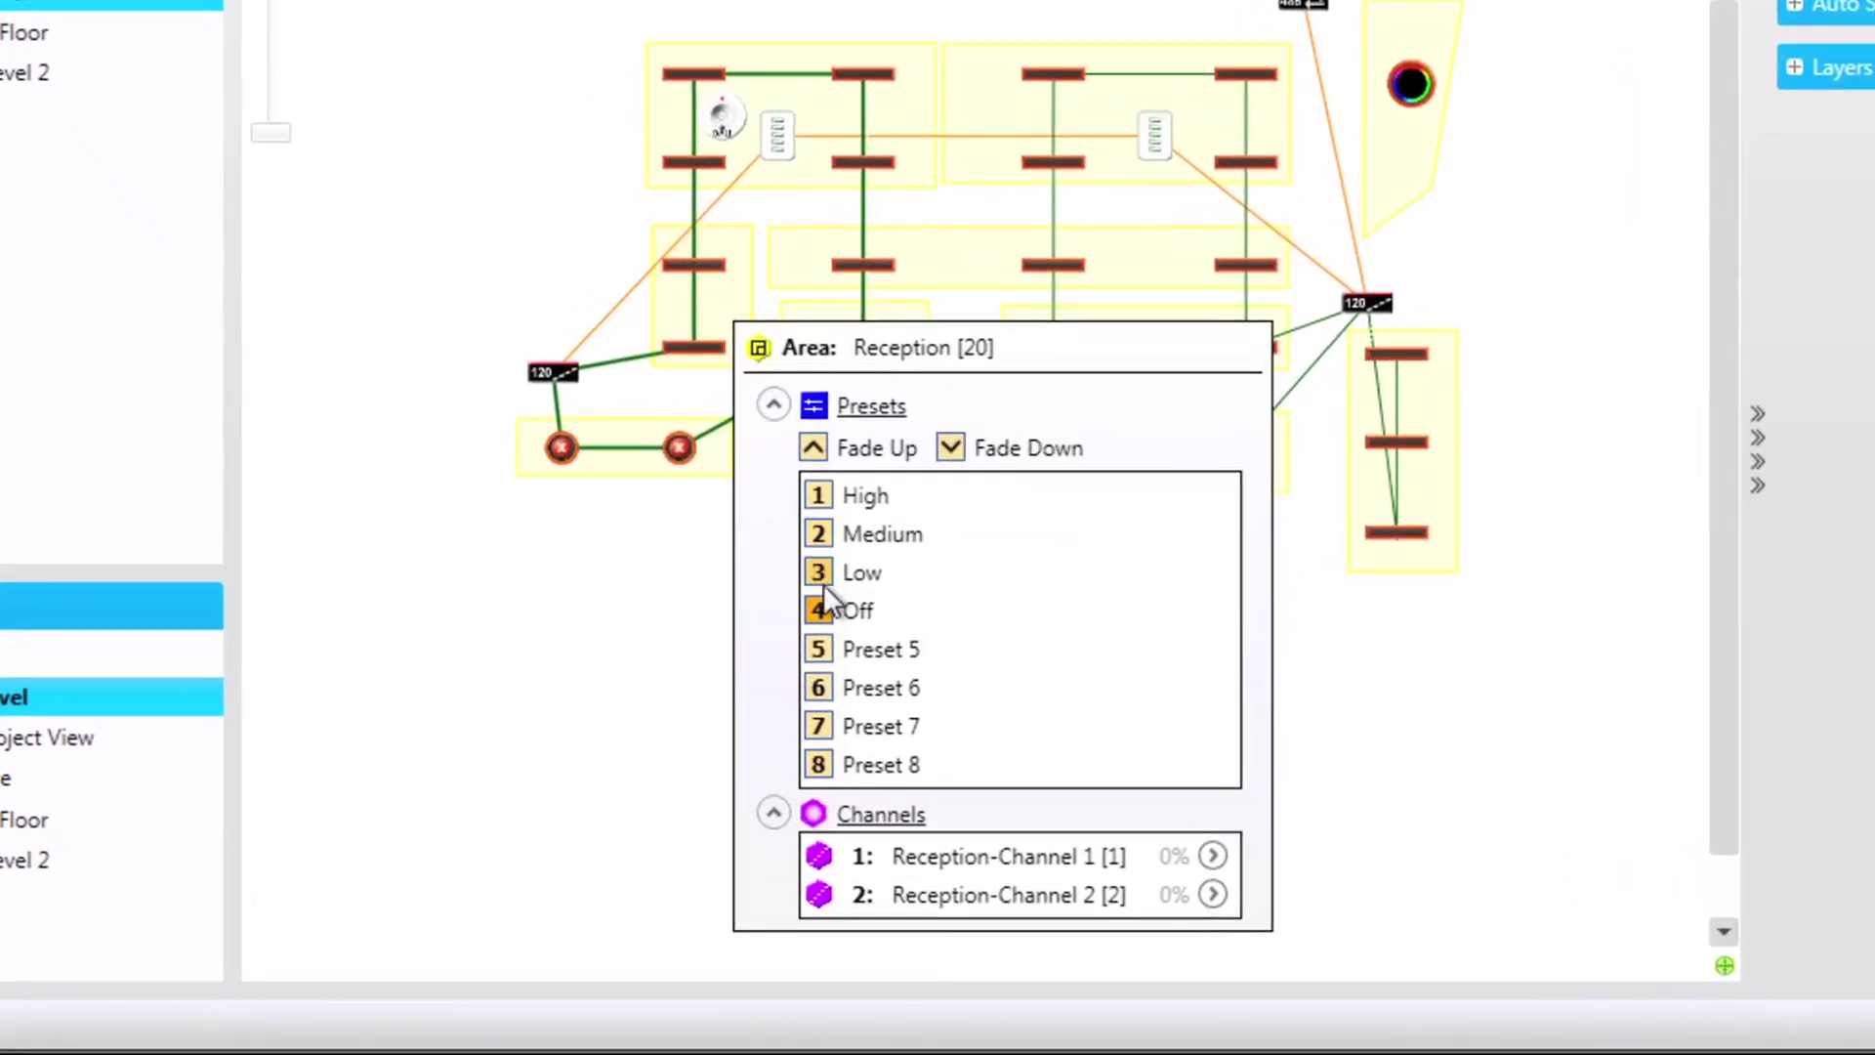
{"action": "left_click", "coordinate": [823, 636]}
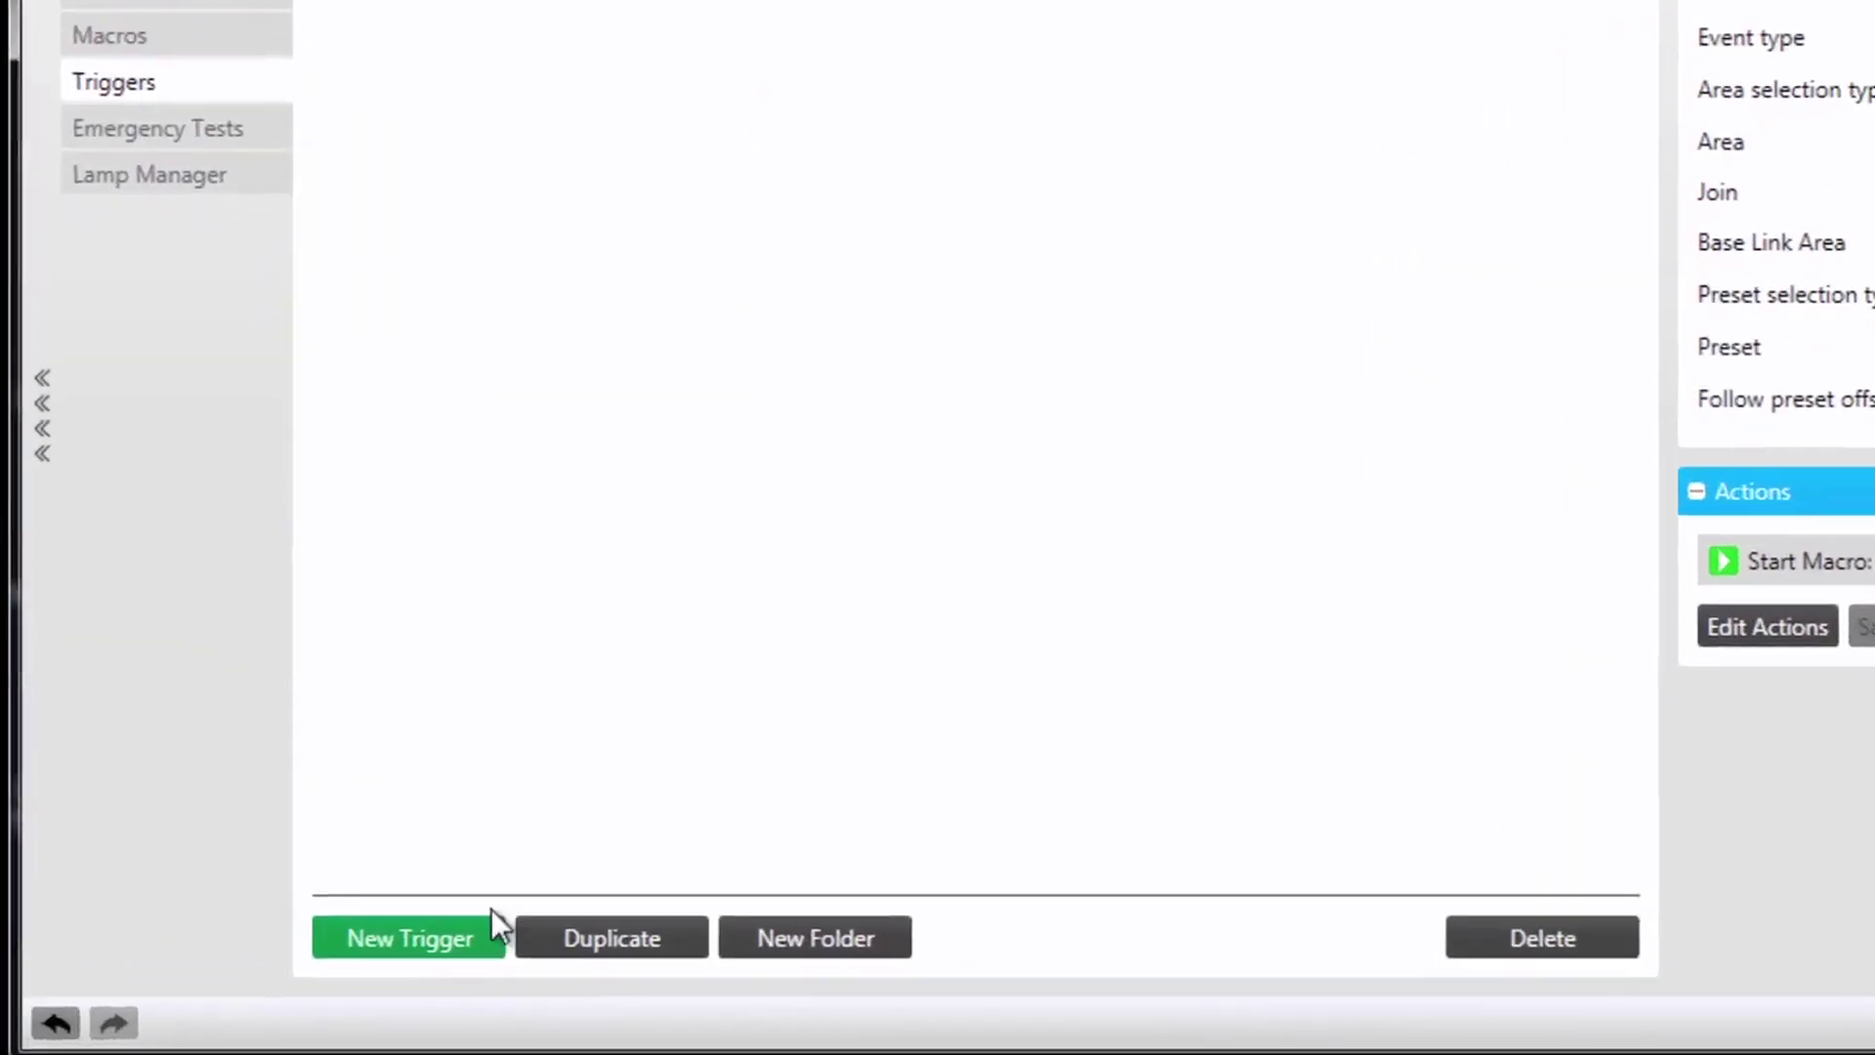
{"action": "left_click", "coordinate": [465, 933]}
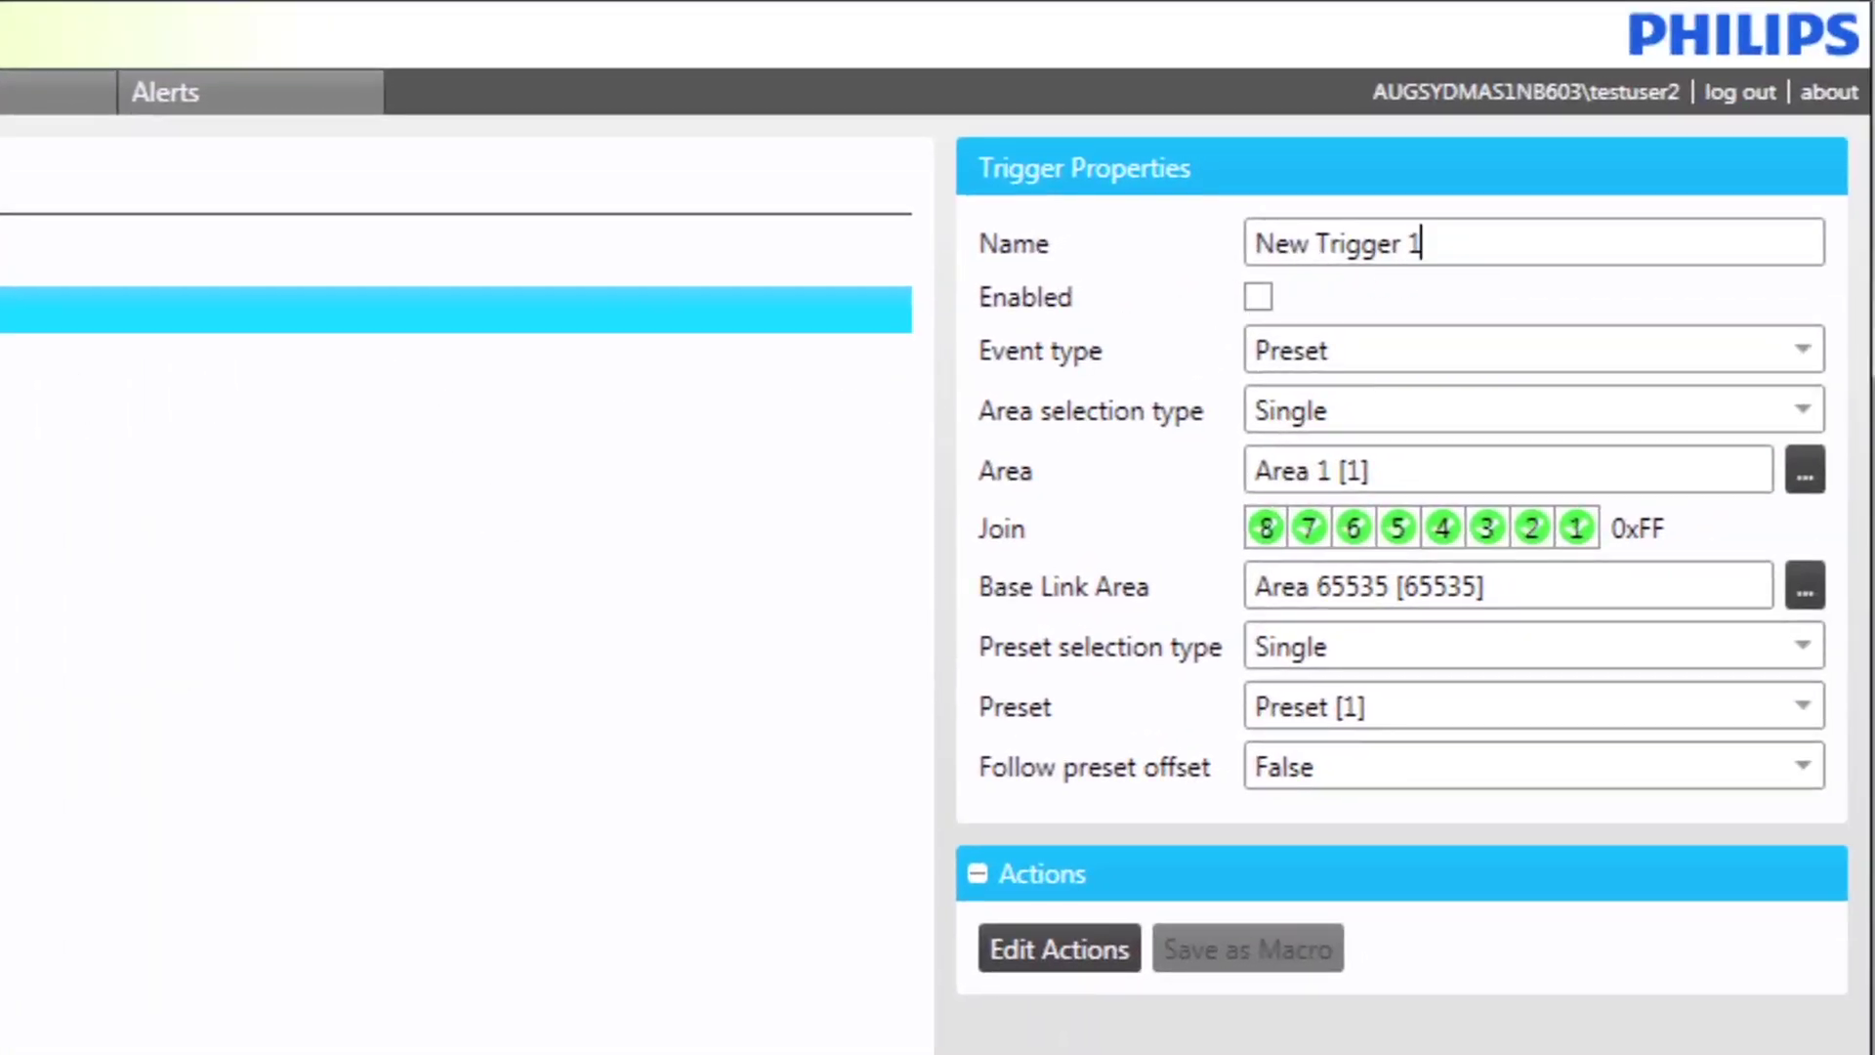
Rename the new trigger to 'Lamp Failure Trigger' and enable it
{"action": "left_click_drag", "start_coordinate": [1423, 243], "coordinate": [1254, 243]}
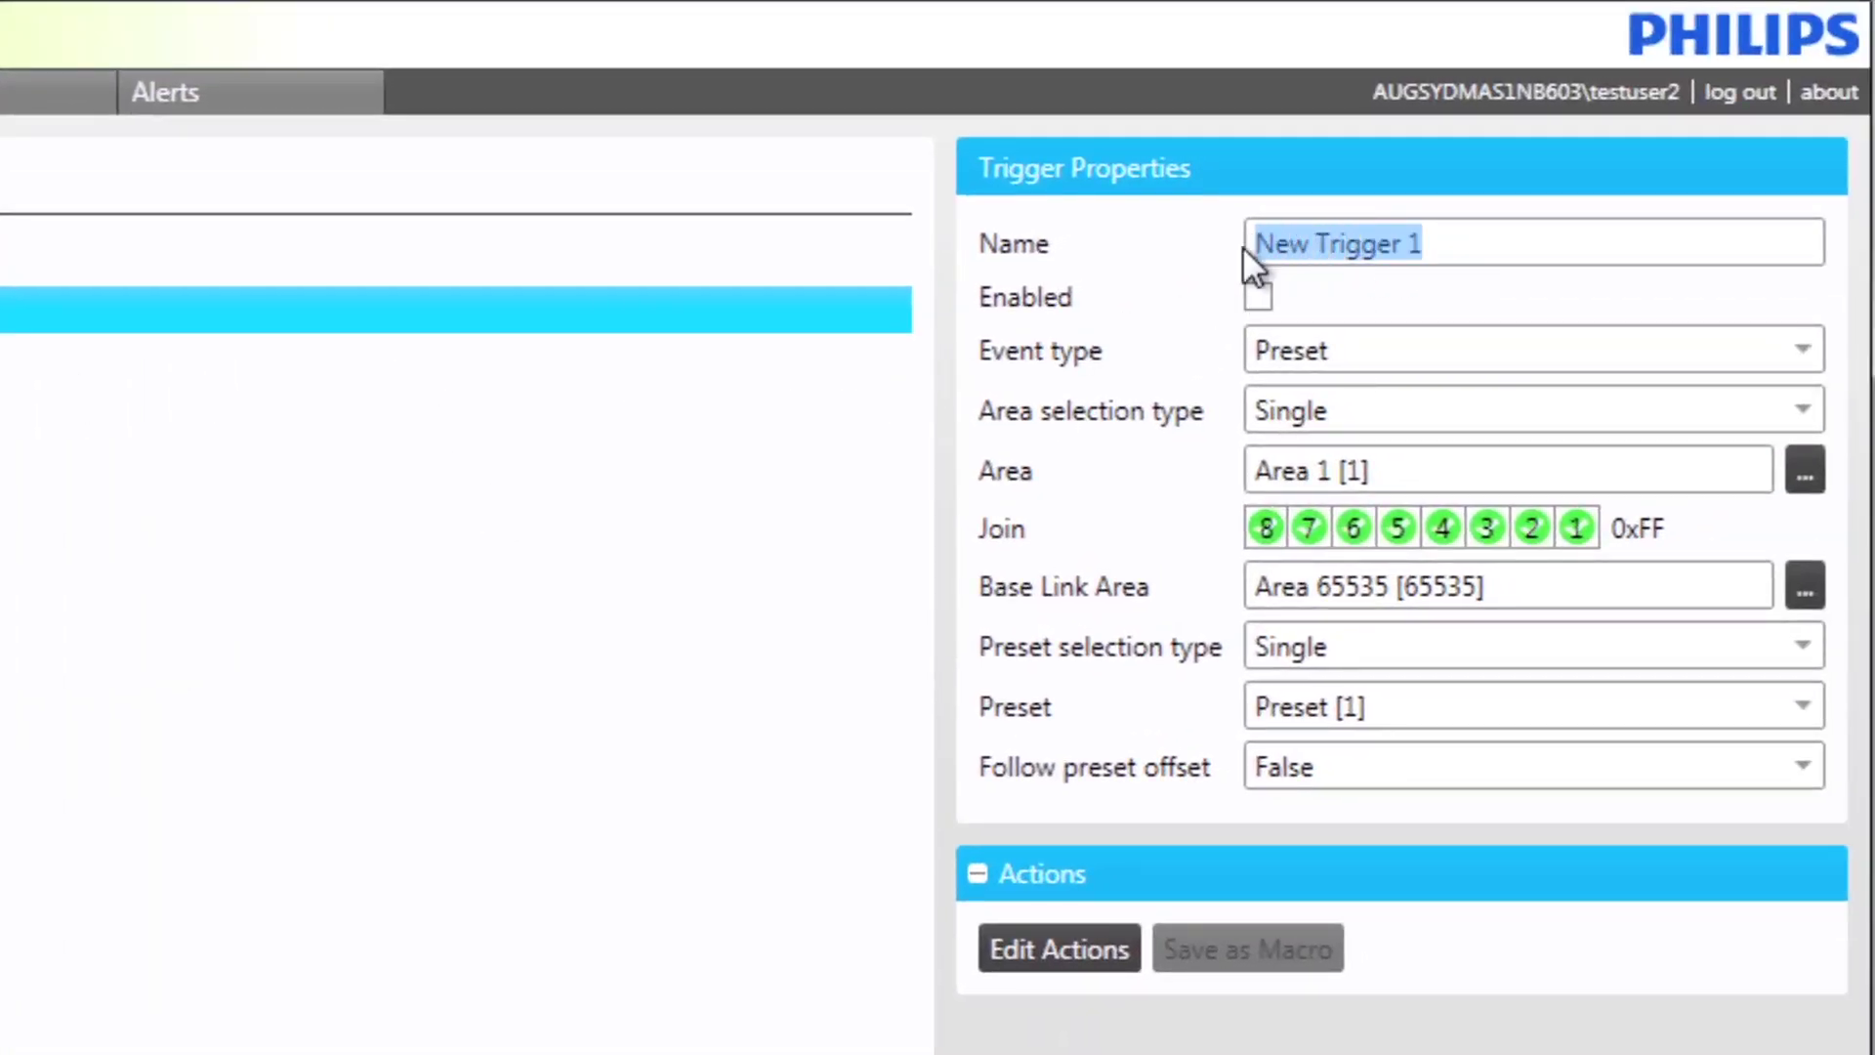
{"action": "type", "text": "Lamp "}
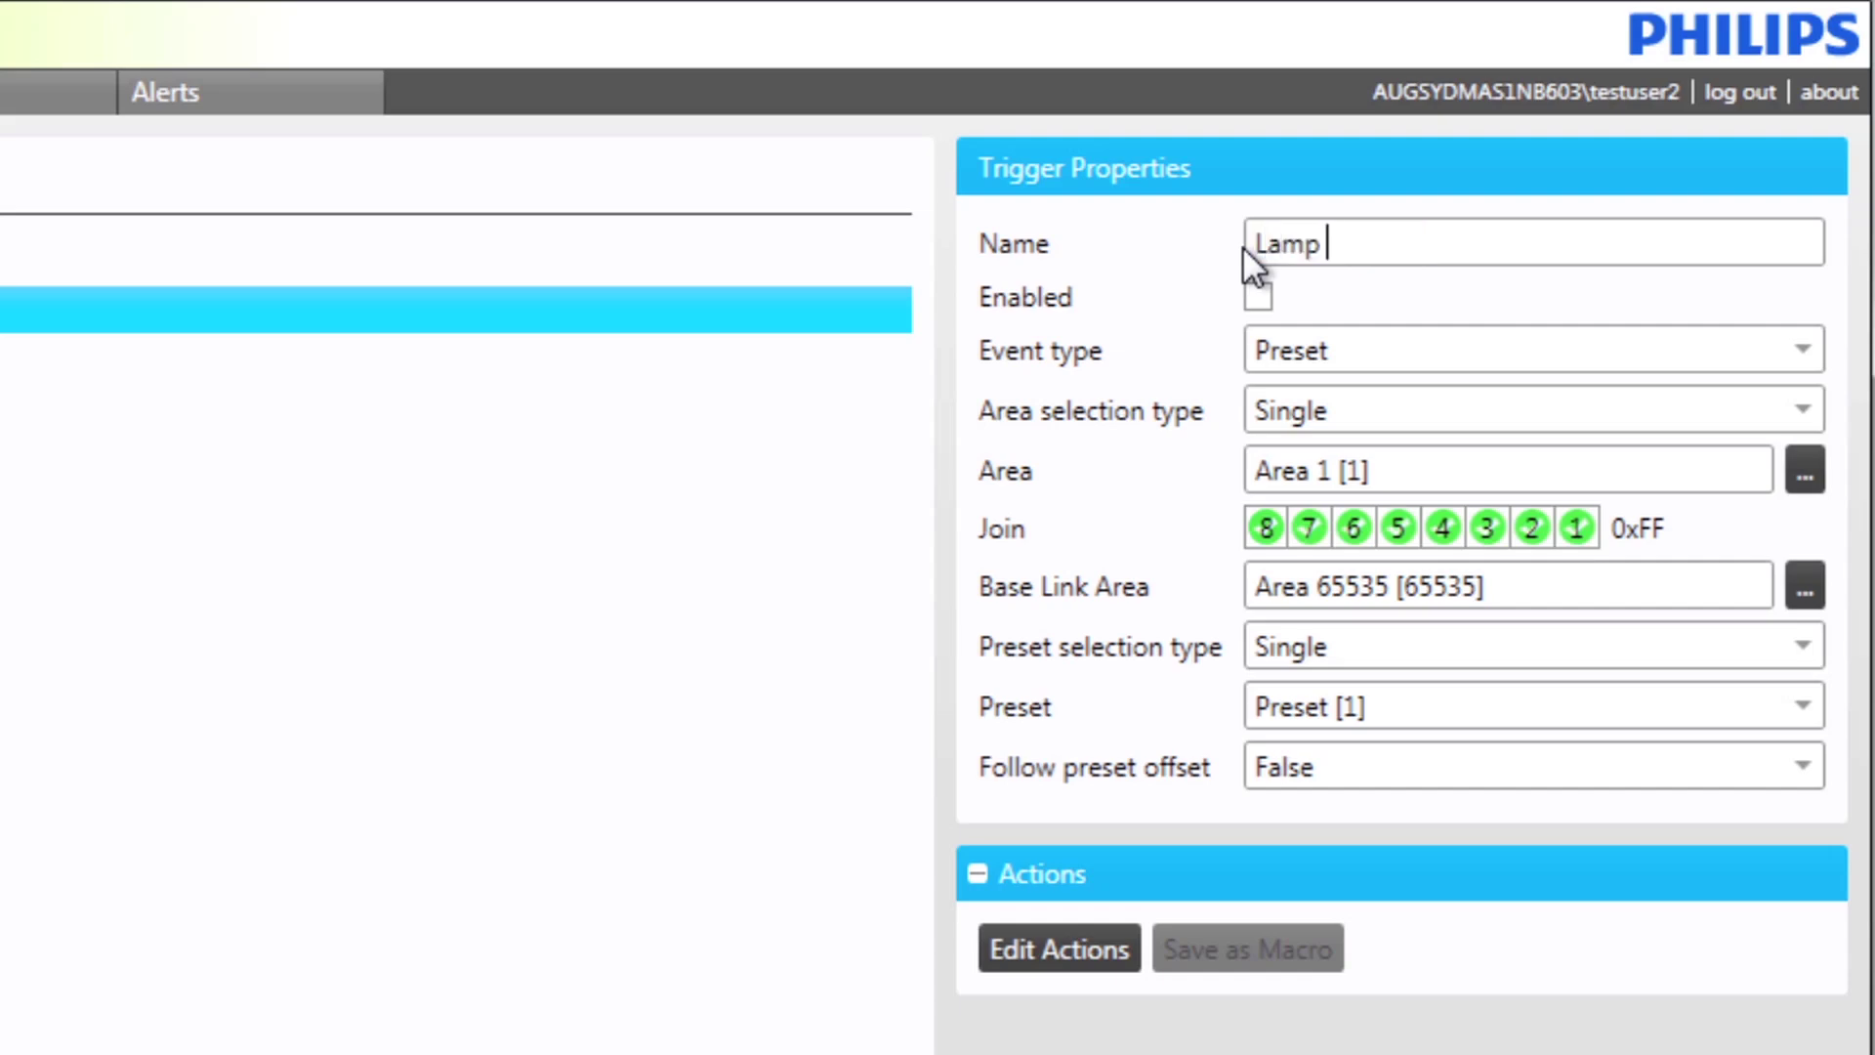
{"action": "type", "text": "Failure Trigger"}
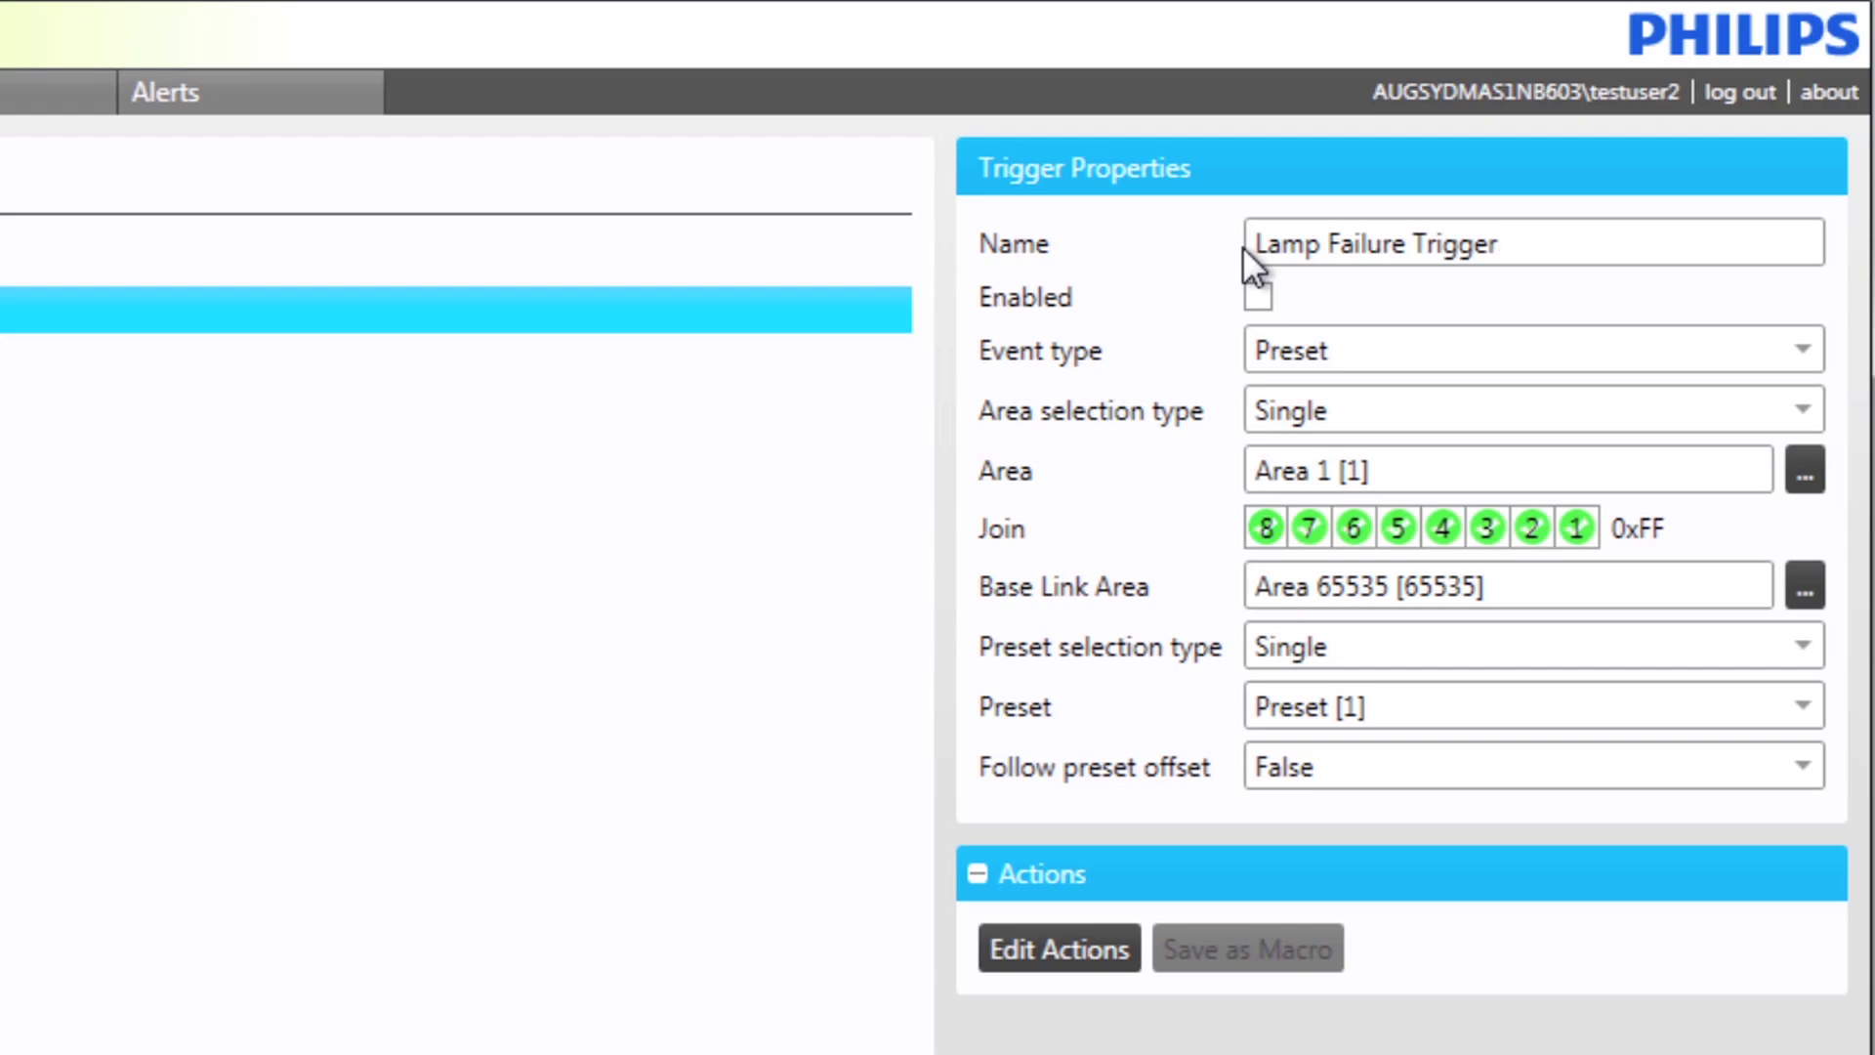
{"action": "left_click", "coordinate": [1257, 295]}
Make it fire on Alert events with Alarm severity and Lamp Failure type
{"action": "left_click", "coordinate": [1810, 343]}
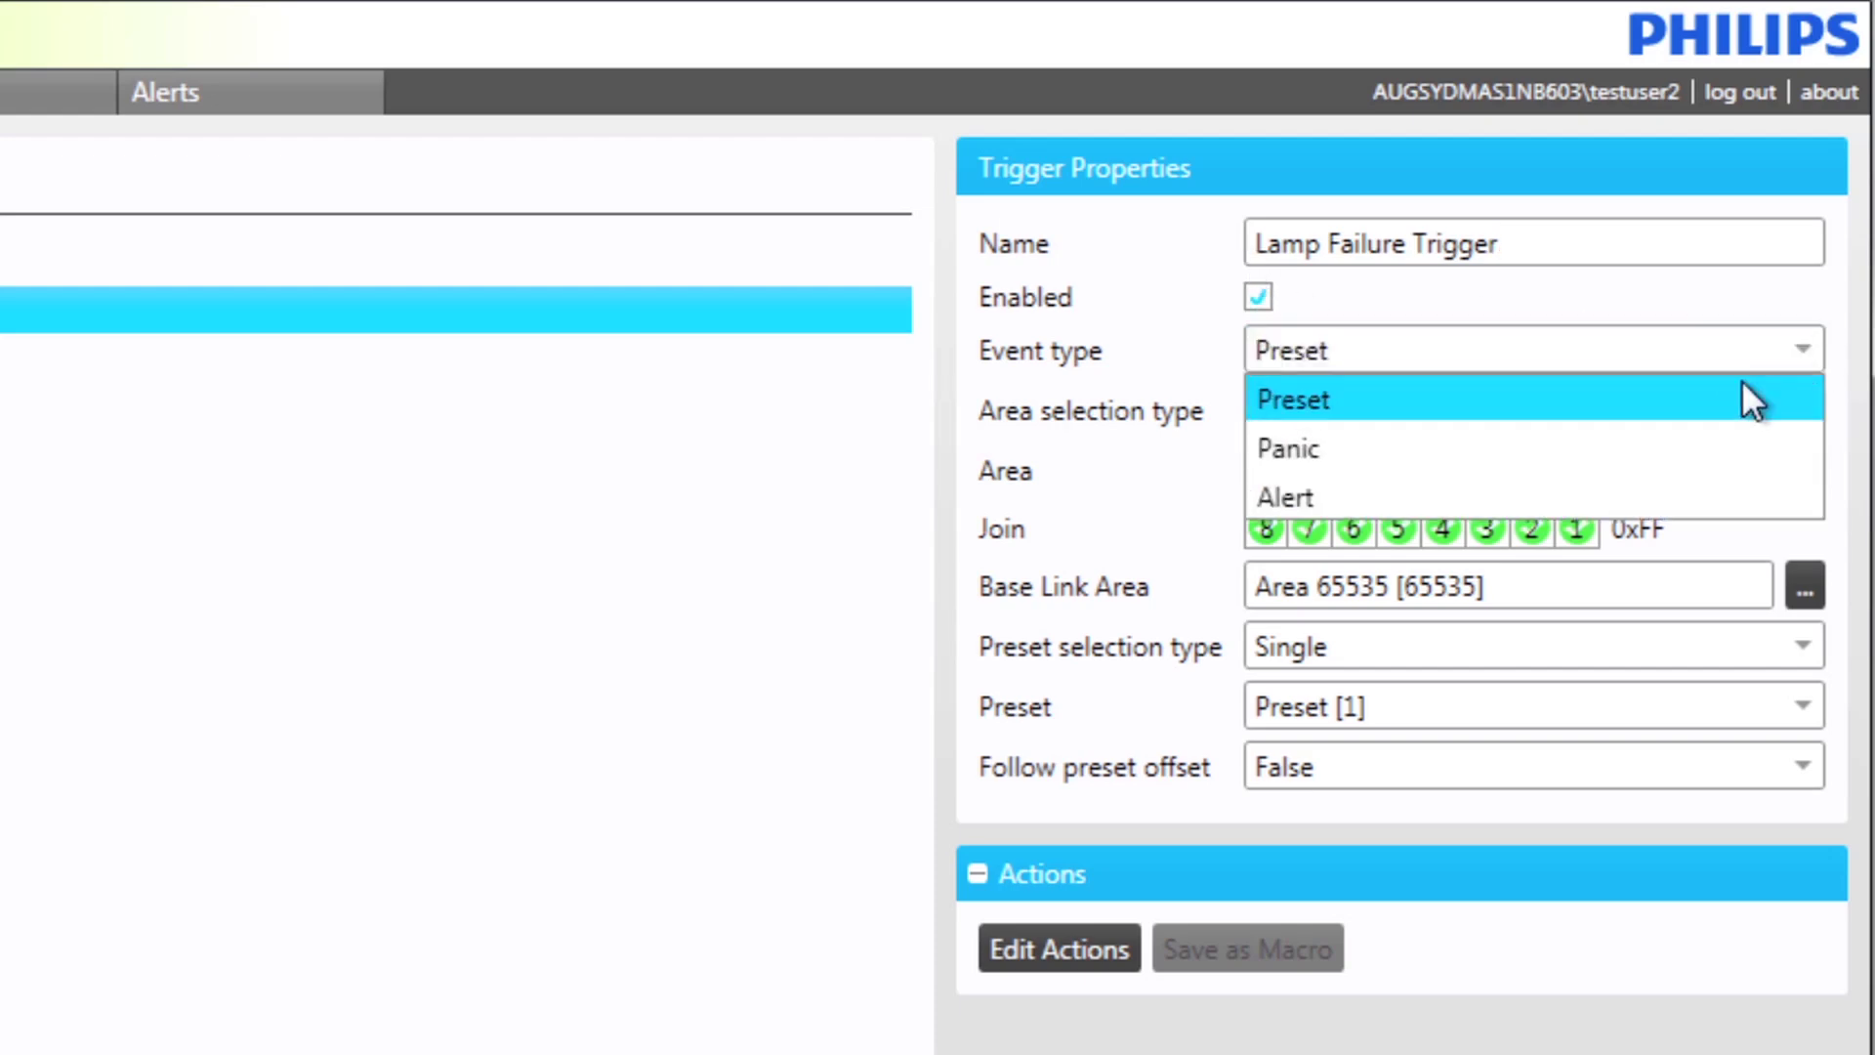
{"action": "left_click", "coordinate": [1661, 496]}
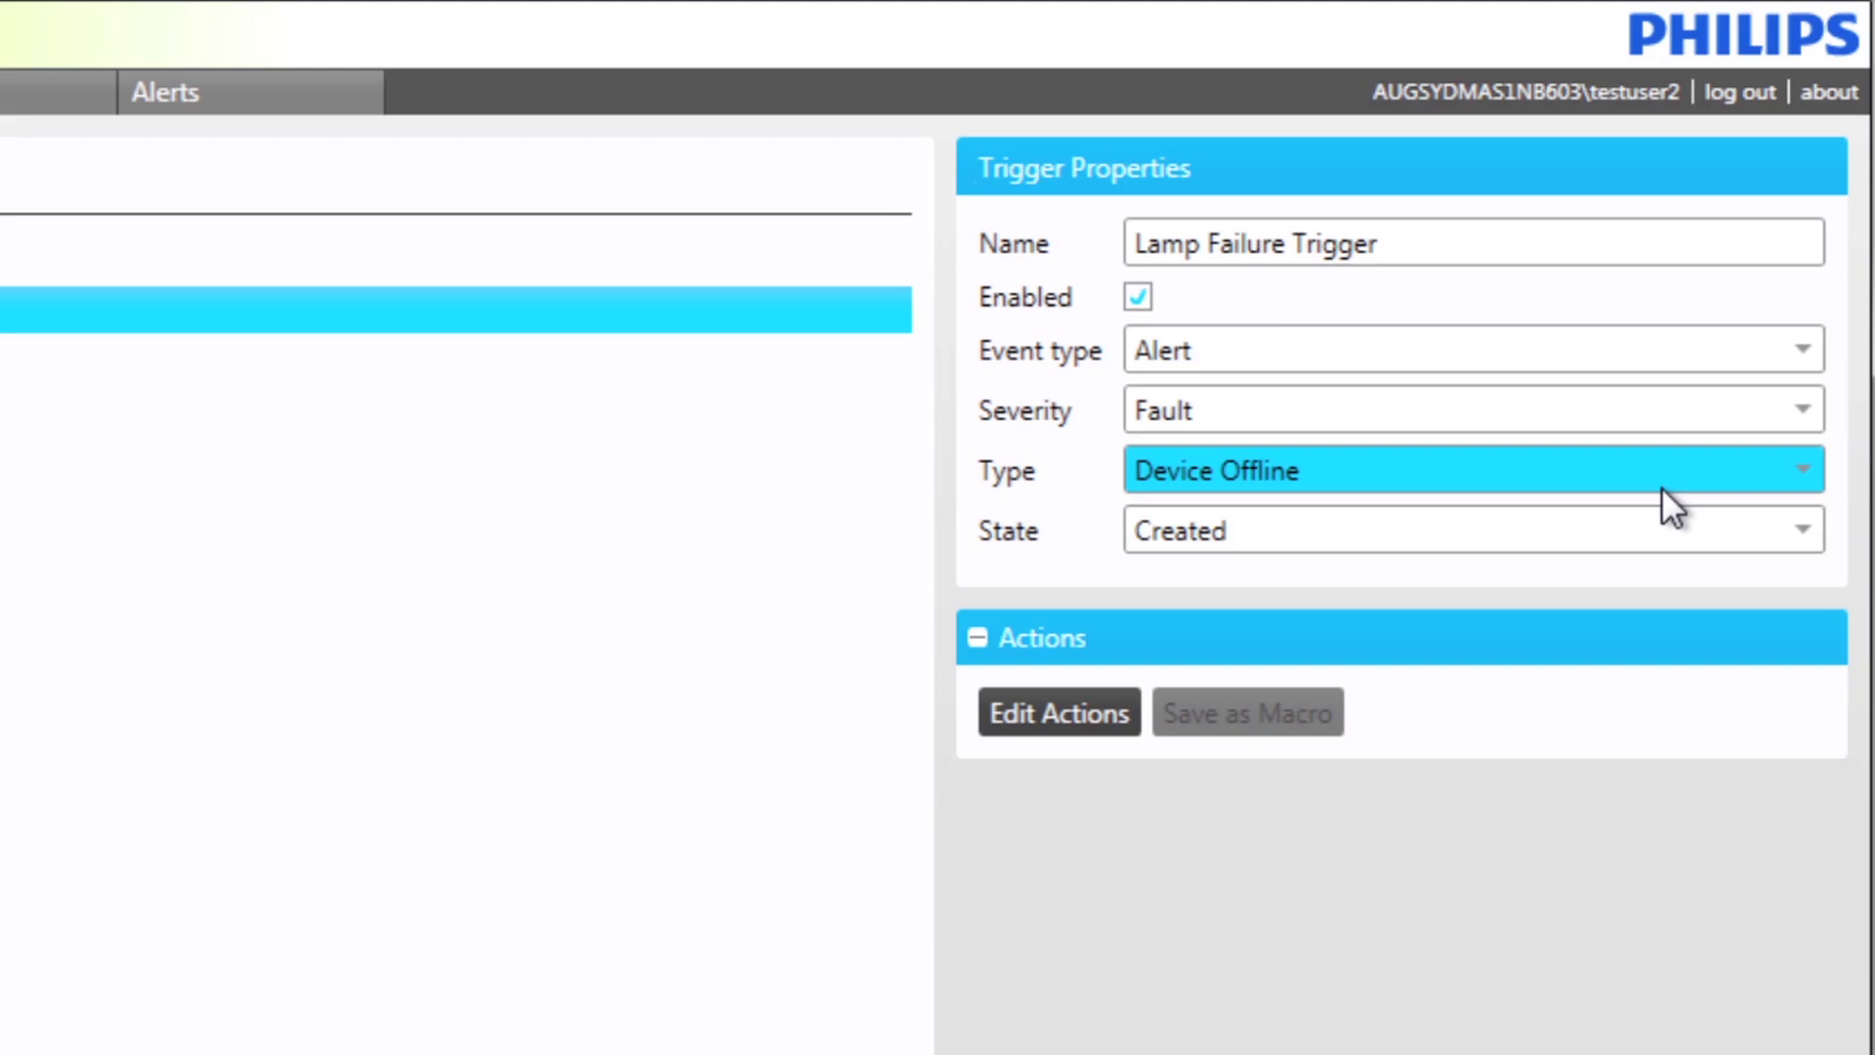
{"action": "left_click", "coordinate": [1799, 415]}
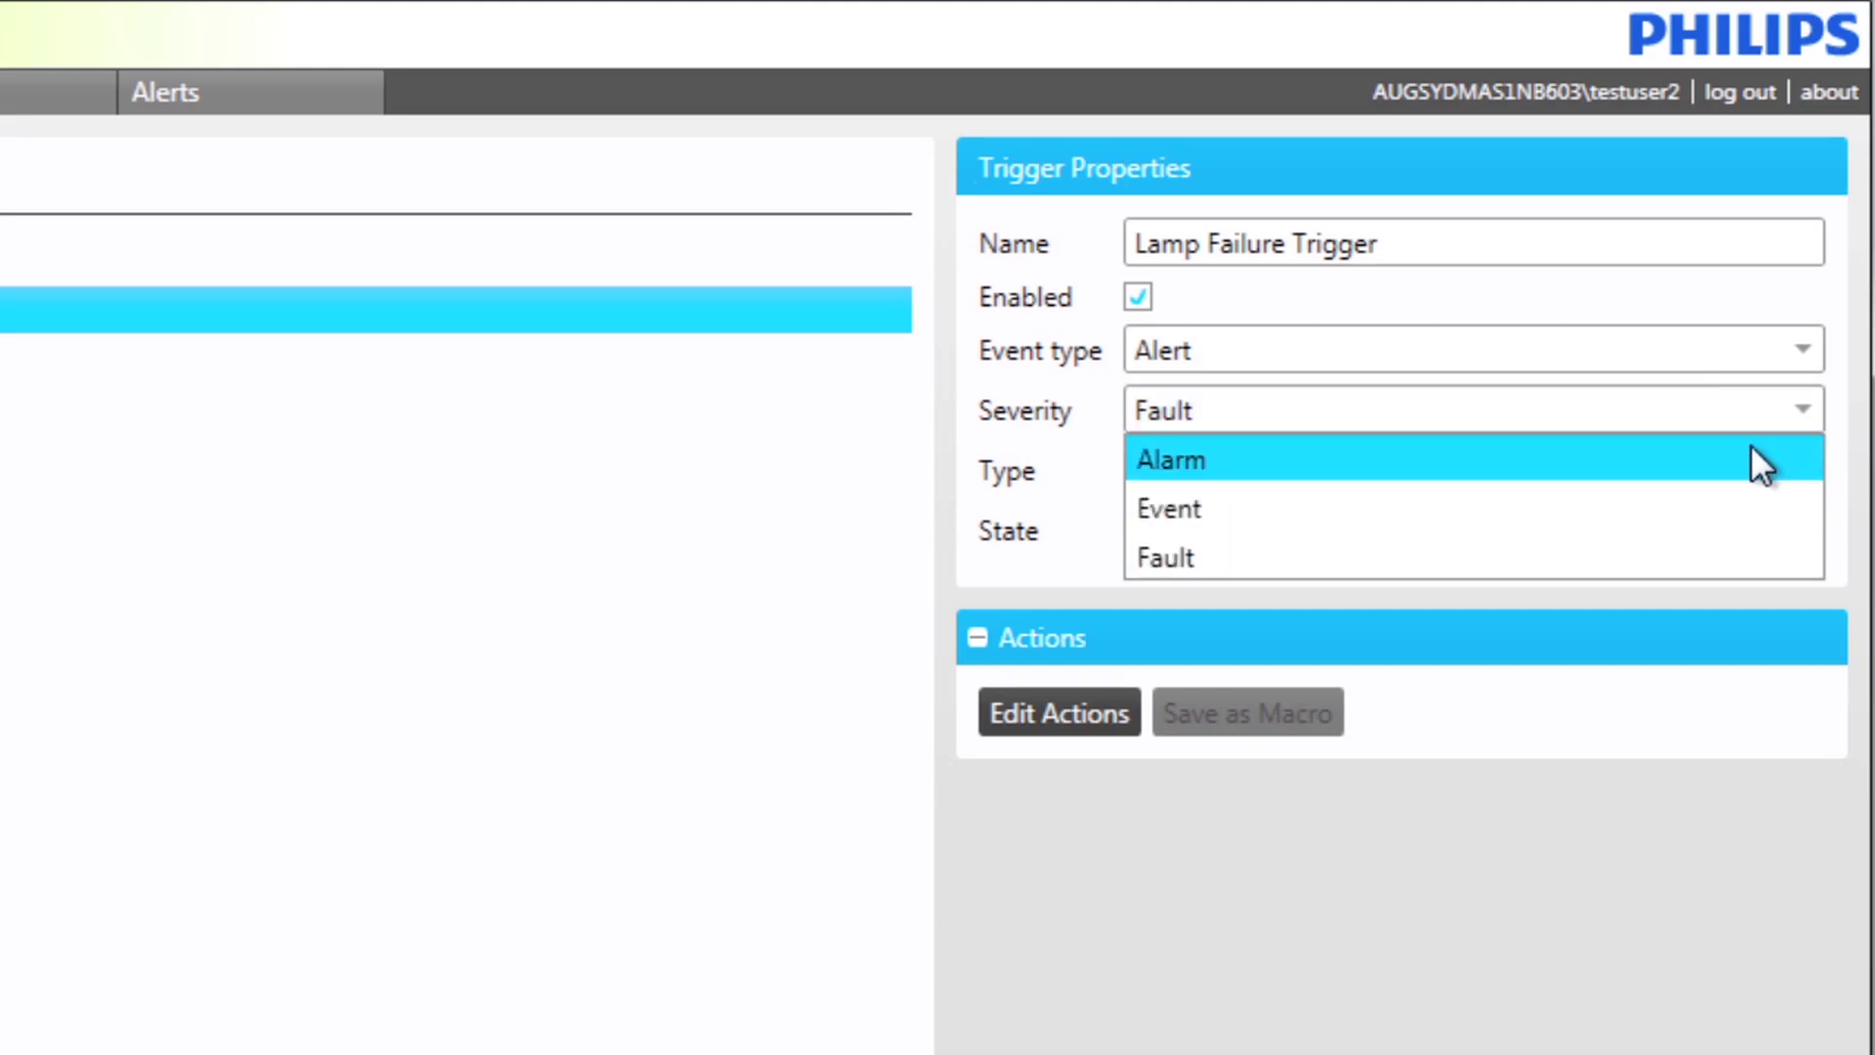
{"action": "left_click", "coordinate": [1750, 445]}
{"action": "left_click", "coordinate": [1802, 467]}
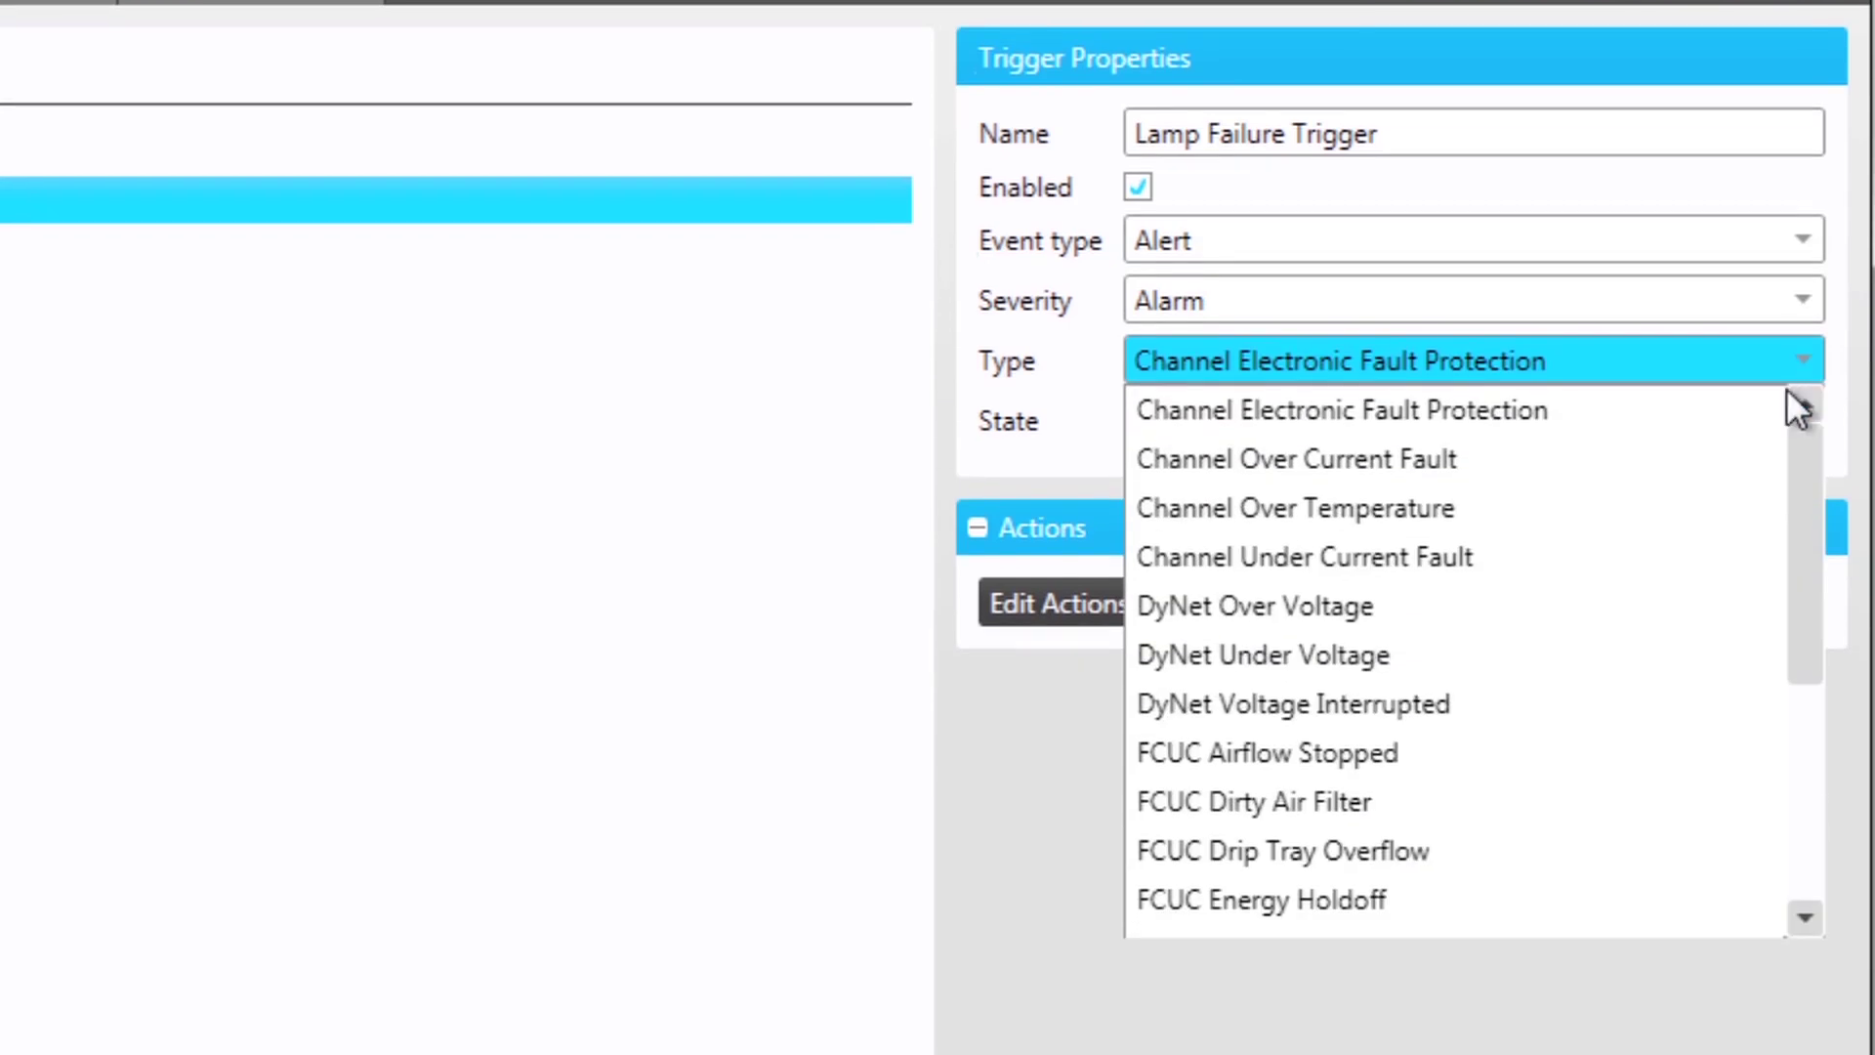
{"action": "left_click_drag", "start_coordinate": [1795, 471], "coordinate": [1799, 589]}
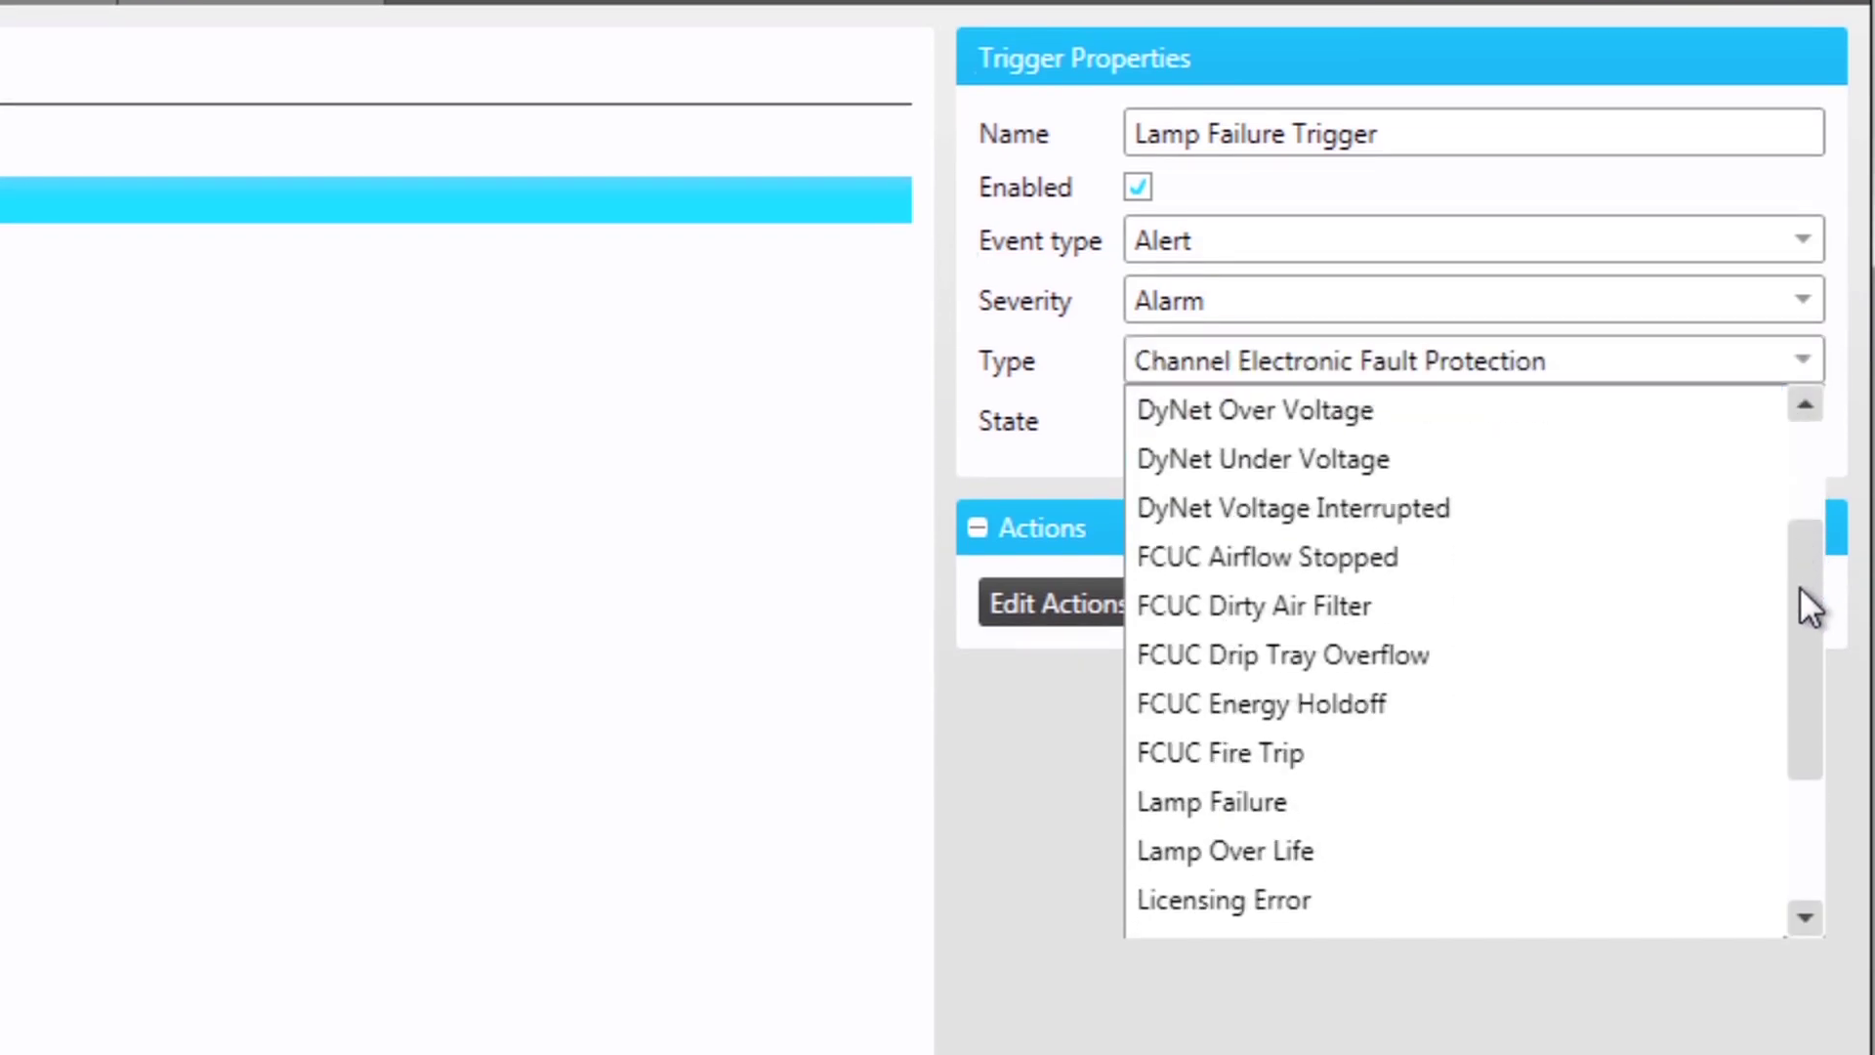
{"action": "left_click", "coordinate": [1605, 783]}
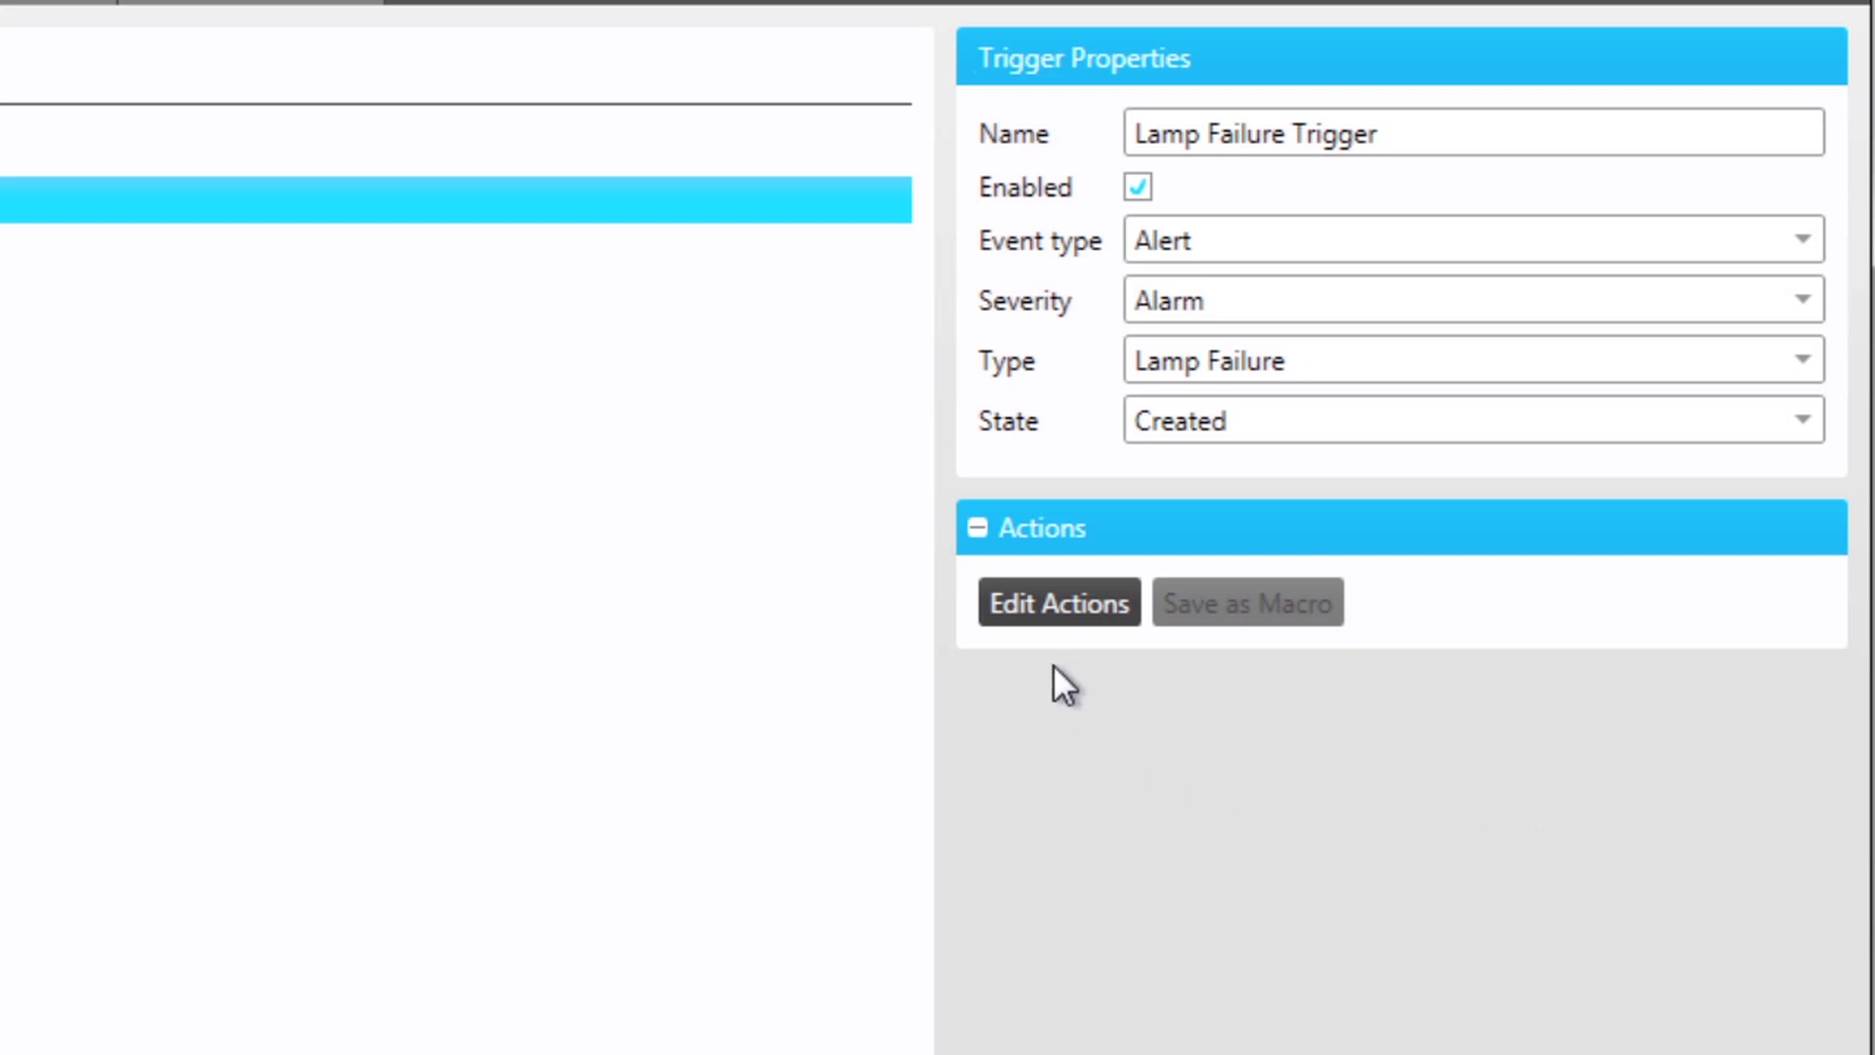
{"action": "left_click", "coordinate": [1056, 598]}
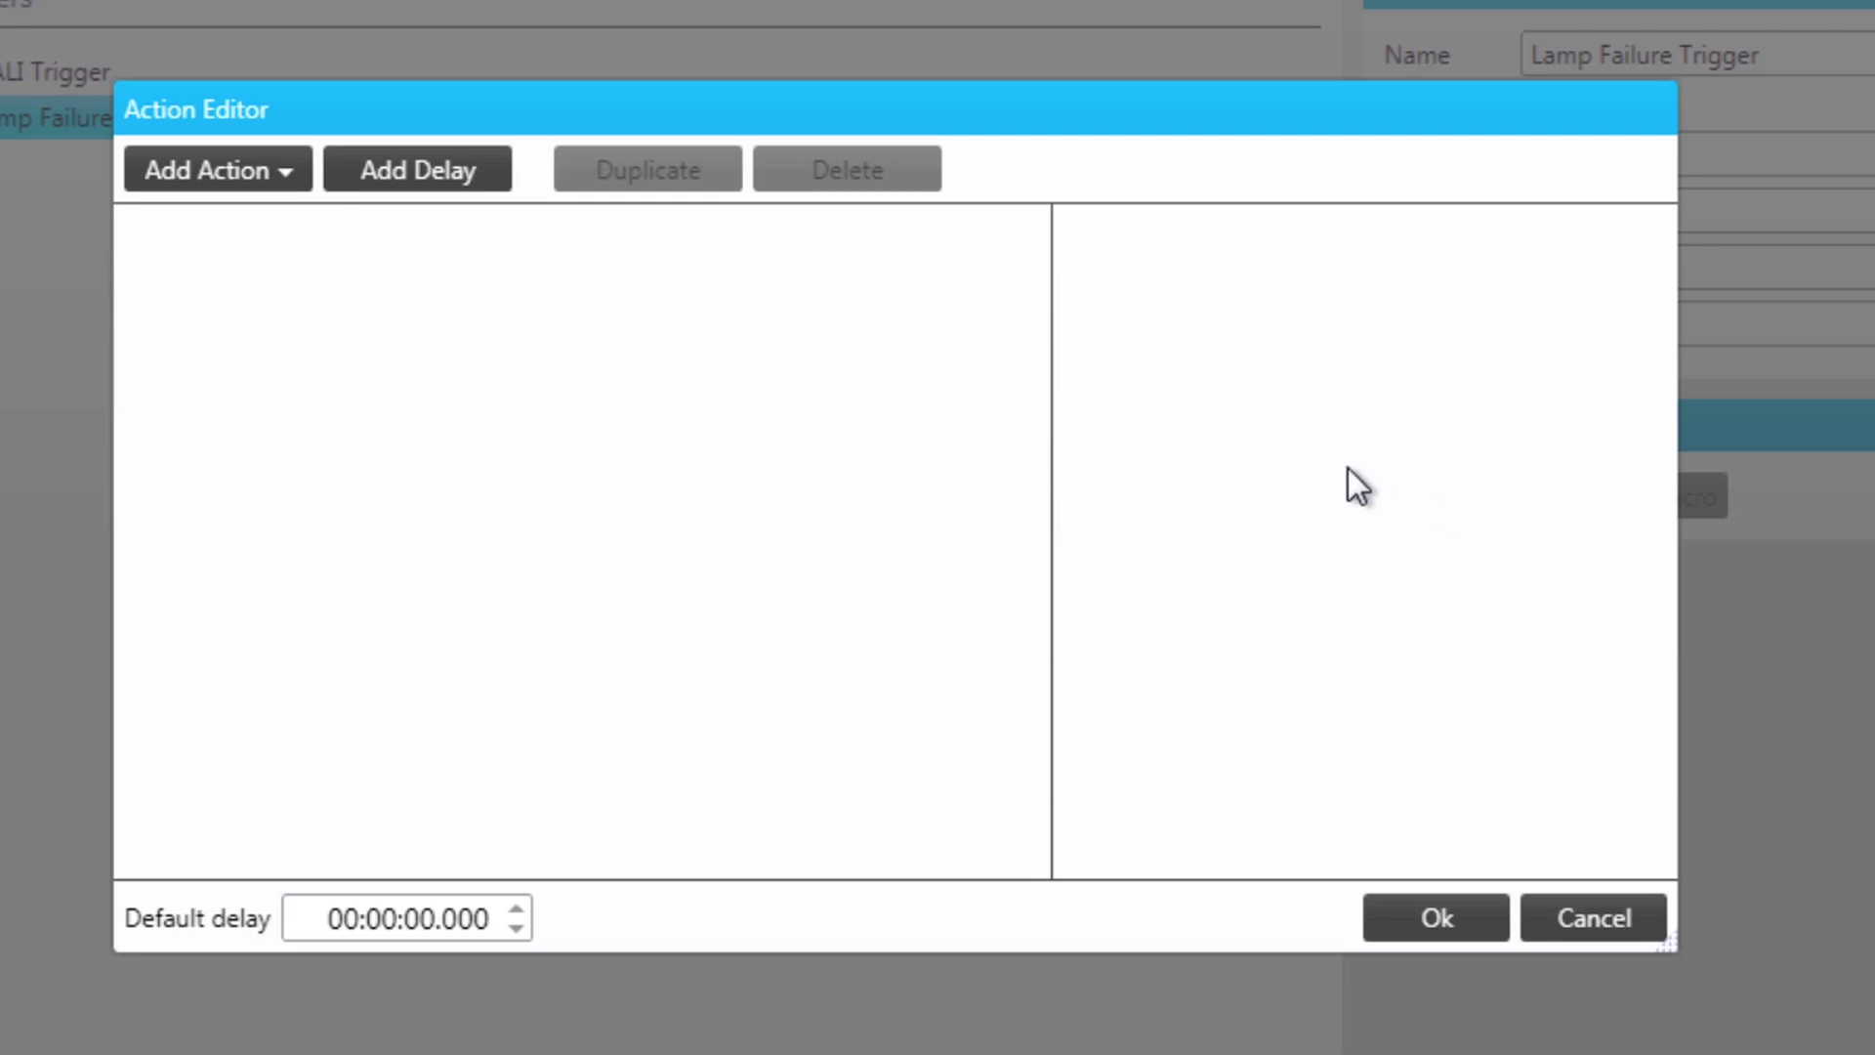
Add a preset recall action targeting area 29 DMX
{"action": "left_click", "coordinate": [302, 184]}
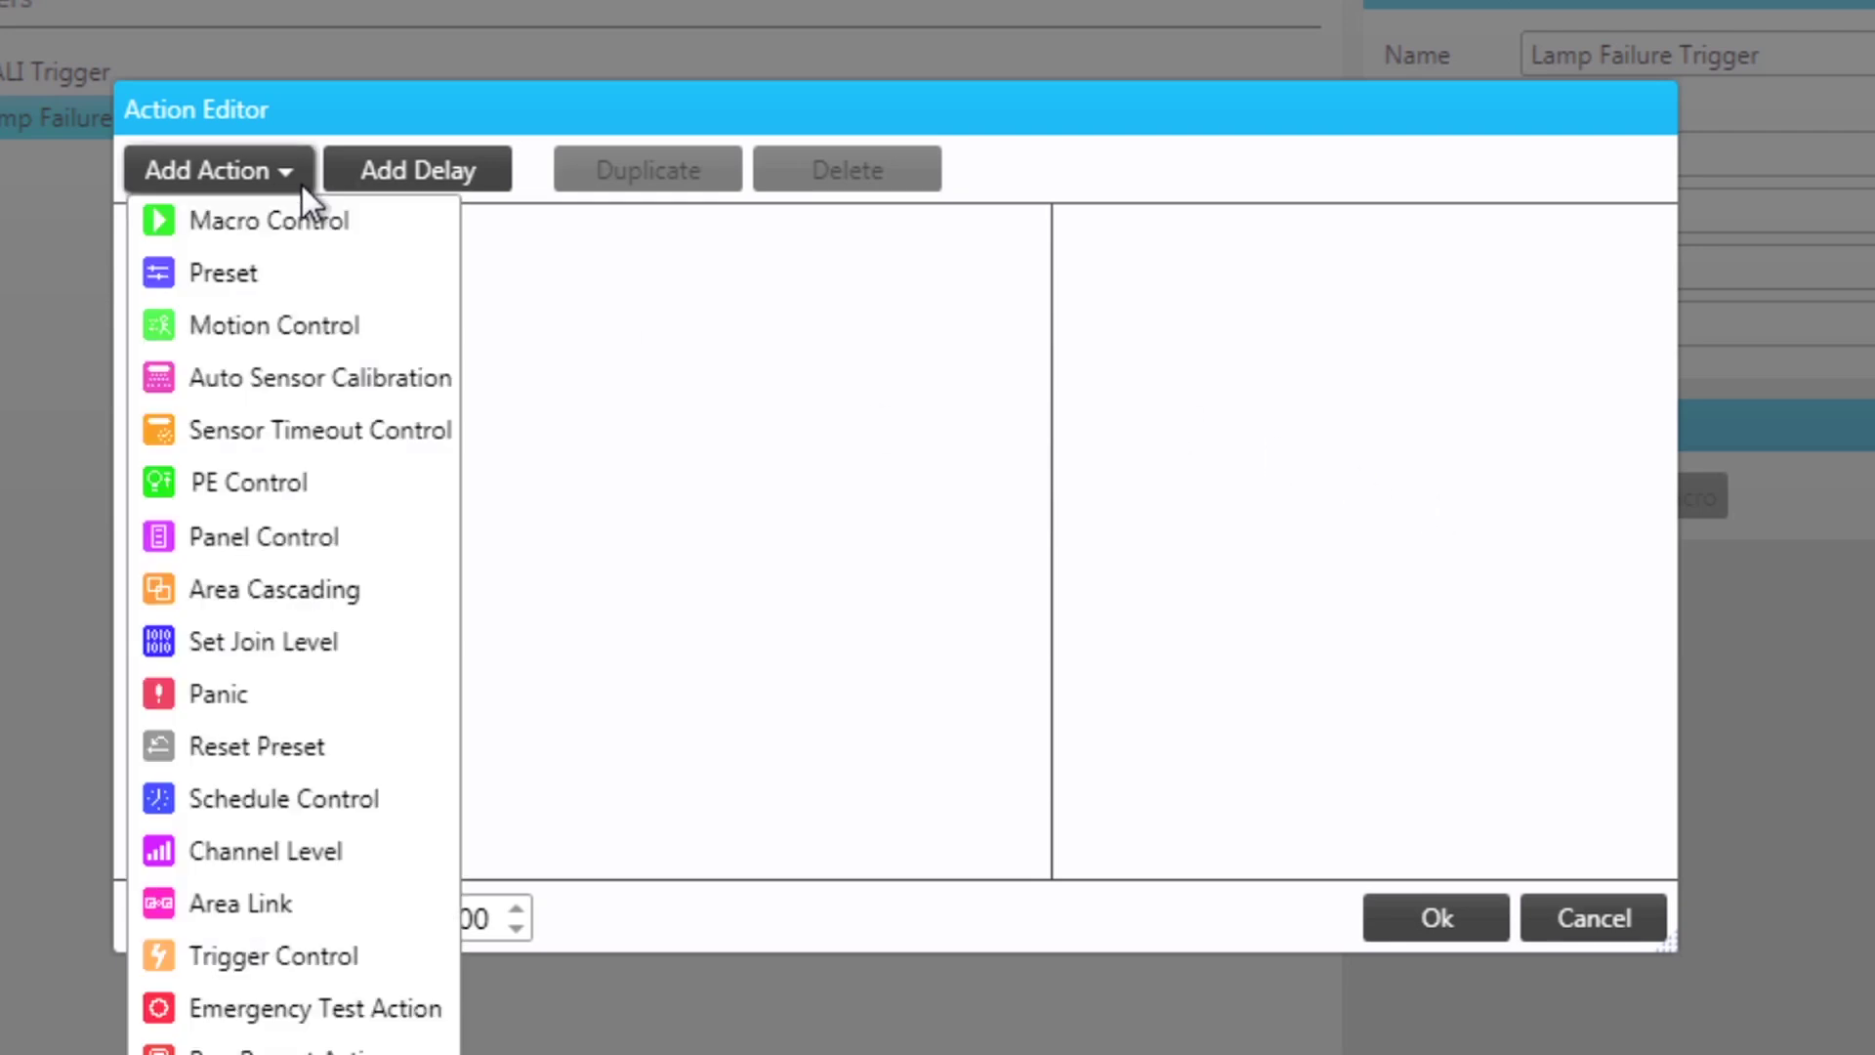
{"action": "left_click", "coordinate": [260, 273]}
{"action": "left_click", "coordinate": [341, 241]}
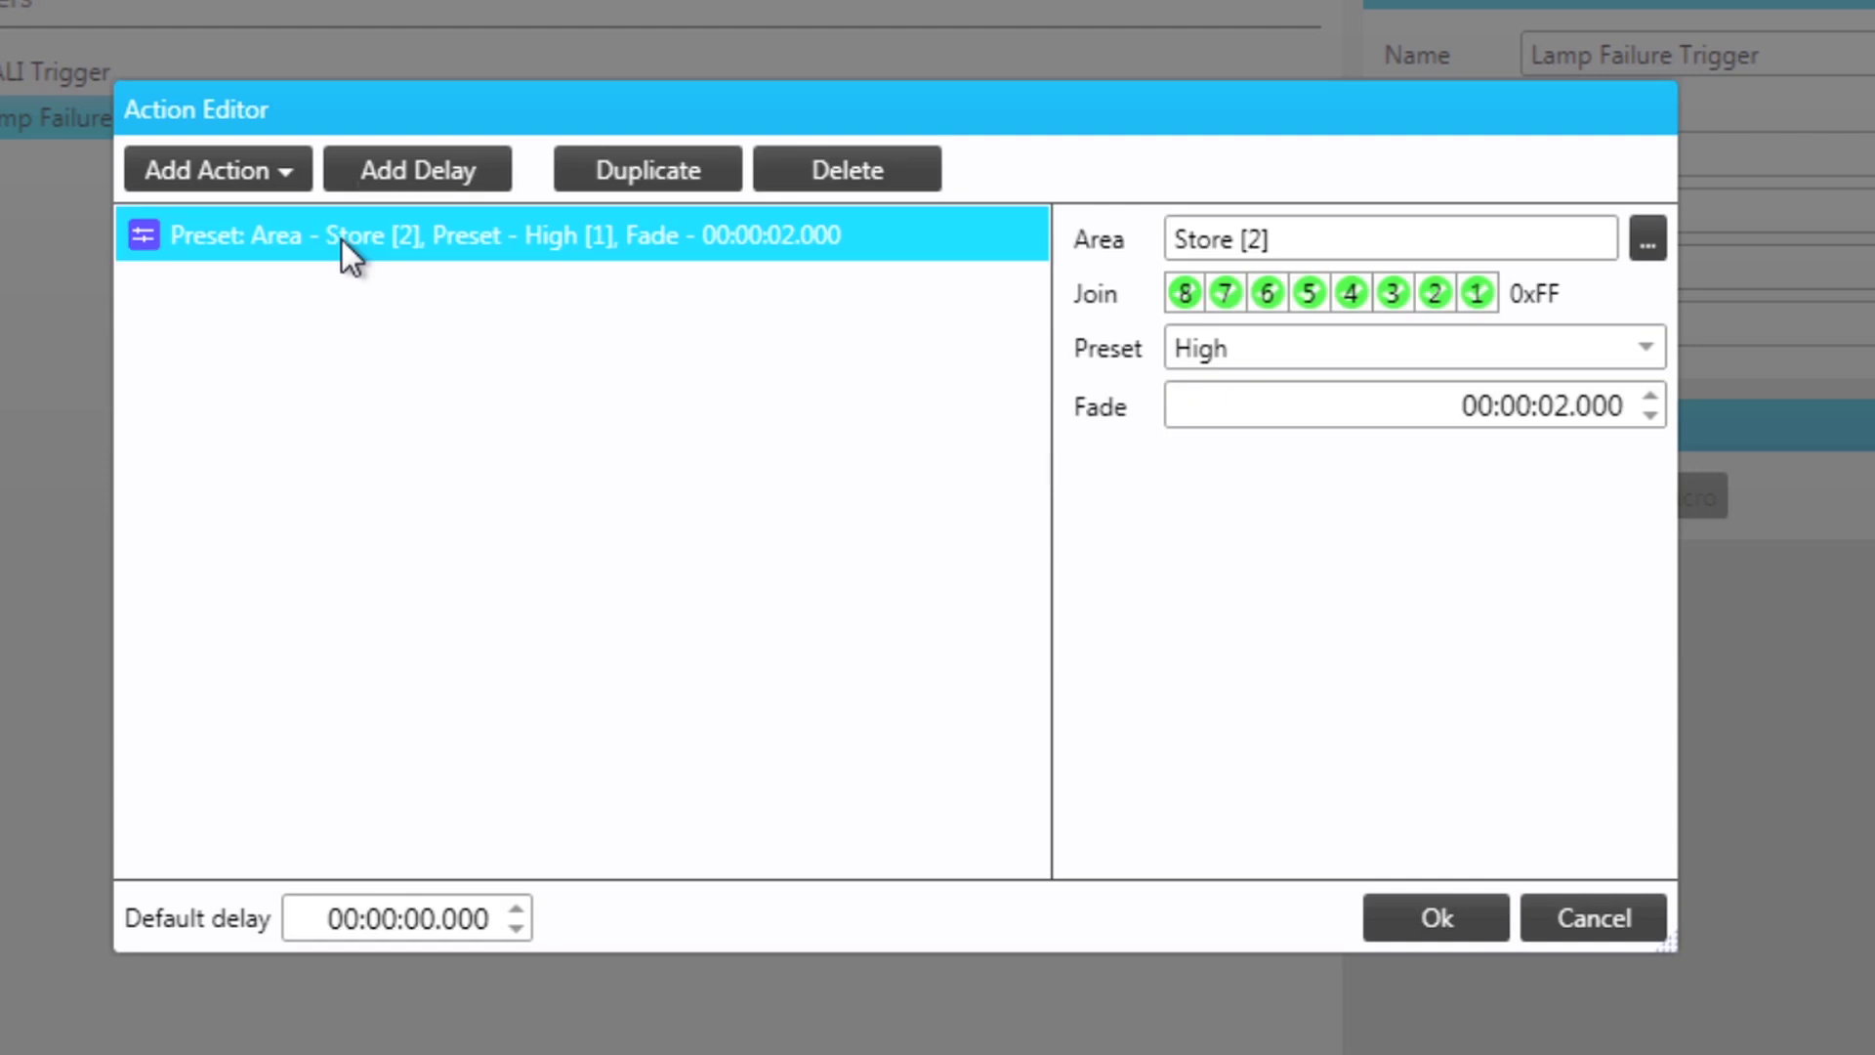
{"action": "left_click", "coordinate": [1640, 248]}
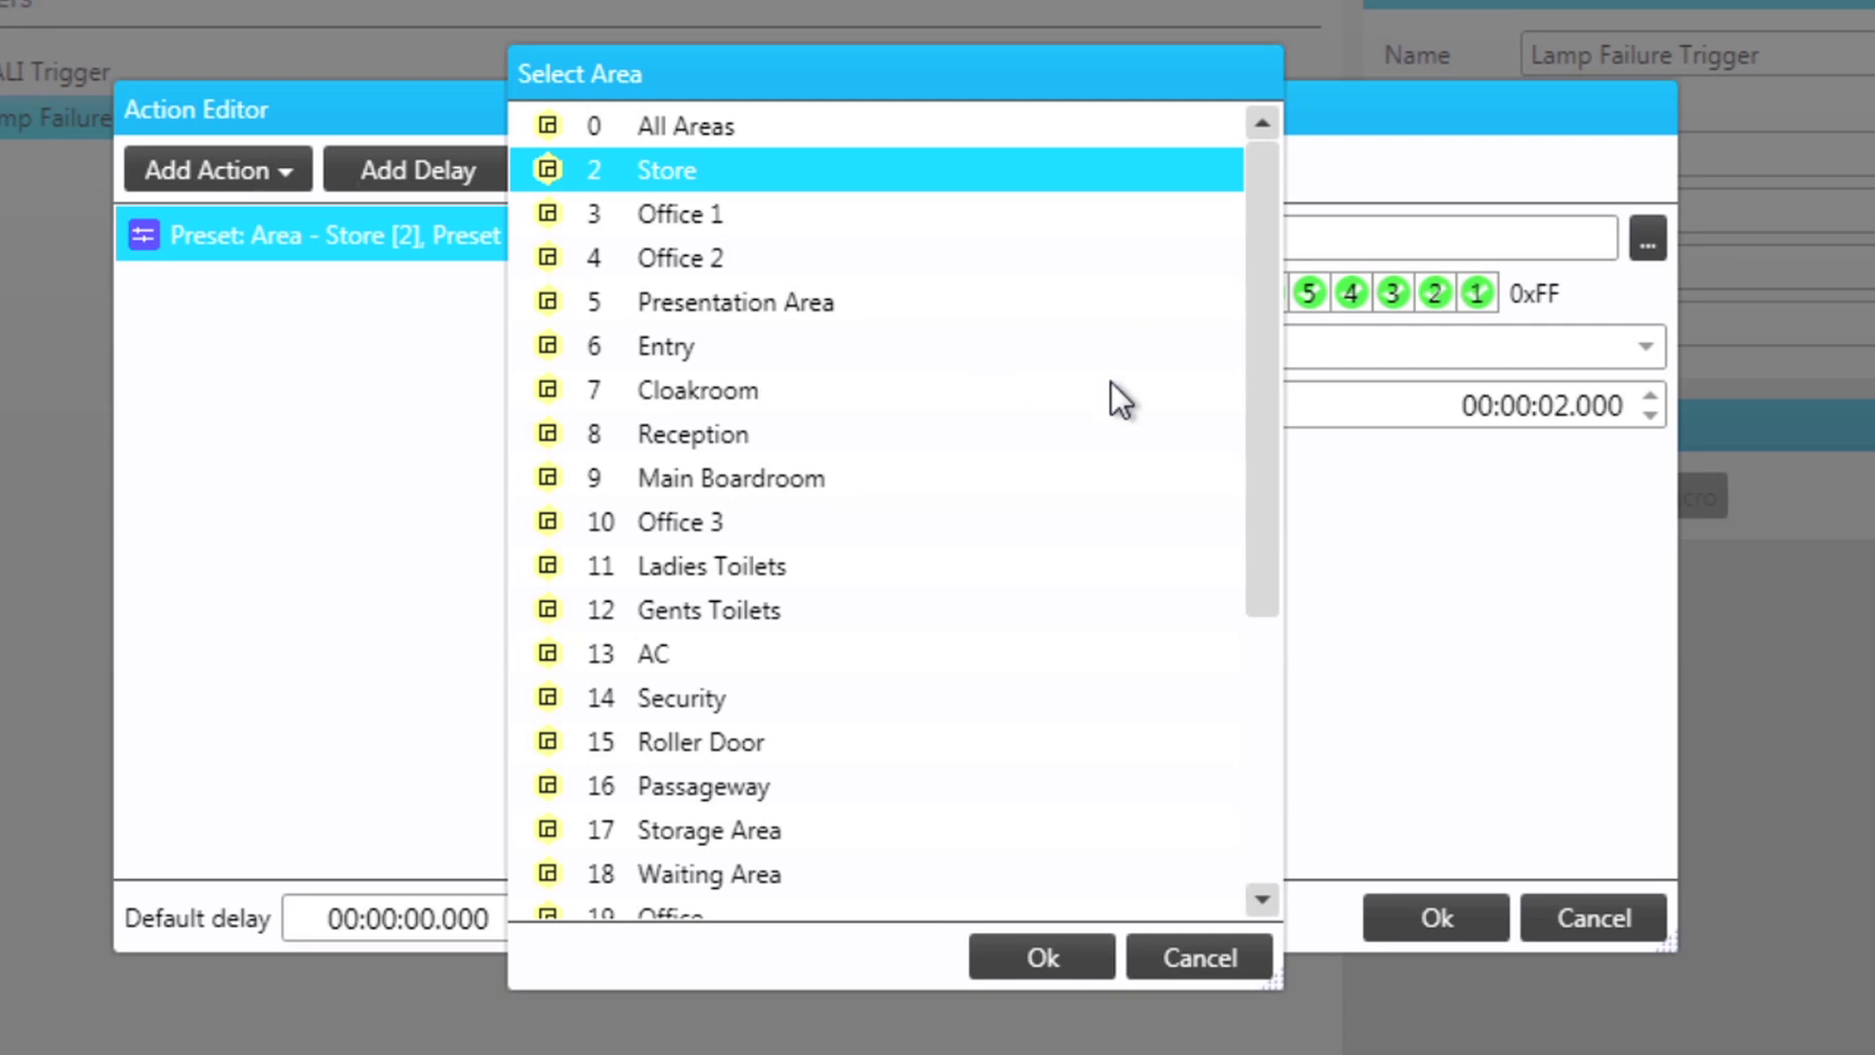
{"action": "left_click_drag", "start_coordinate": [1260, 402], "coordinate": [1264, 701]}
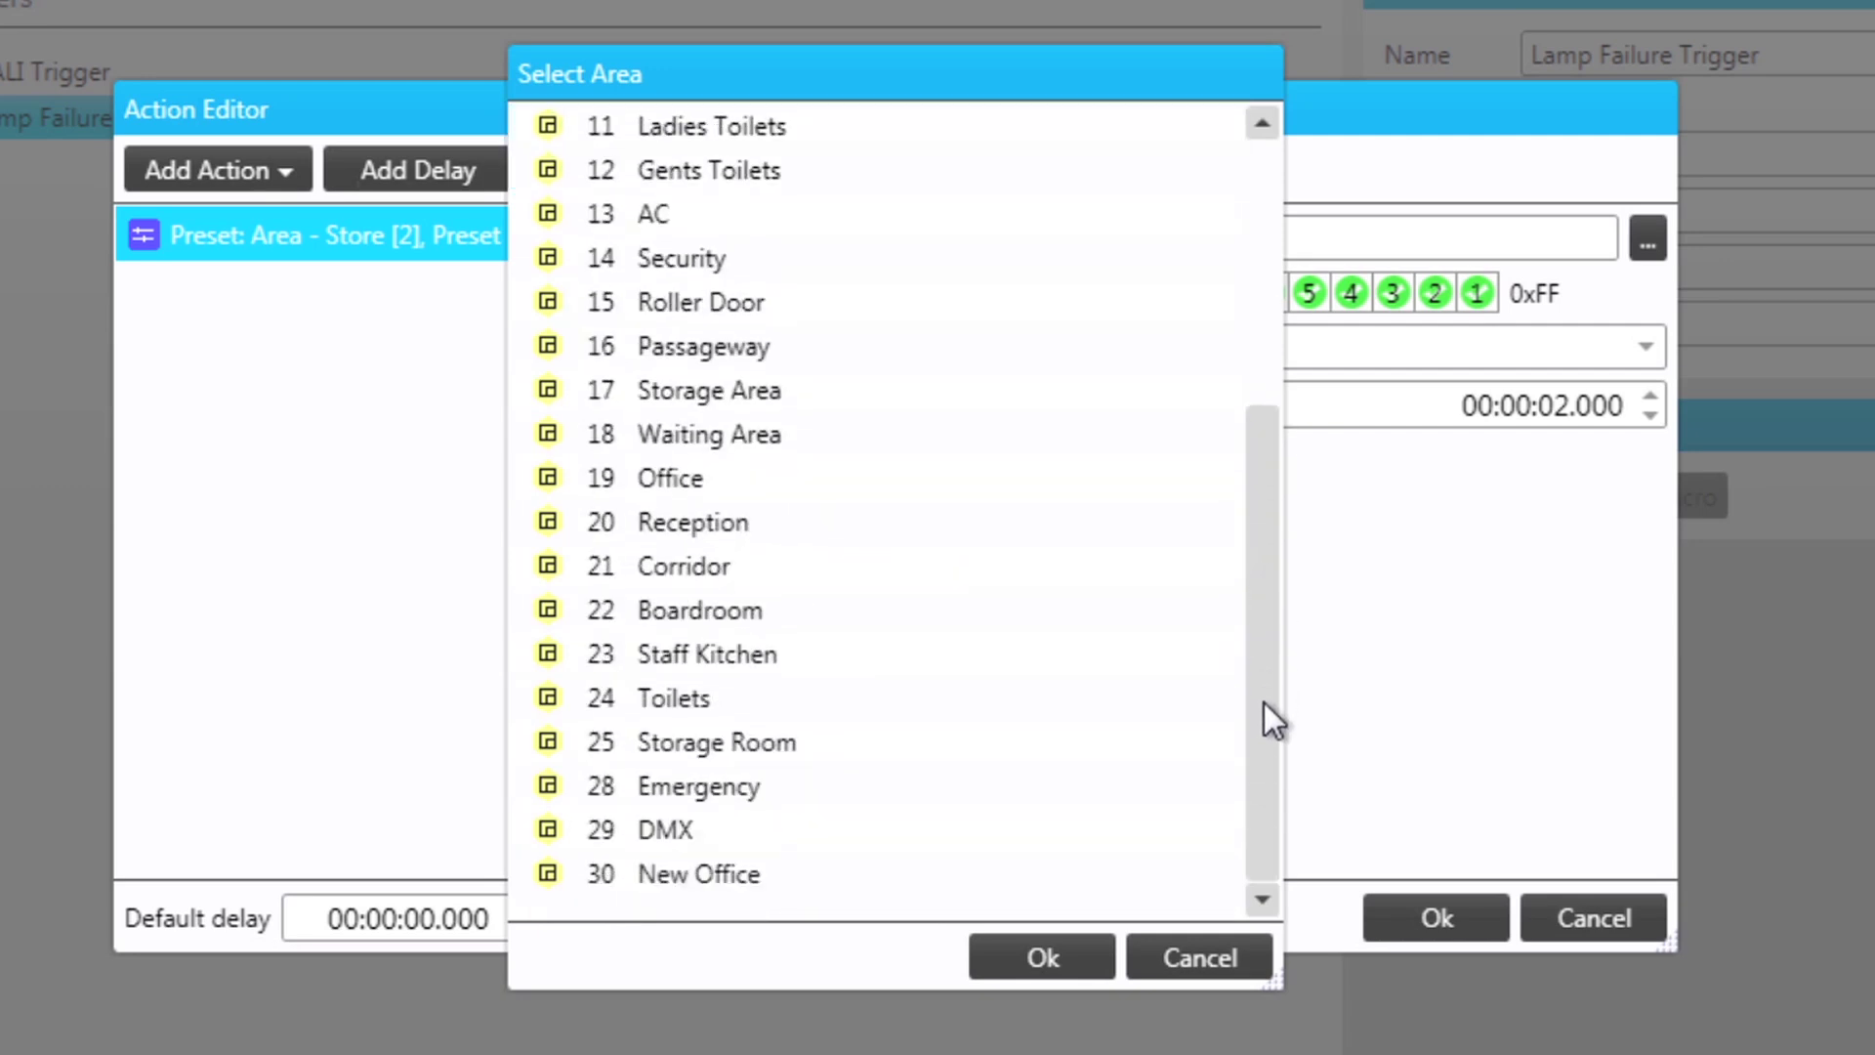
{"action": "left_click", "coordinate": [771, 828]}
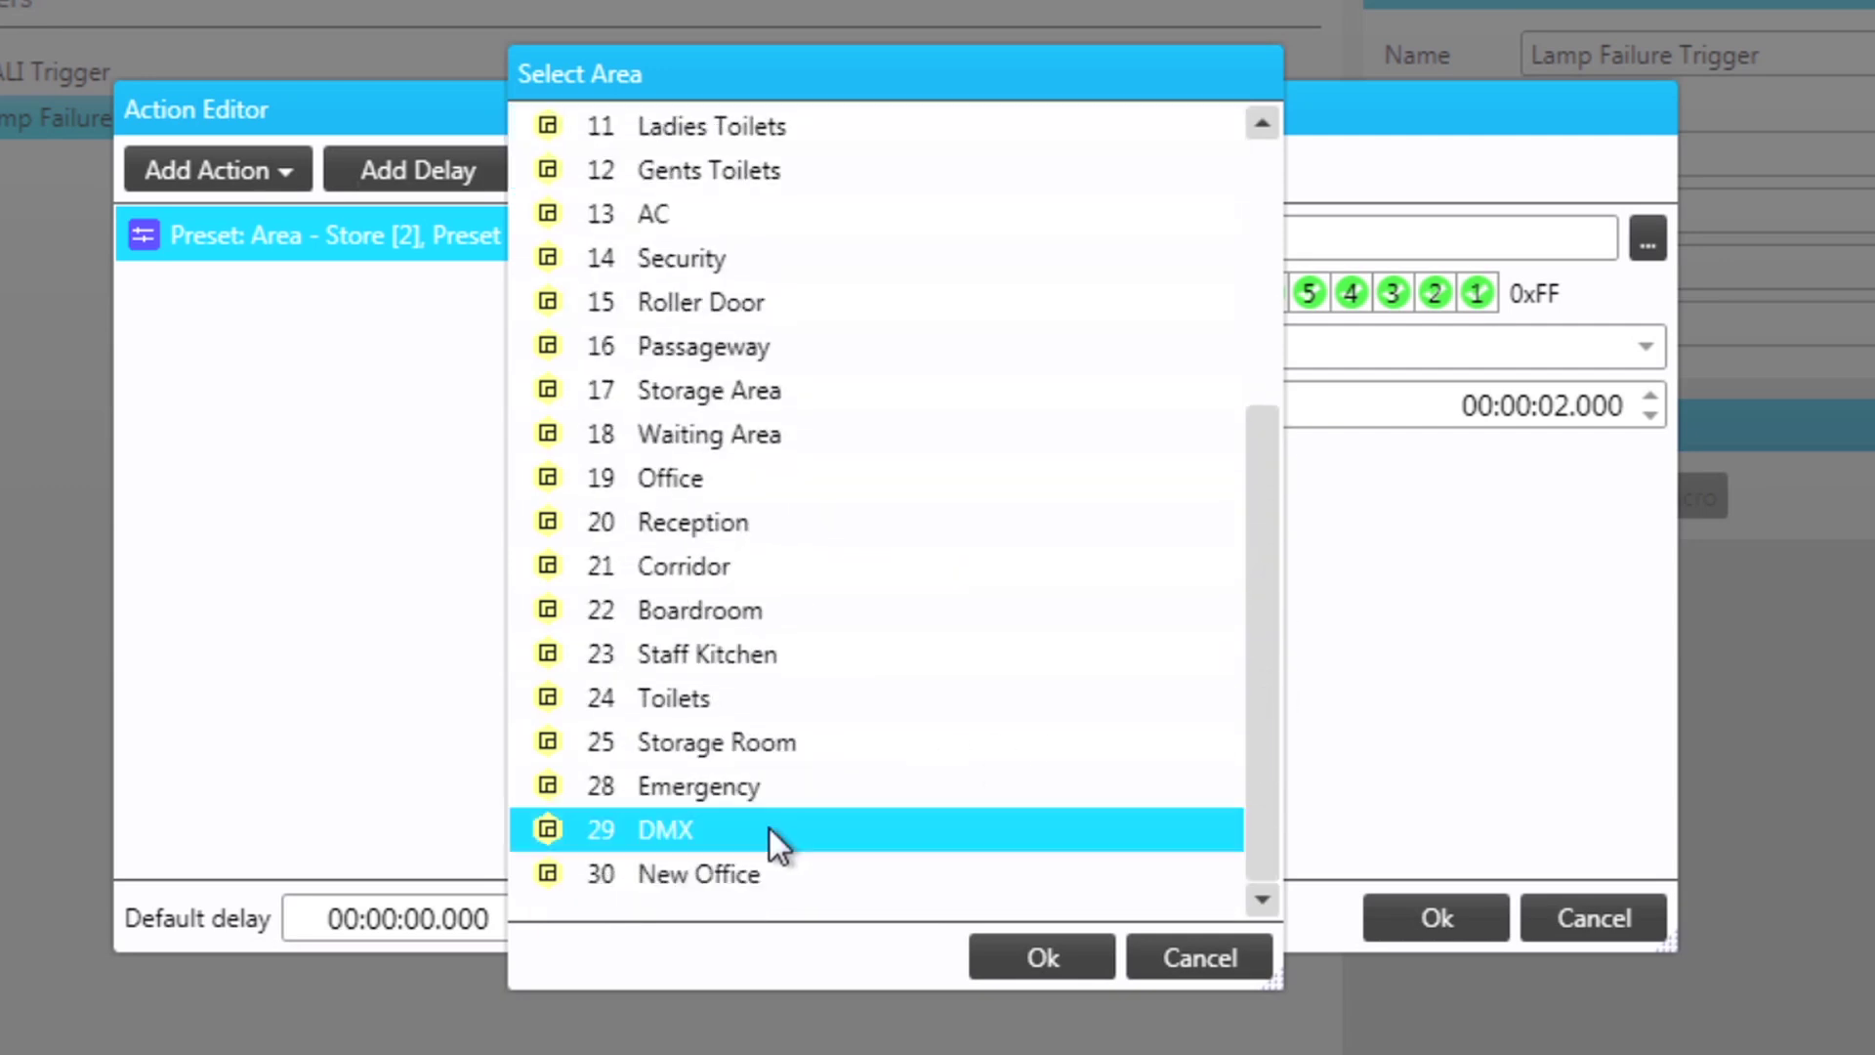
{"action": "left_click", "coordinate": [1023, 964]}
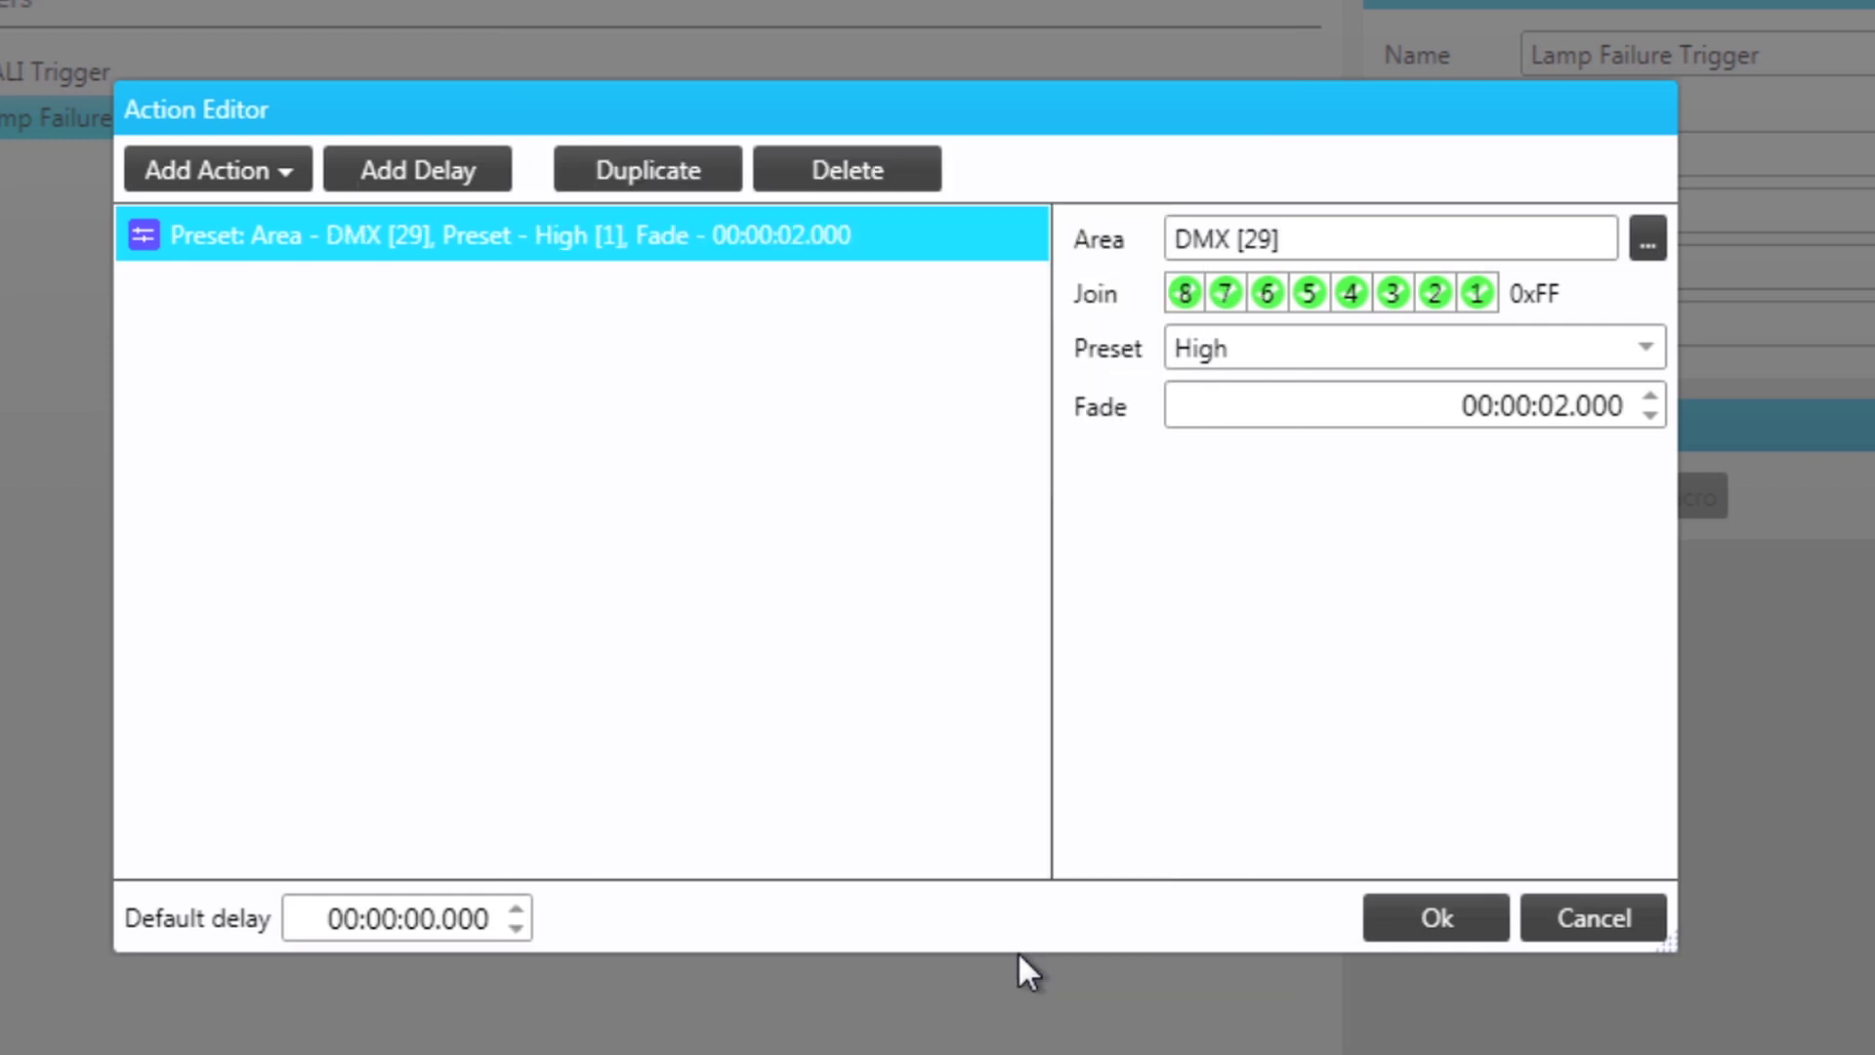
Set the action to recall Preset 5 and confirm it
{"action": "left_click", "coordinate": [1655, 356]}
{"action": "key", "text": "Down"}
{"action": "key", "text": "Down"}
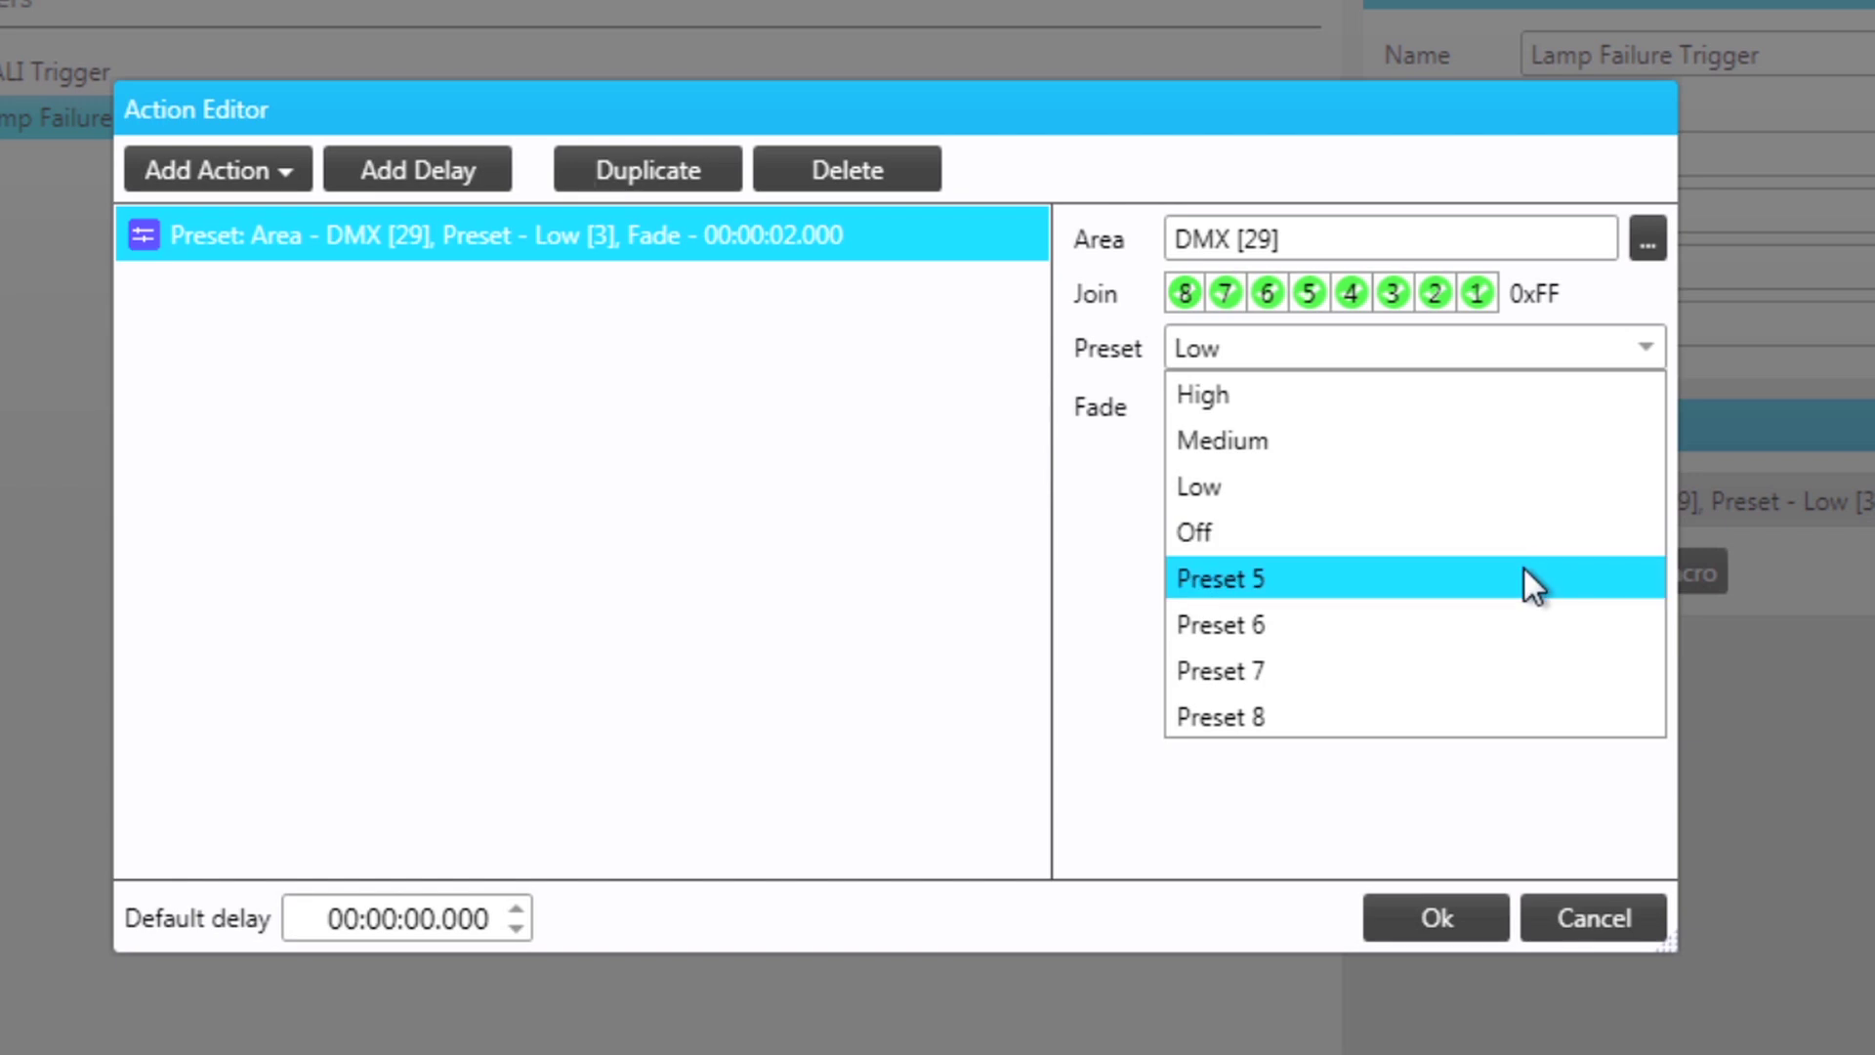
{"action": "left_click", "coordinate": [1522, 569]}
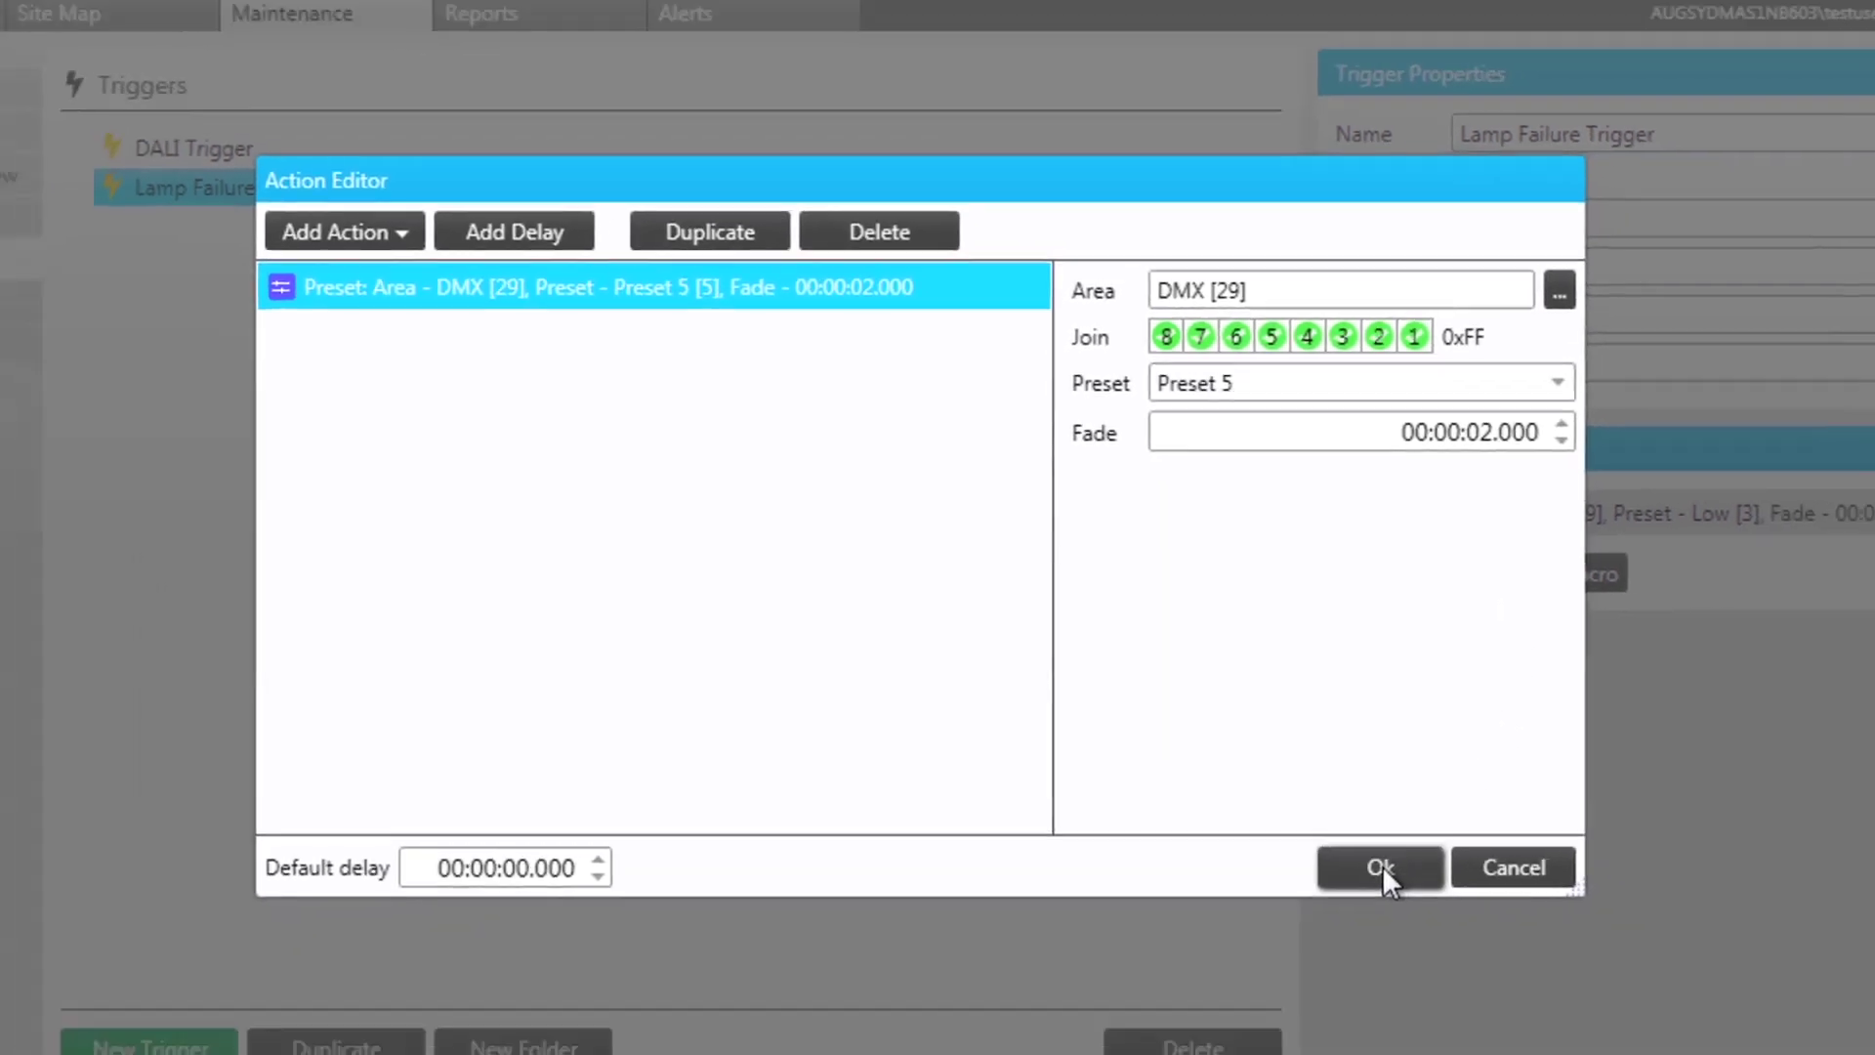
{"action": "left_click", "coordinate": [1436, 918]}
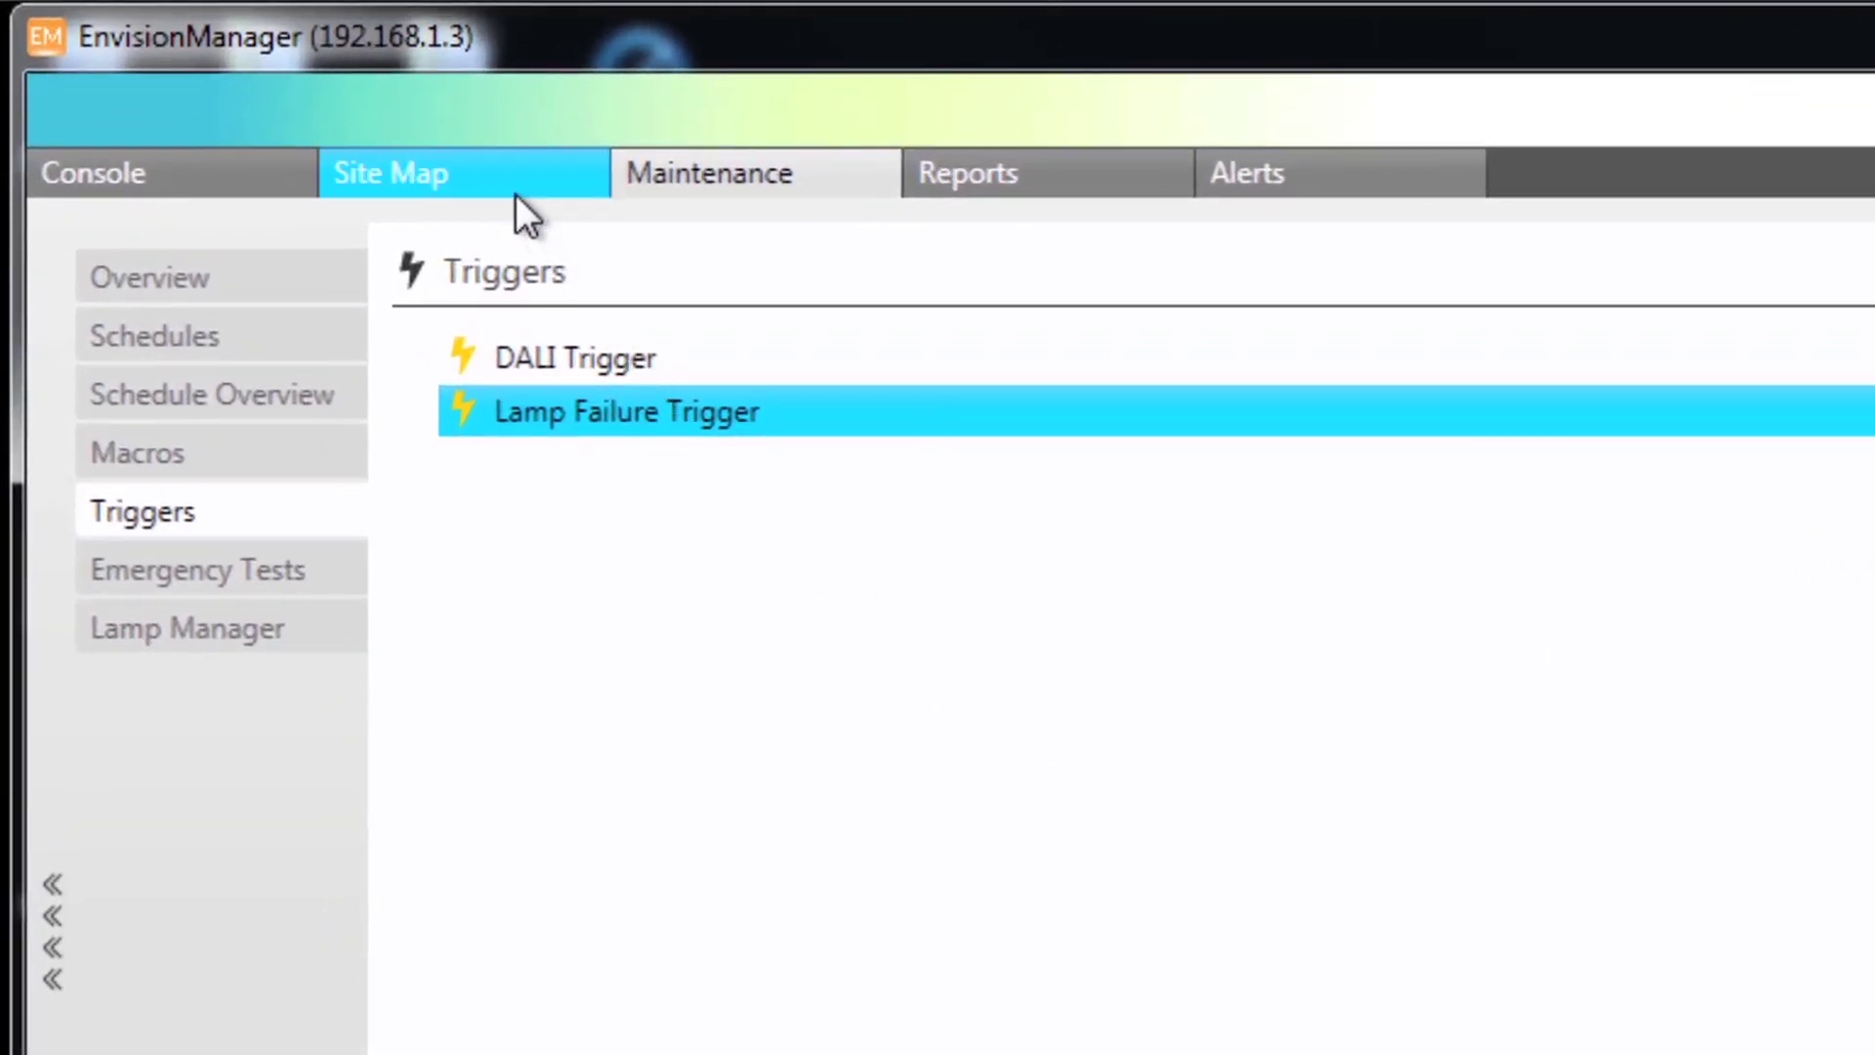
Check the site map, then return to the Triggers list
{"action": "left_click", "coordinate": [512, 184]}
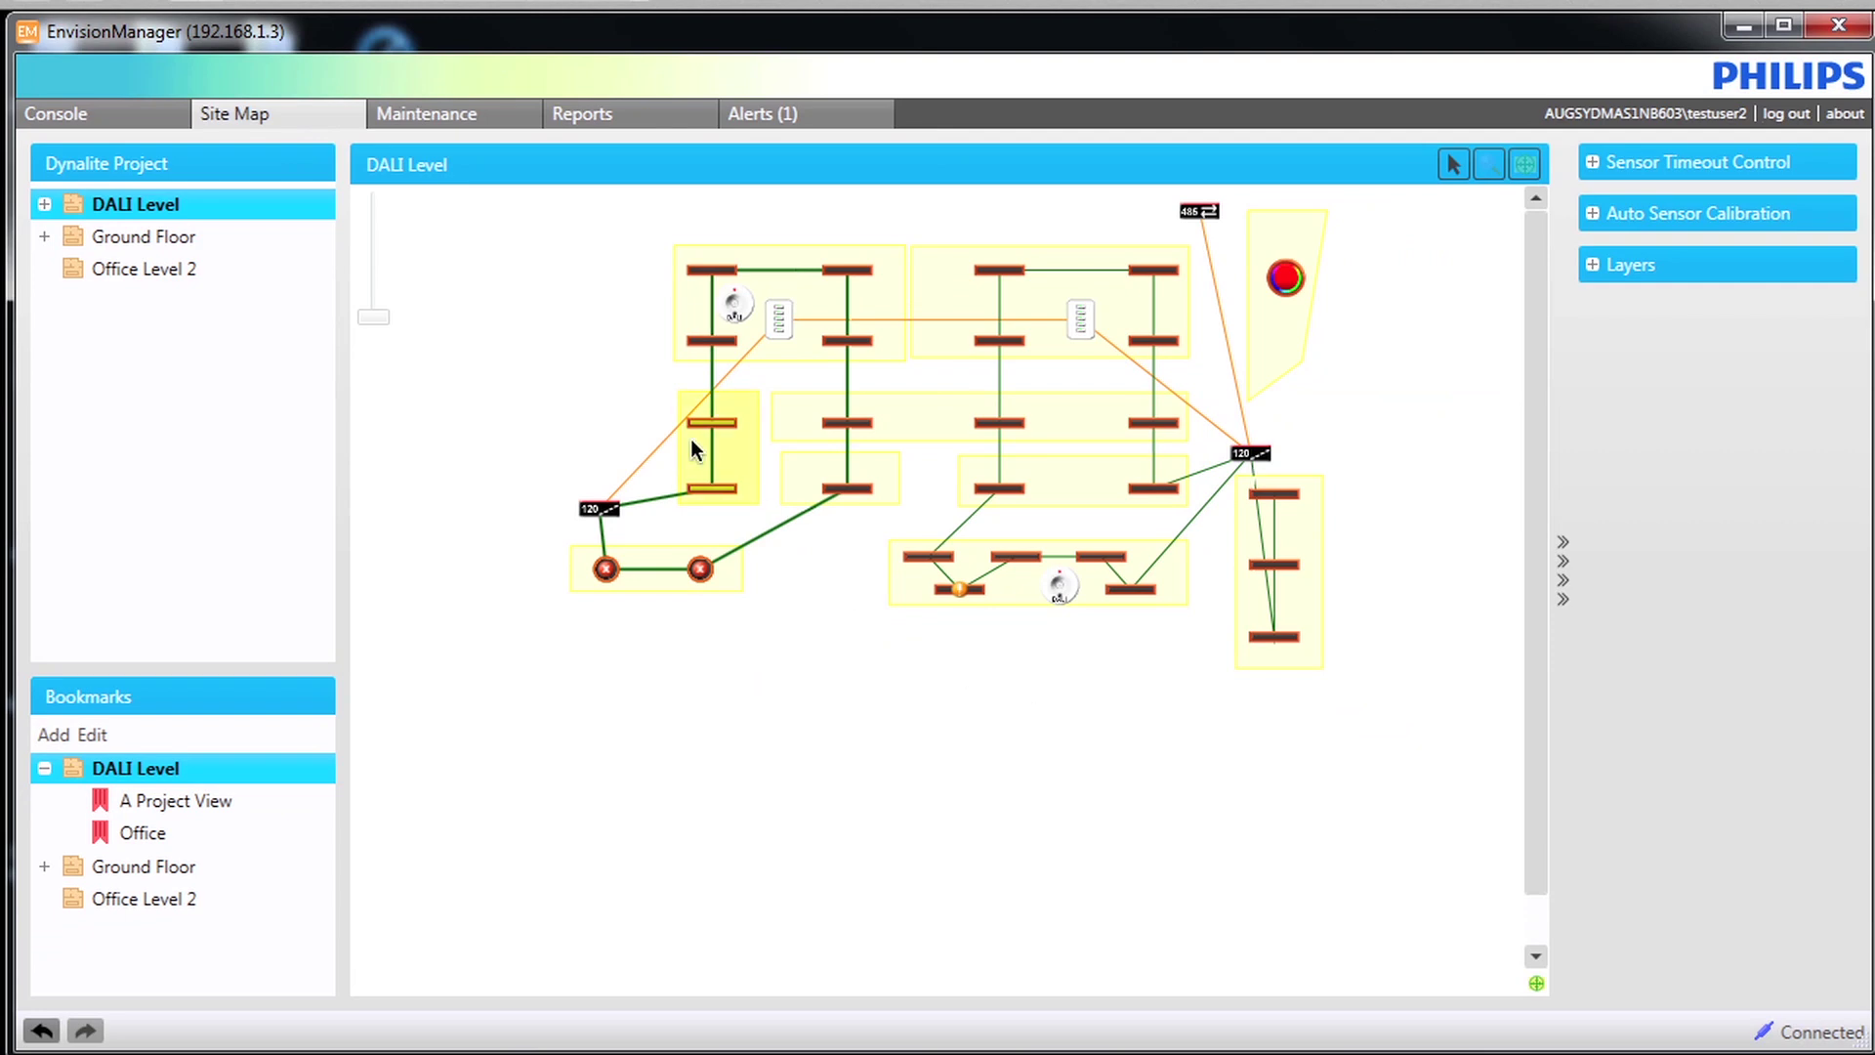
{"action": "left_click", "coordinate": [470, 121]}
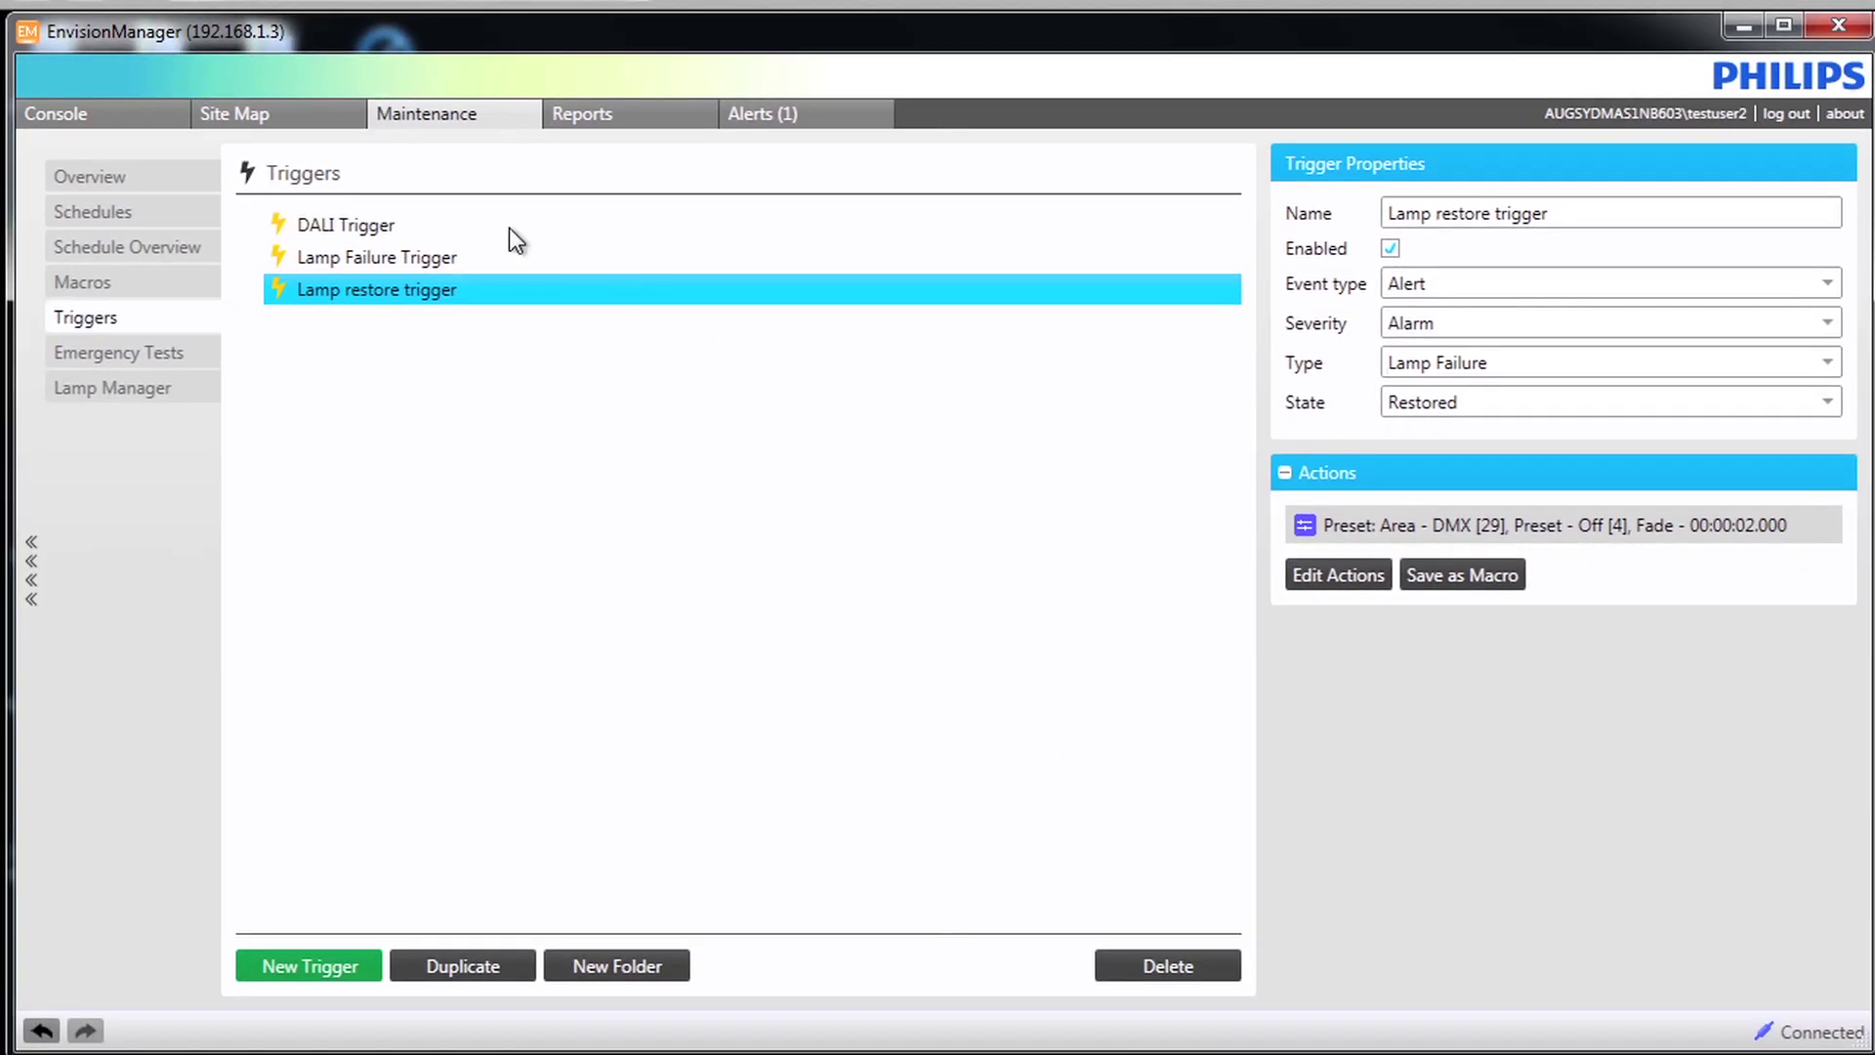
Switch to the Site Map to view the DALI Level floor plan
{"action": "left_click", "coordinate": [313, 123]}
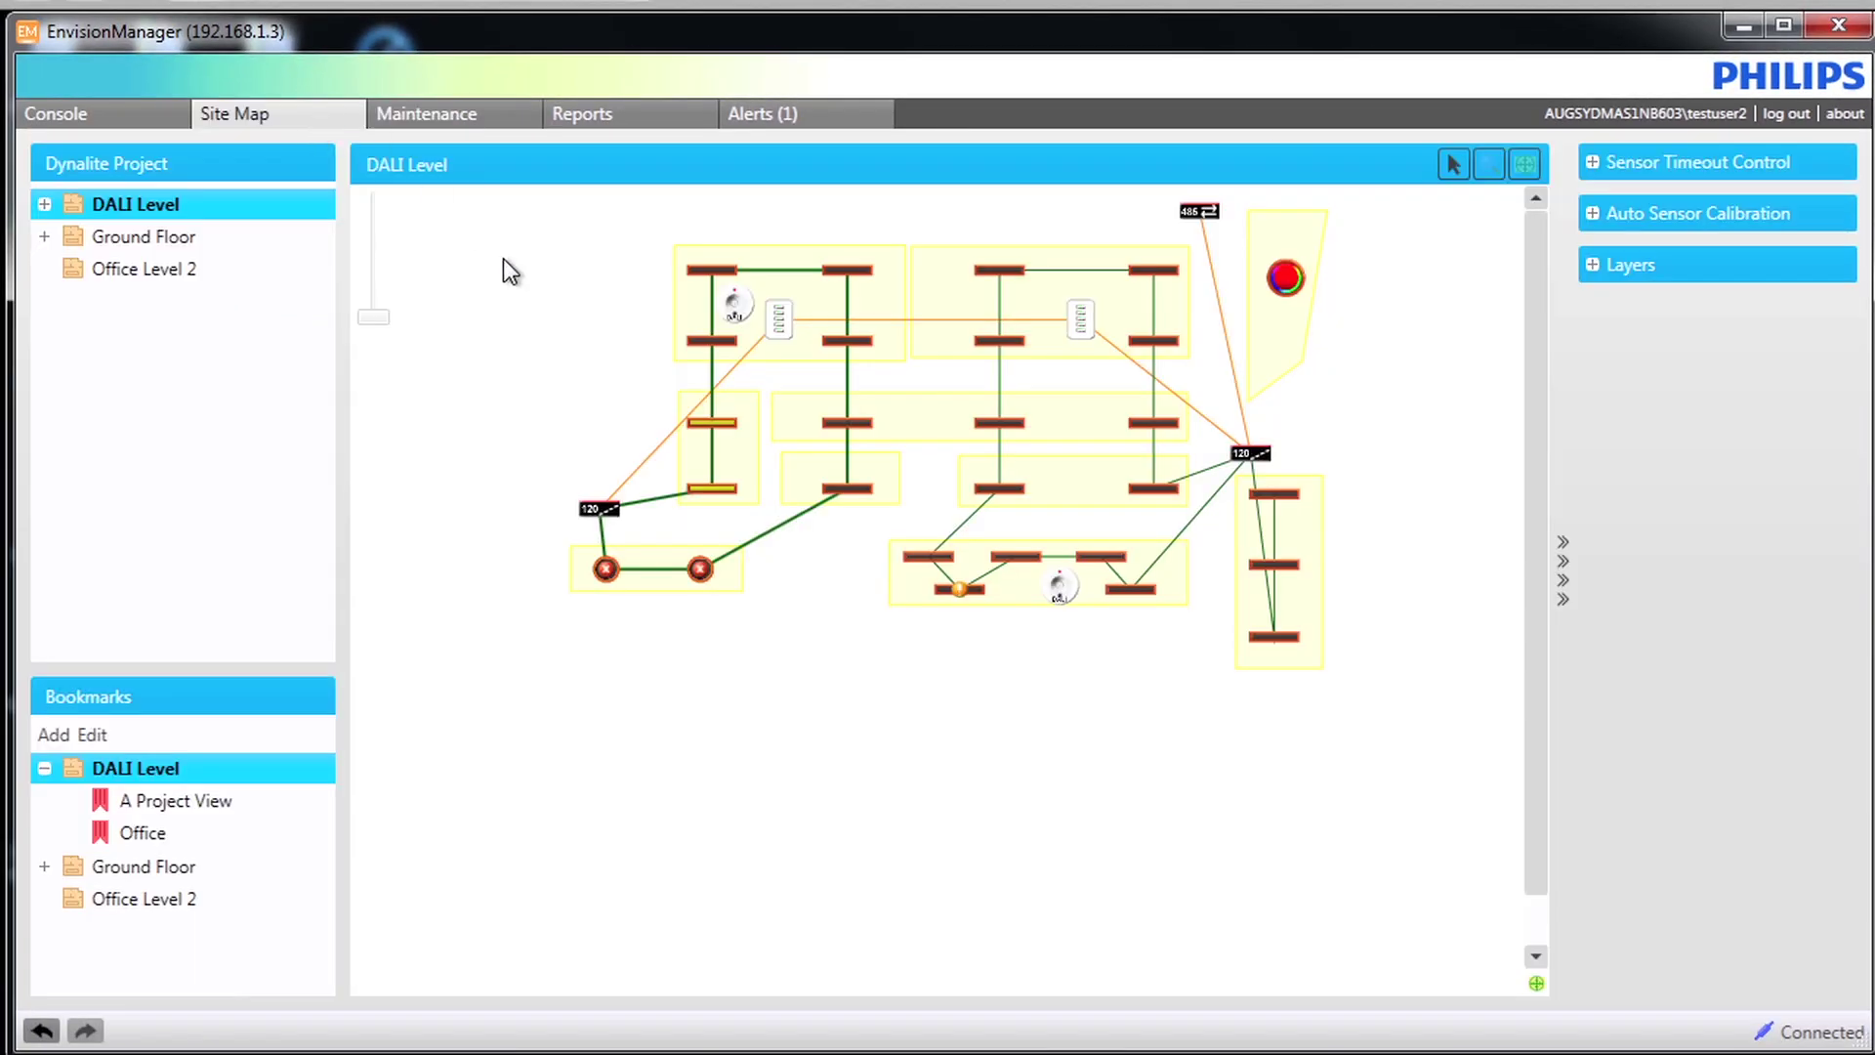